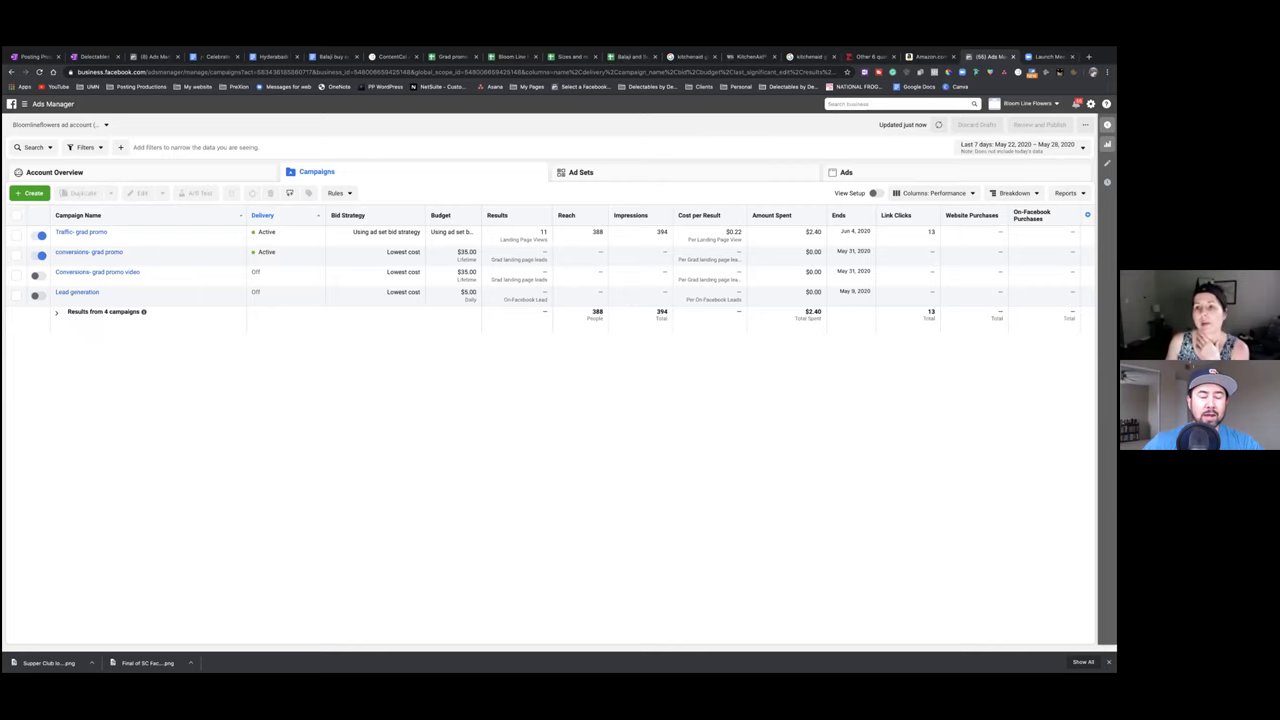
Open kartra.com in a new browser tab, log in with the saved credentials, and display the lead lists under My Communications
{"action": "left_click", "coordinate": [1088, 56]}
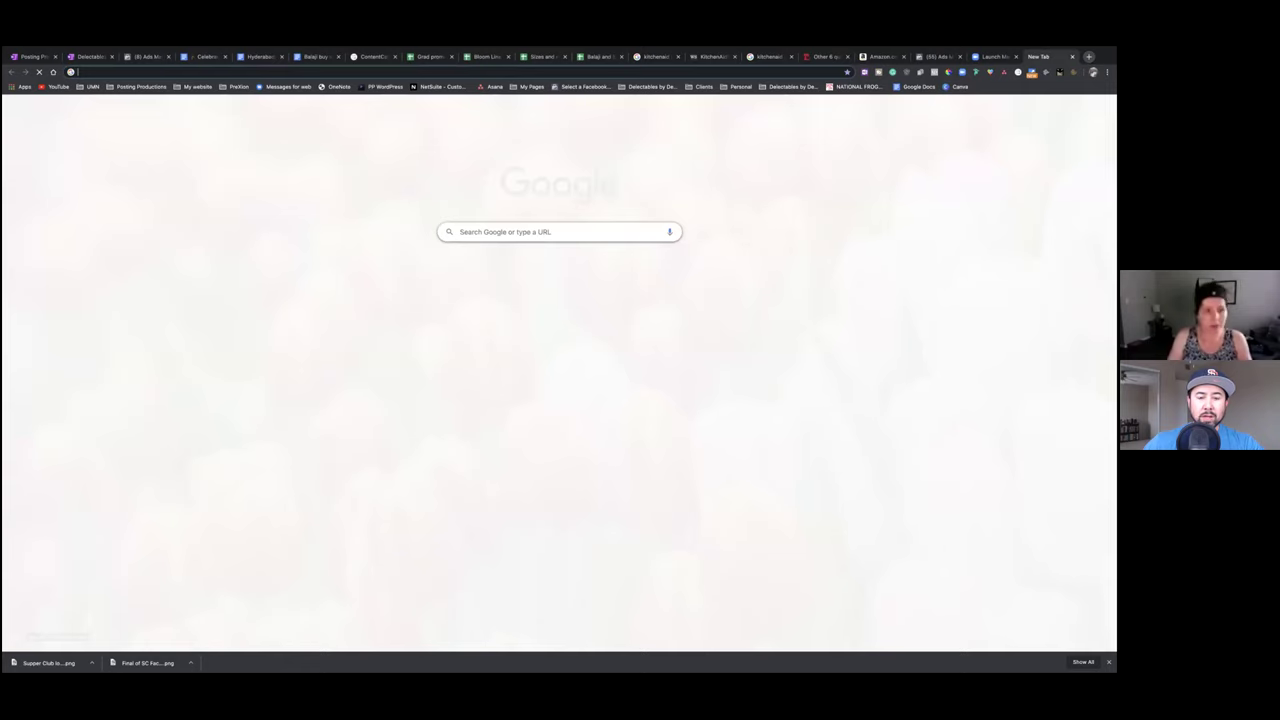
{"action": "type", "text": "kartra.com"}
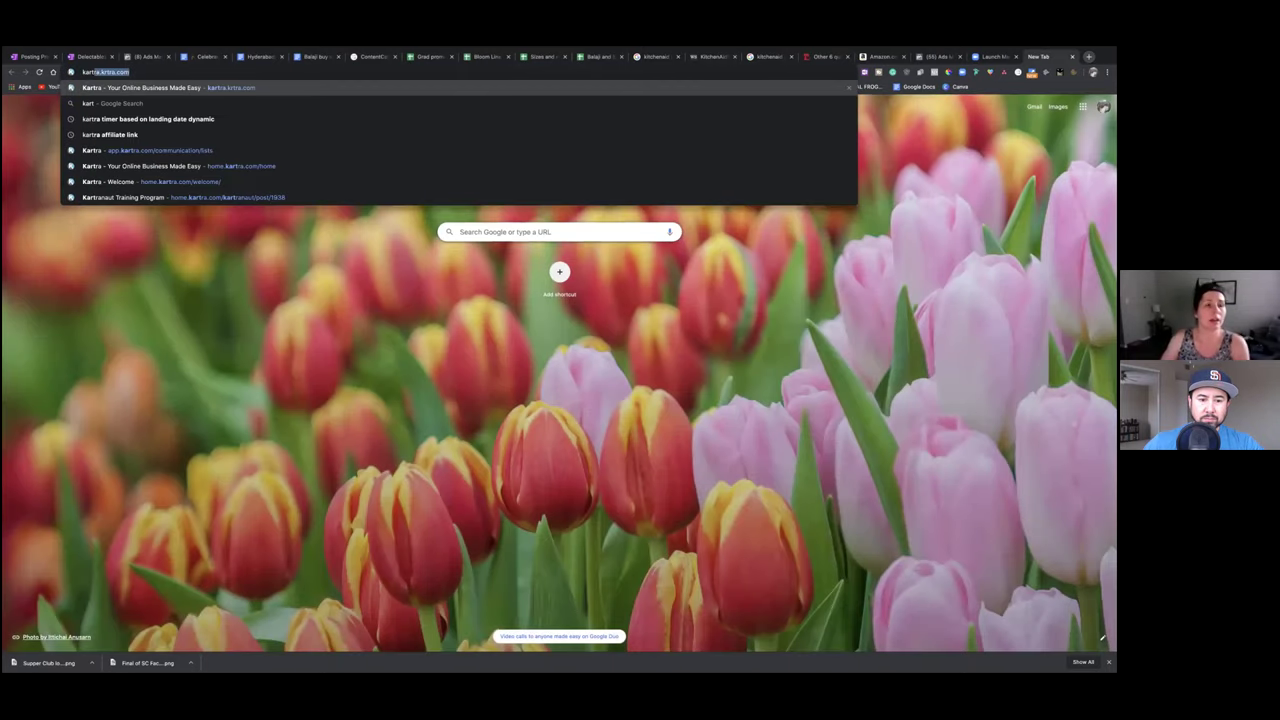
{"action": "key", "text": "Return"}
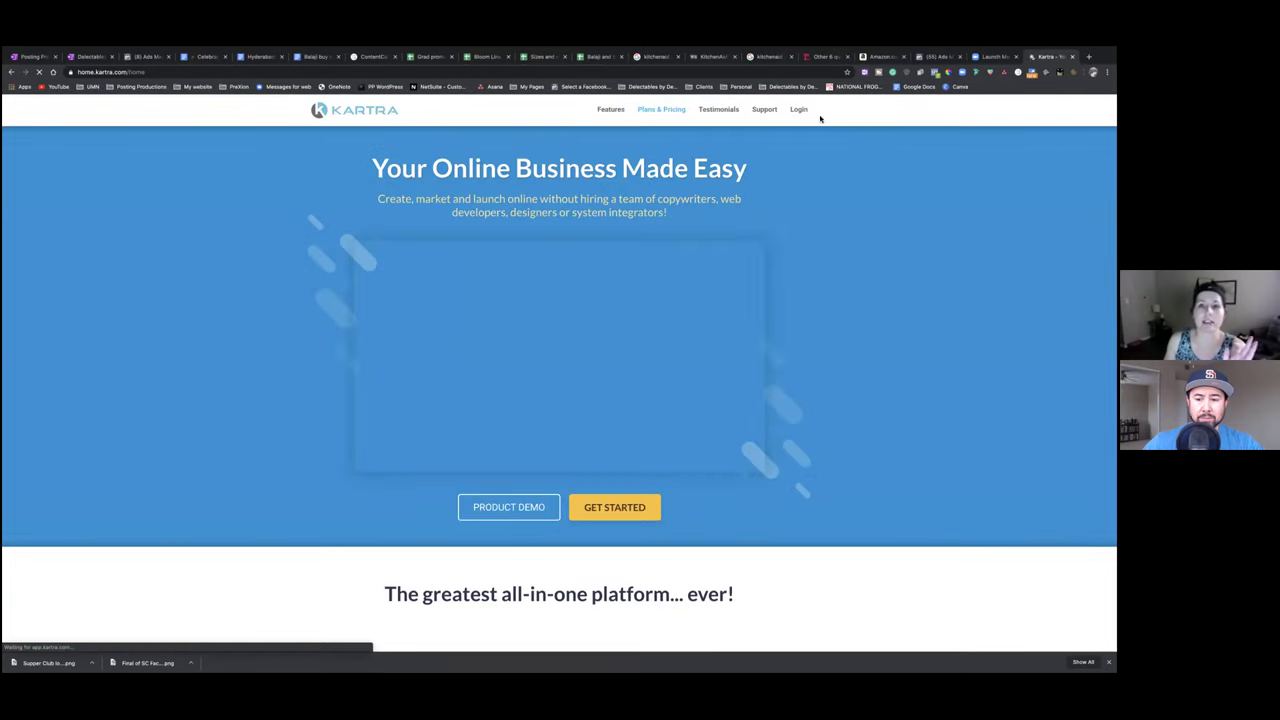
{"action": "left_click", "coordinate": [797, 111]}
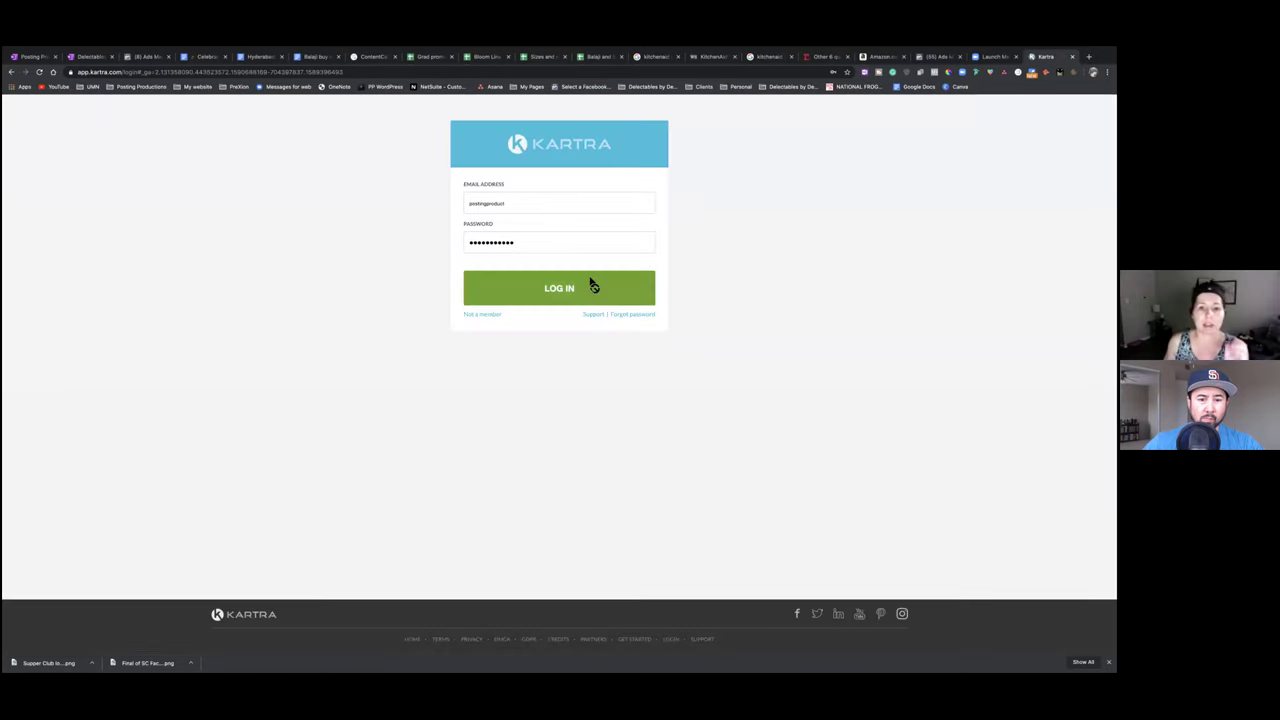
{"action": "left_click", "coordinate": [589, 283]}
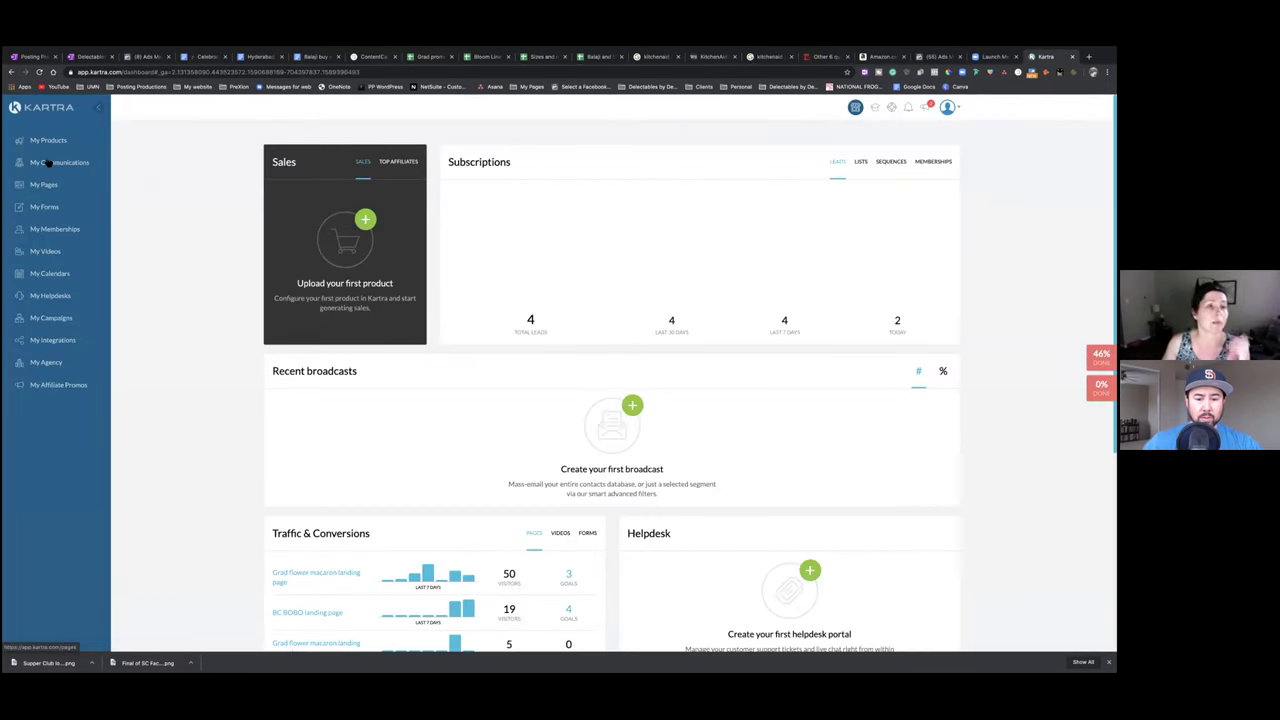
{"action": "left_click", "coordinate": [62, 161]}
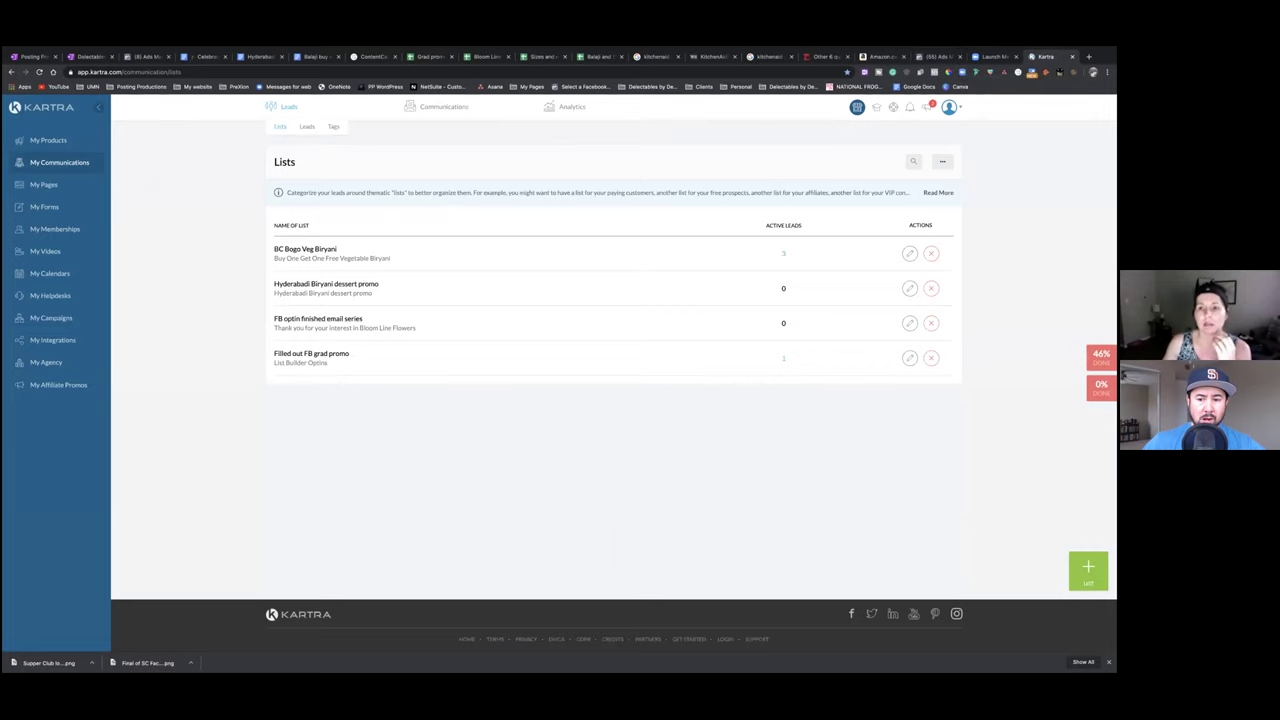
Switch back to Facebook Ads Manager and set the campaign reporting date range to Lifetime
{"action": "left_click", "coordinate": [940, 57]}
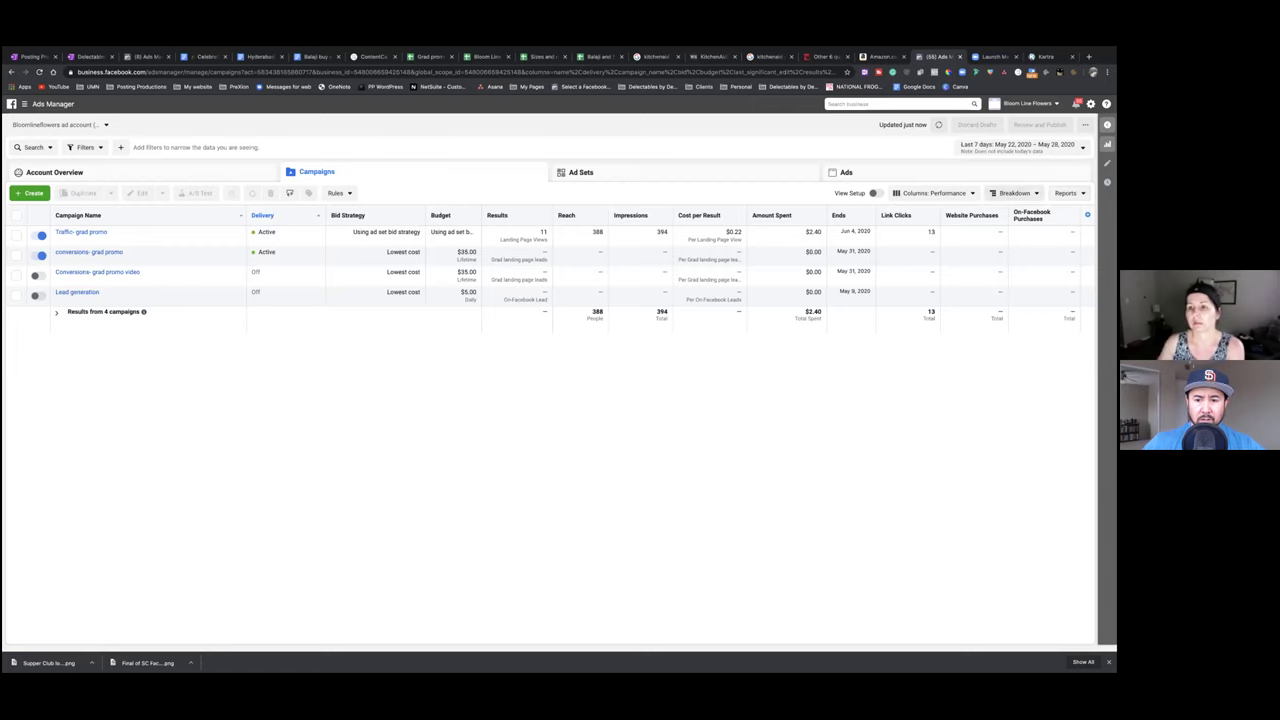
{"action": "left_click", "coordinate": [1020, 145]}
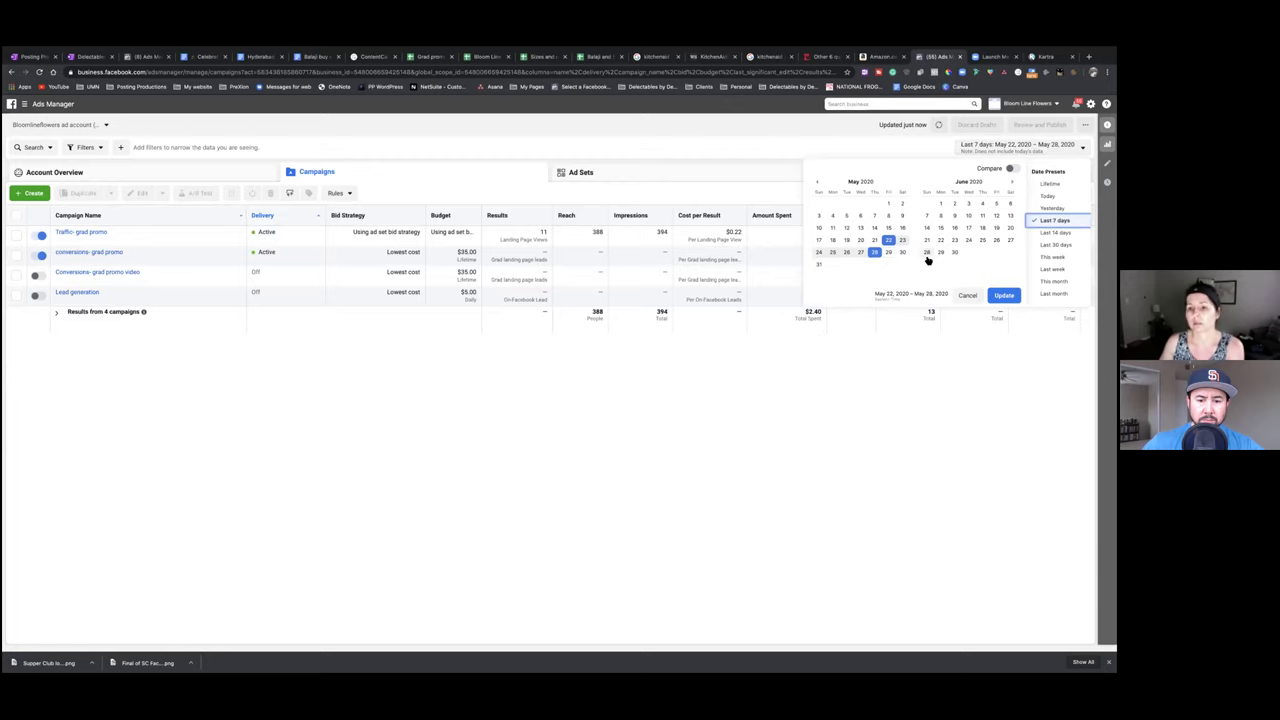
{"action": "left_click", "coordinate": [965, 296]}
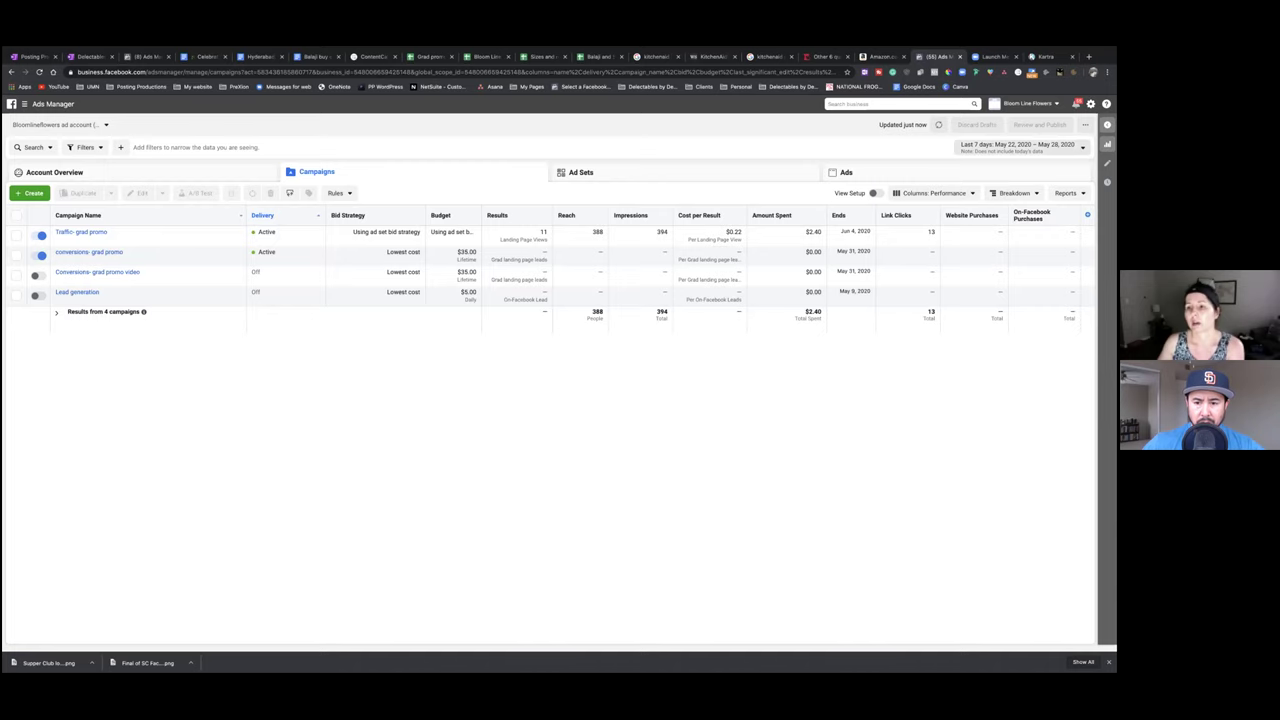
{"action": "left_click", "coordinate": [1020, 146]}
{"action": "left_click", "coordinate": [1049, 183]}
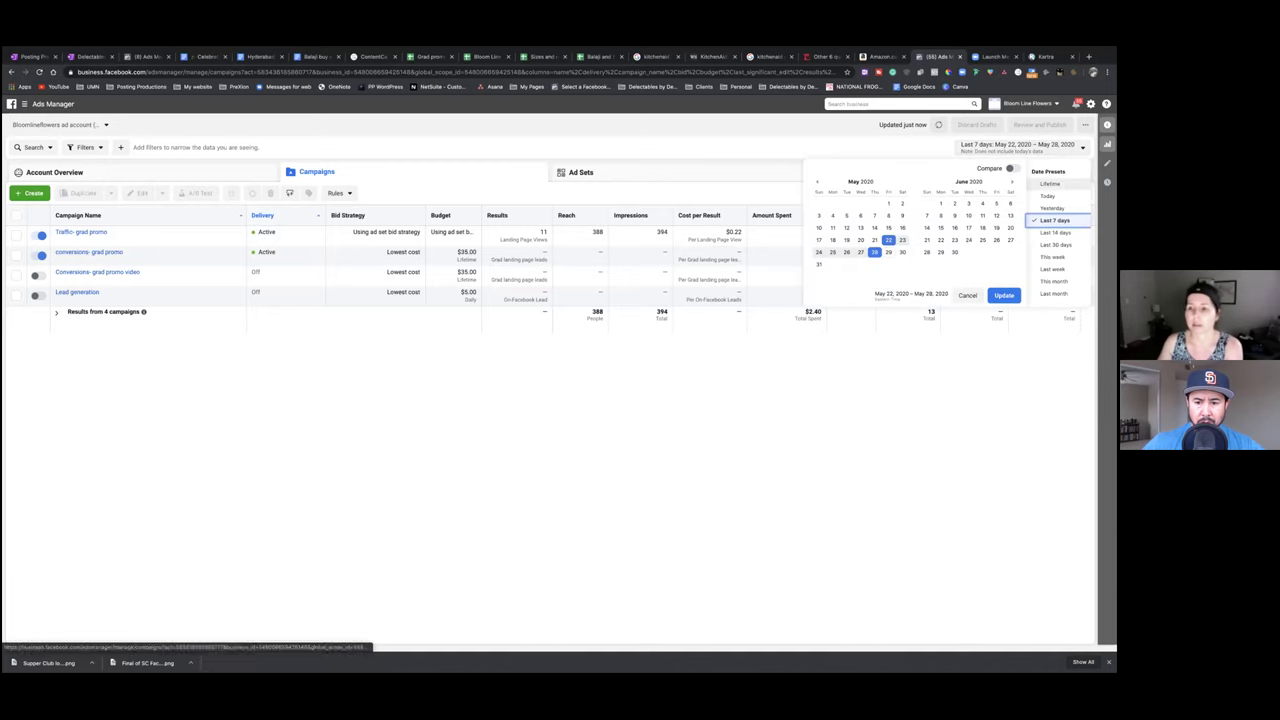
{"action": "left_click", "coordinate": [1004, 295]}
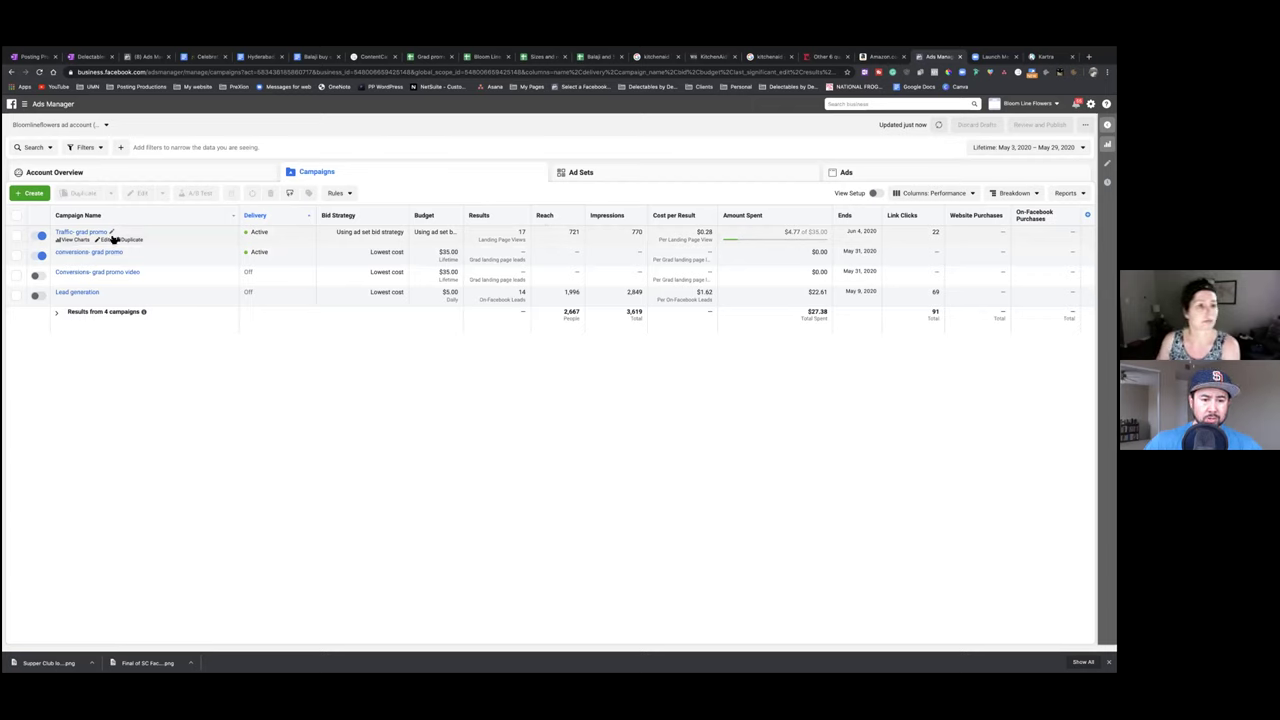
Start a new campaign, switch it to guided creation, and read the descriptions of the Traffic and Conversions objectives
{"action": "left_click", "coordinate": [33, 193]}
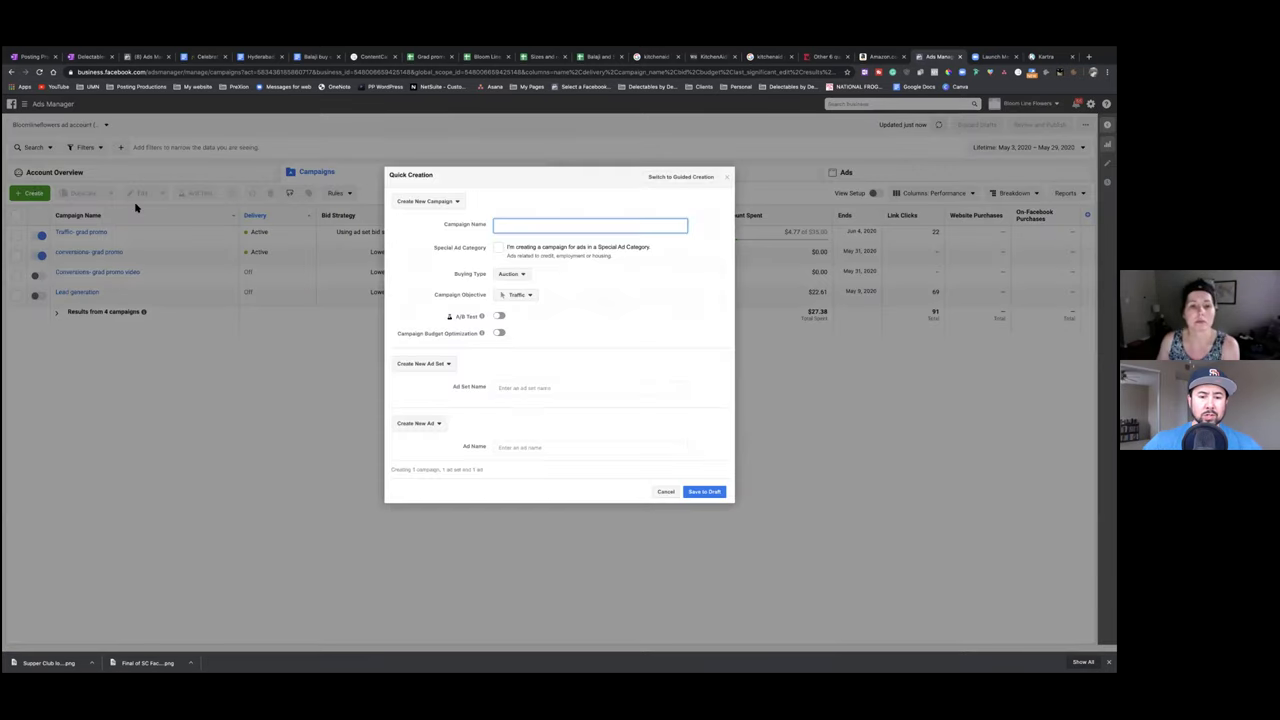
{"action": "type", "text": "tsfsd"}
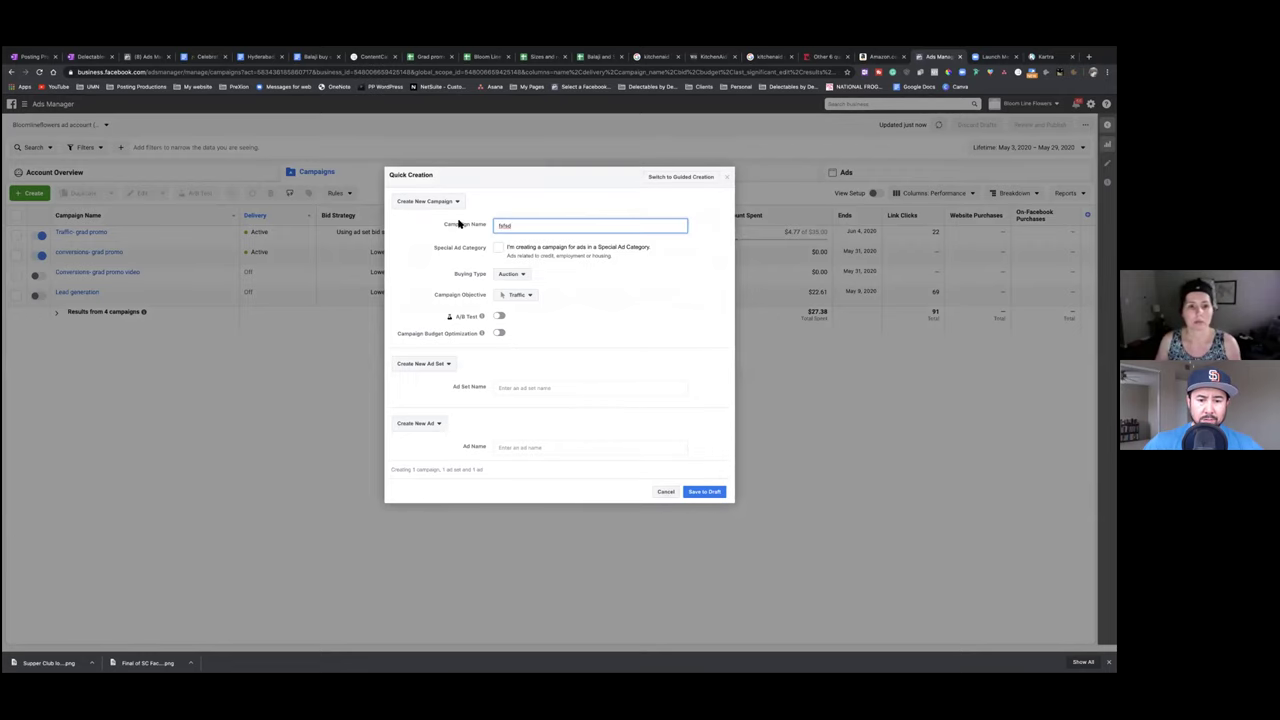
{"action": "left_click", "coordinate": [671, 178]}
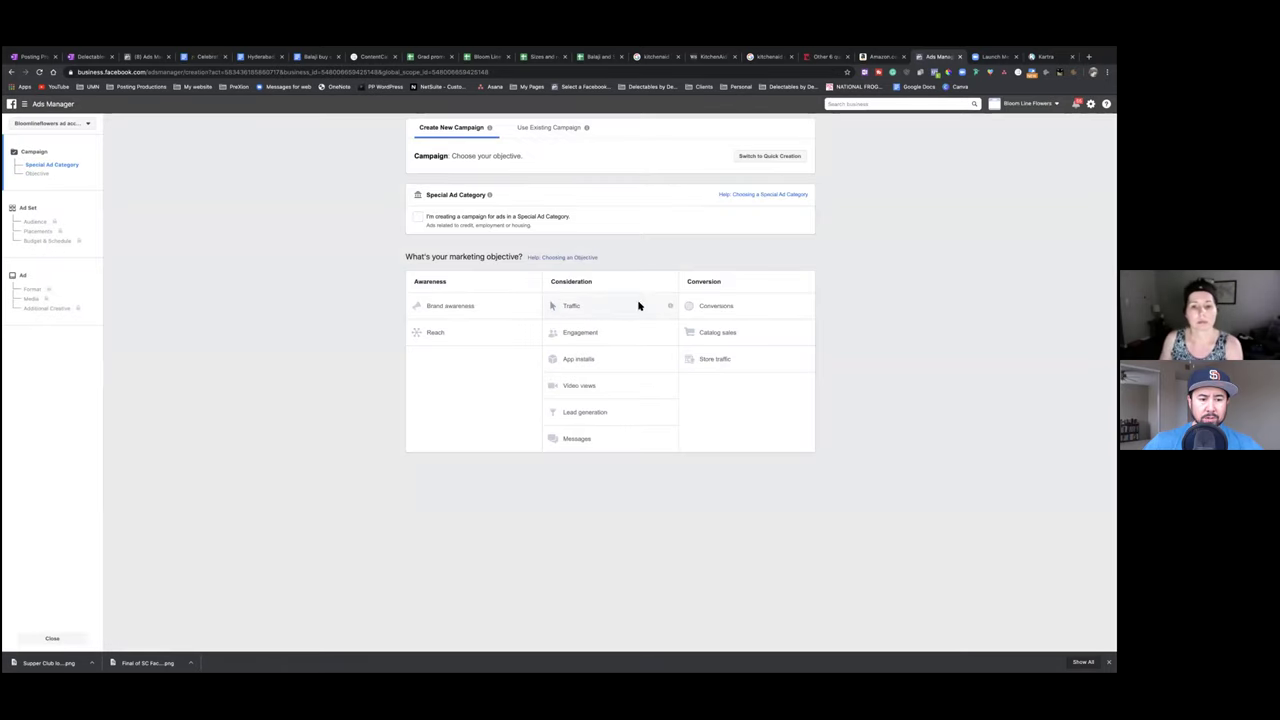
{"action": "mouse_move", "coordinate": [670, 306]}
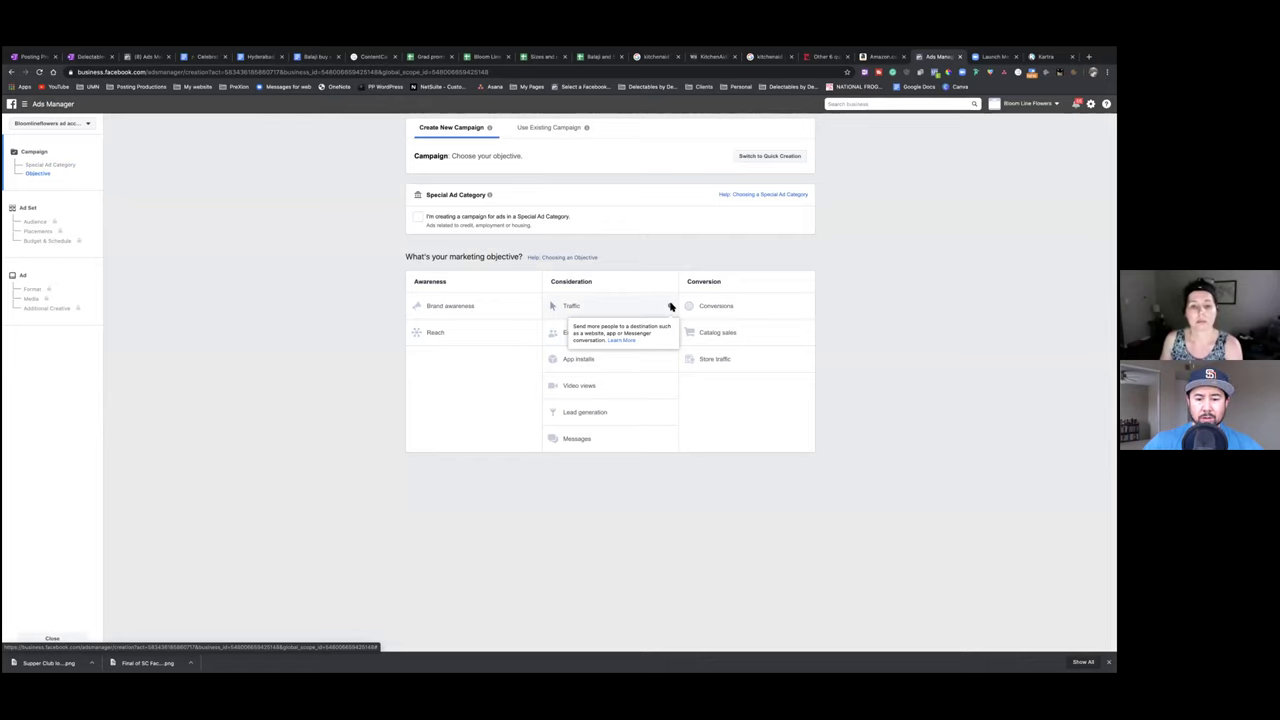
{"action": "mouse_move", "coordinate": [806, 308]}
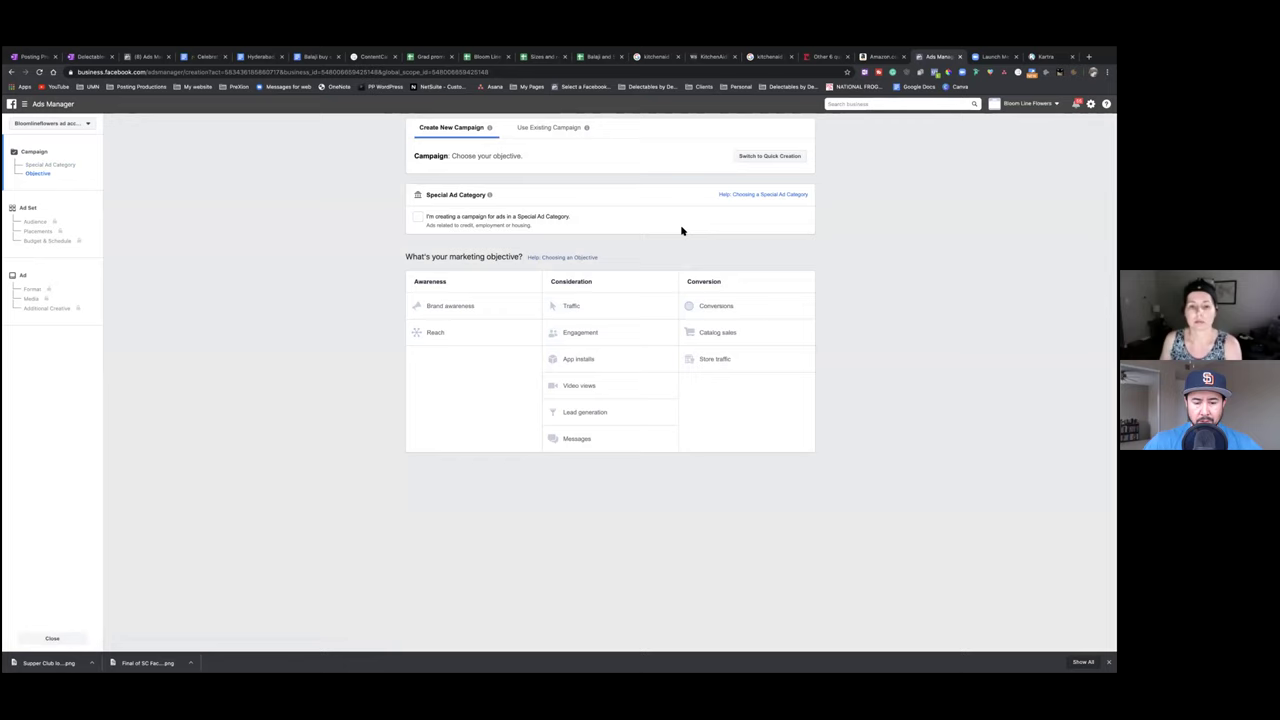
Switch to the Balaji Cafe business account and review its campaigns, ad sets and individual ads
{"action": "left_click", "coordinate": [1030, 104]}
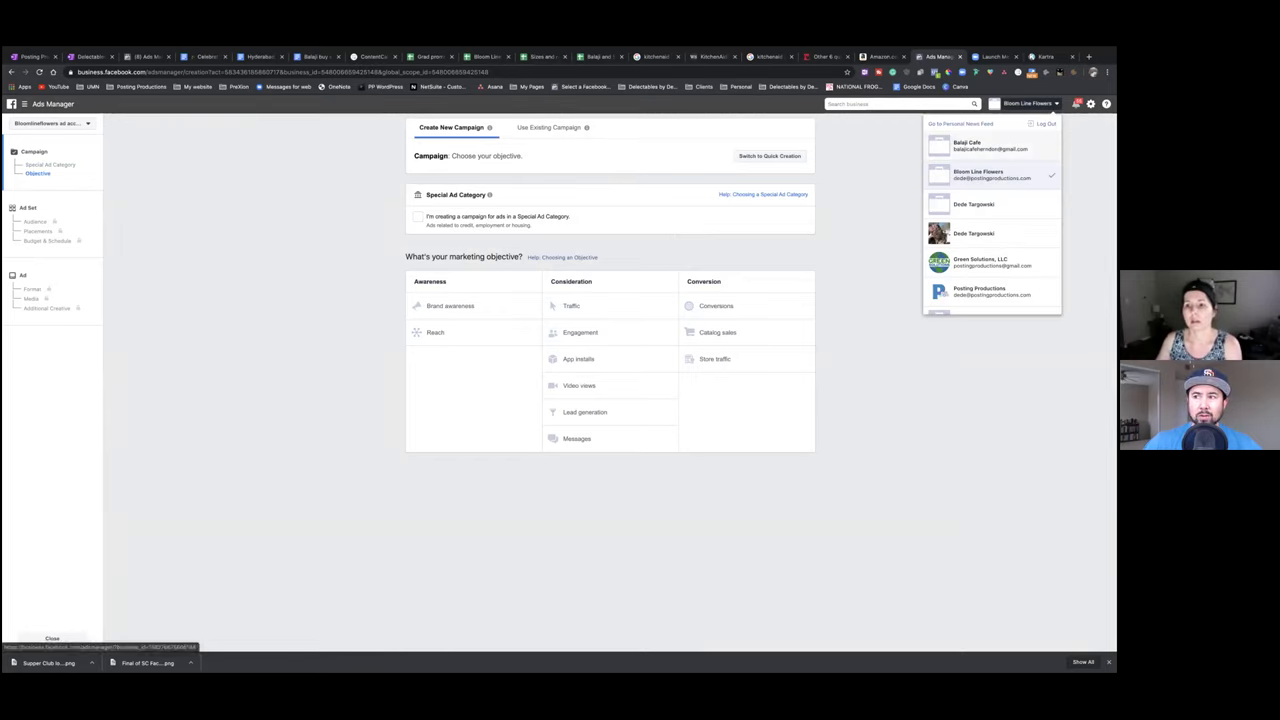
{"action": "left_click", "coordinate": [955, 148]}
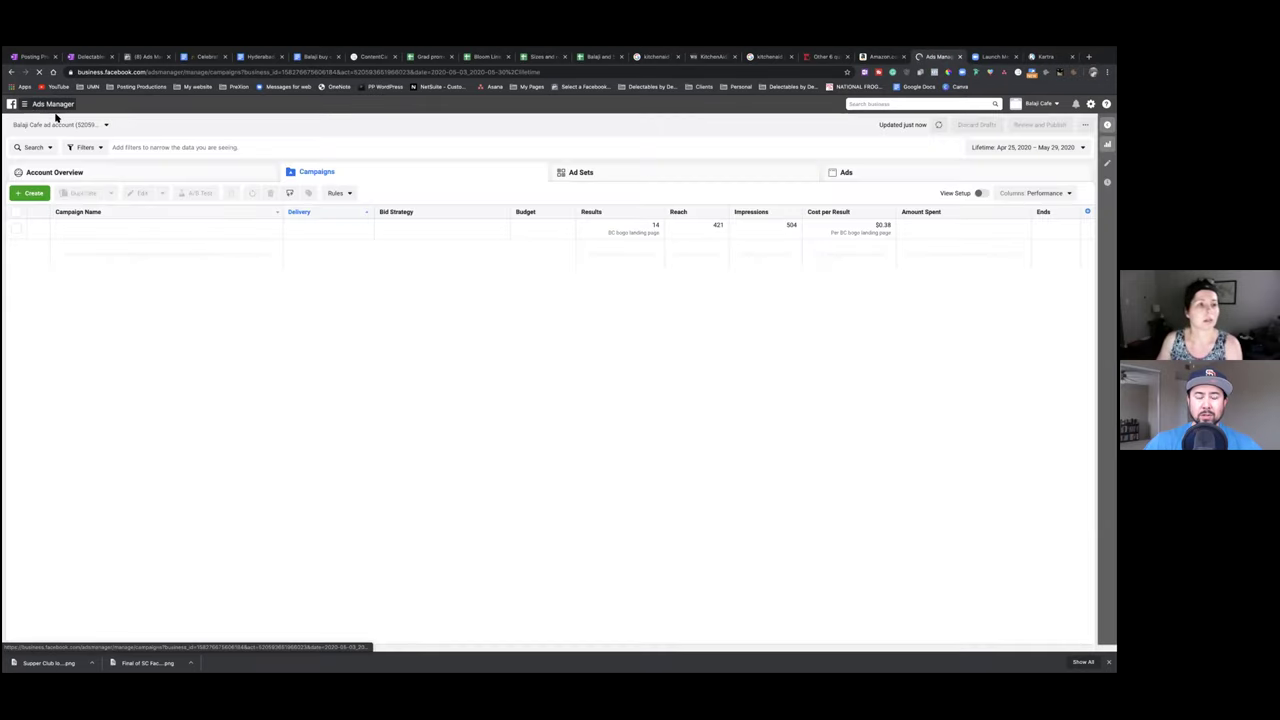
{"action": "left_click", "coordinate": [55, 110]}
{"action": "left_click", "coordinate": [110, 157]}
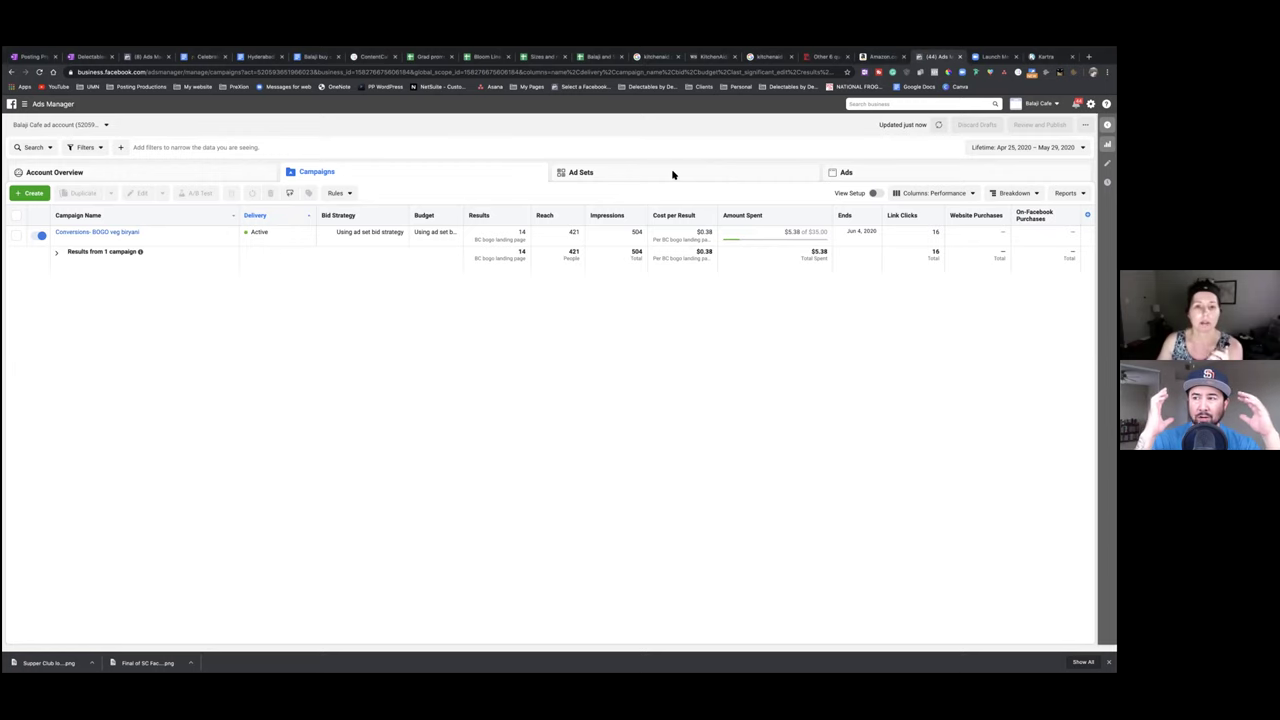
{"action": "left_click", "coordinate": [643, 174]}
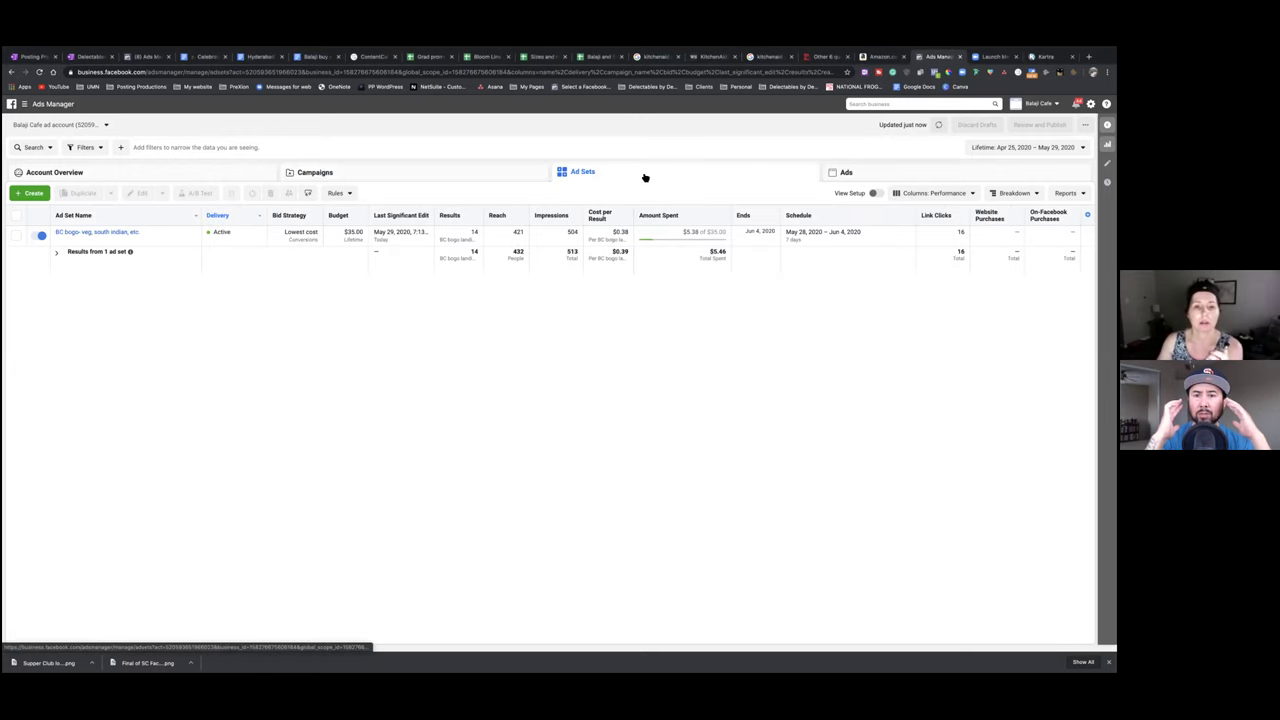
{"action": "left_click", "coordinate": [864, 174]}
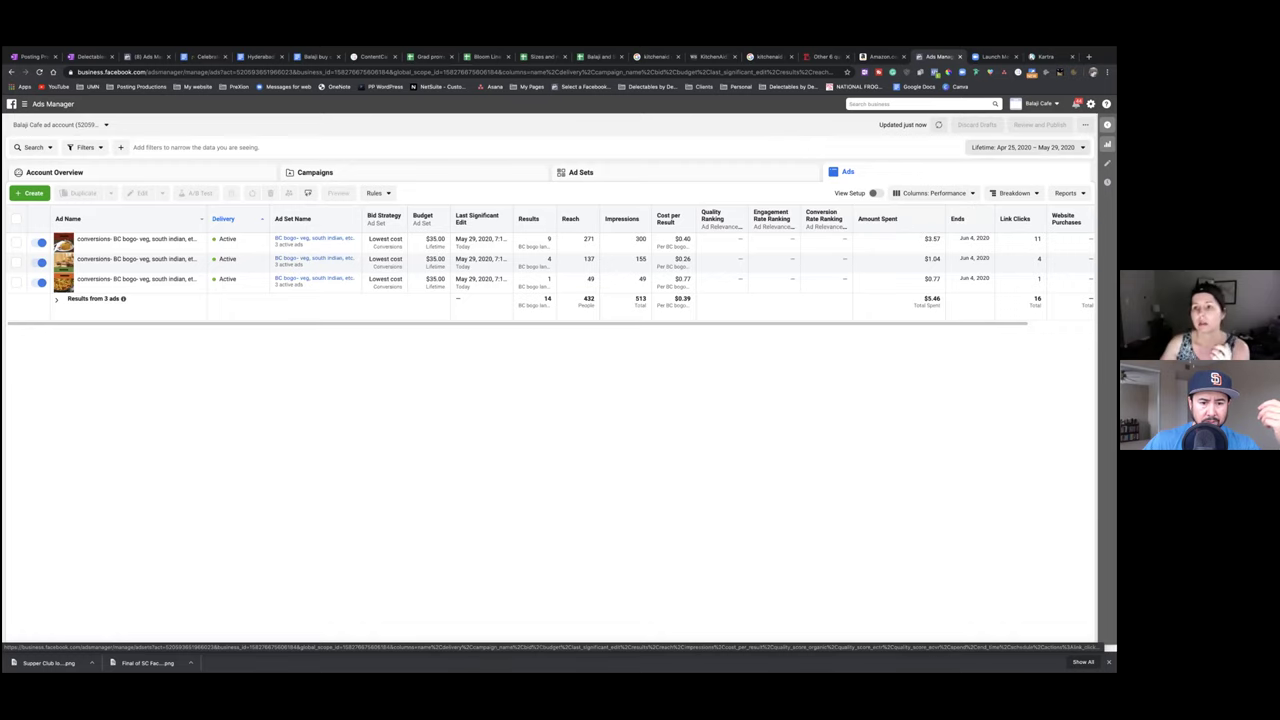
Return to the Bloom Line Flowers business account and reload its campaign results
{"action": "left_click", "coordinate": [1038, 103]}
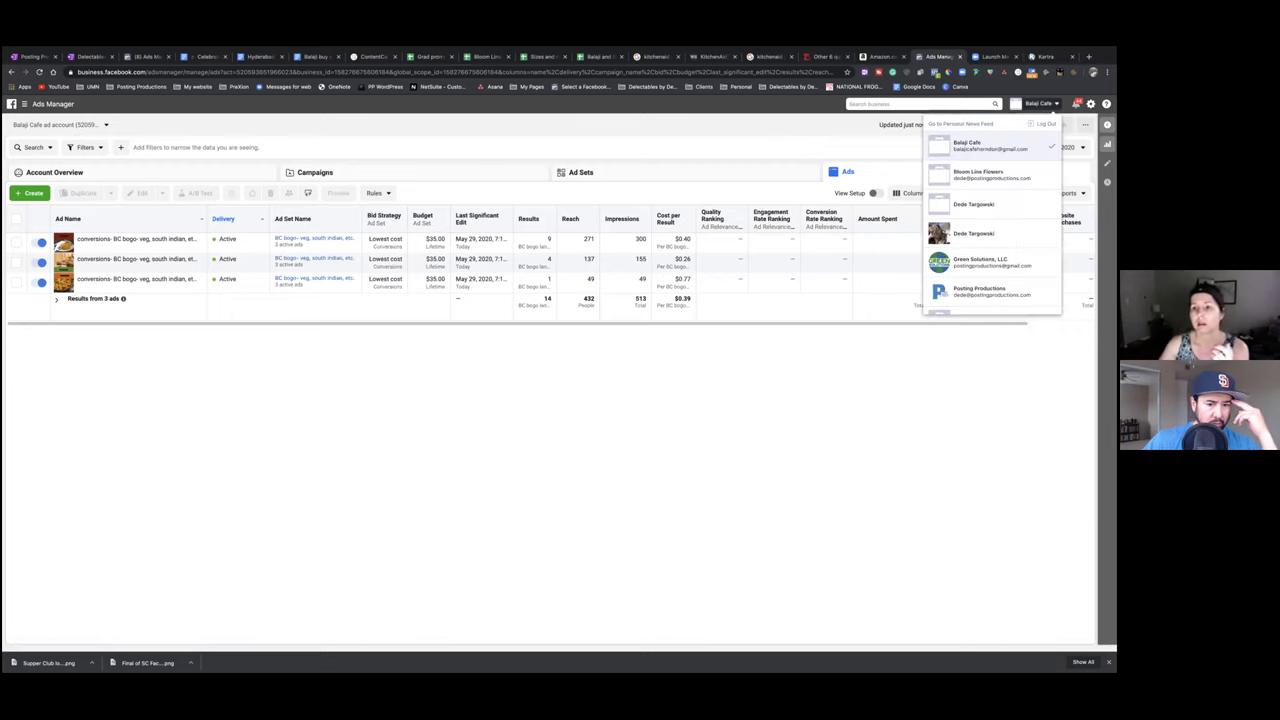
{"action": "left_click", "coordinate": [980, 175]}
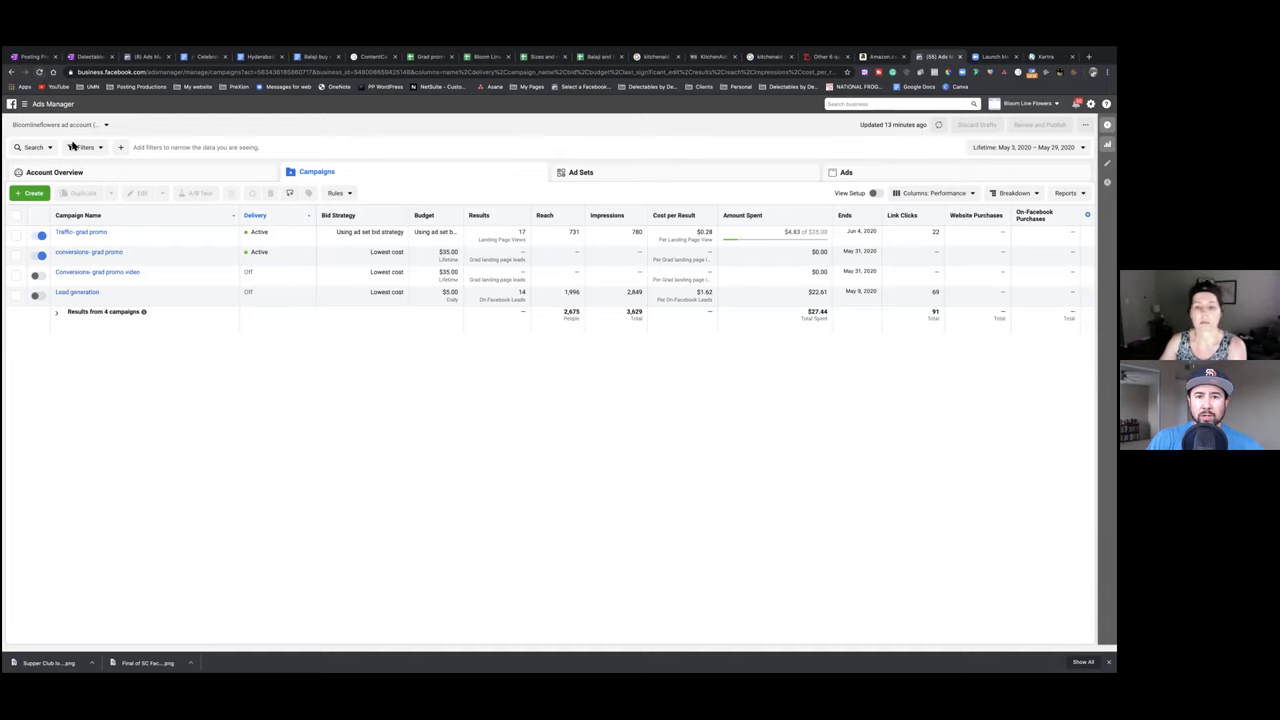
{"action": "key", "text": "super+r"}
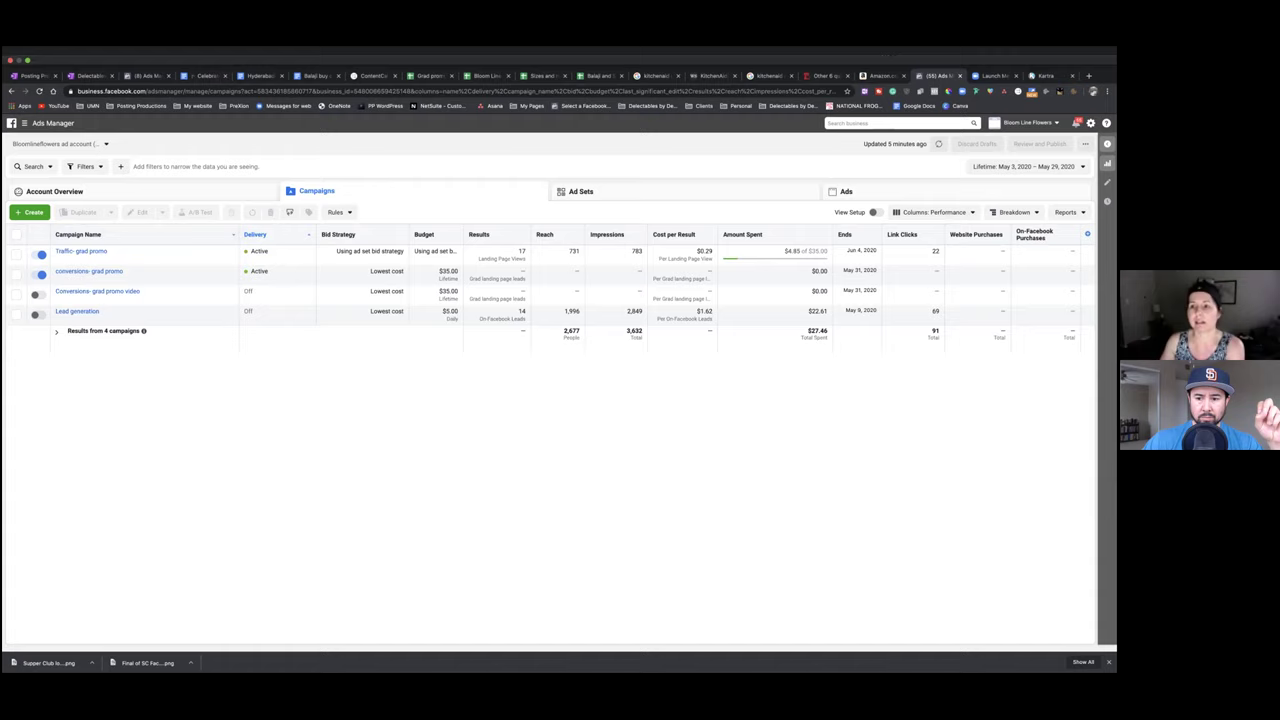
Switch to Kartra, open the BC BOBO landing page in the page editor to examine it, and exit to the pages dashboard
{"action": "left_click", "coordinate": [1045, 56]}
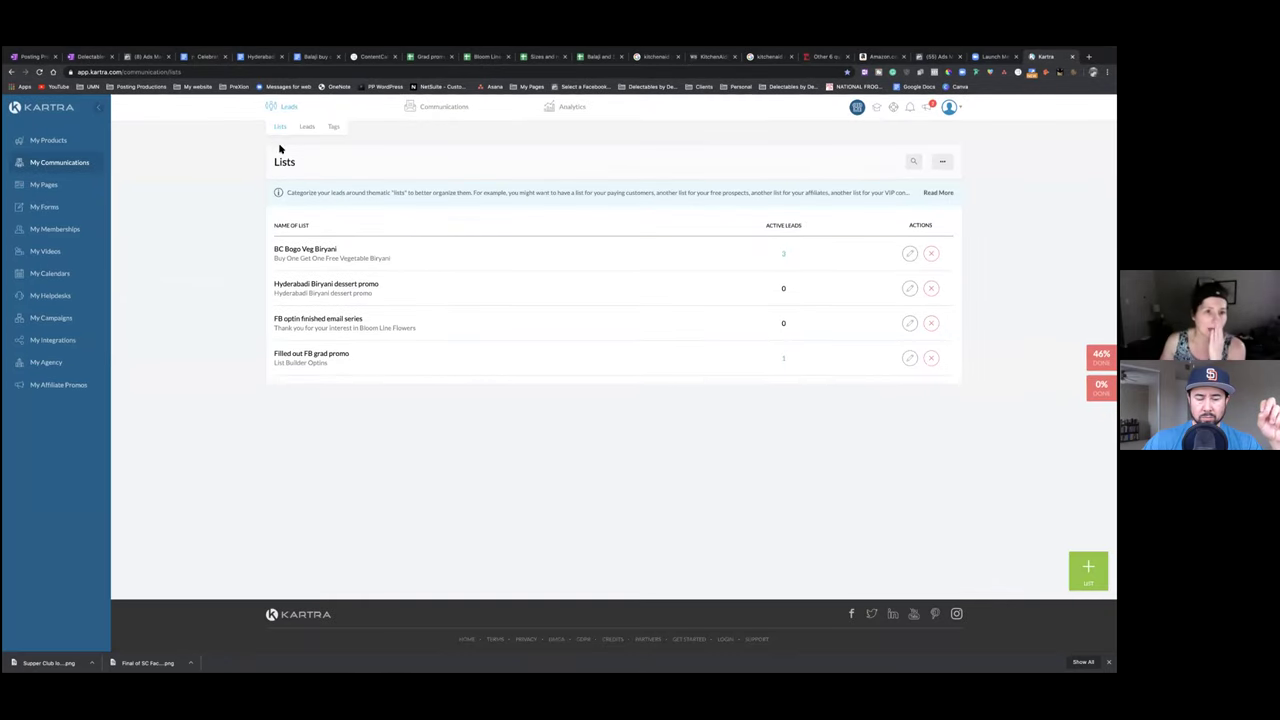
{"action": "left_click", "coordinate": [42, 184]}
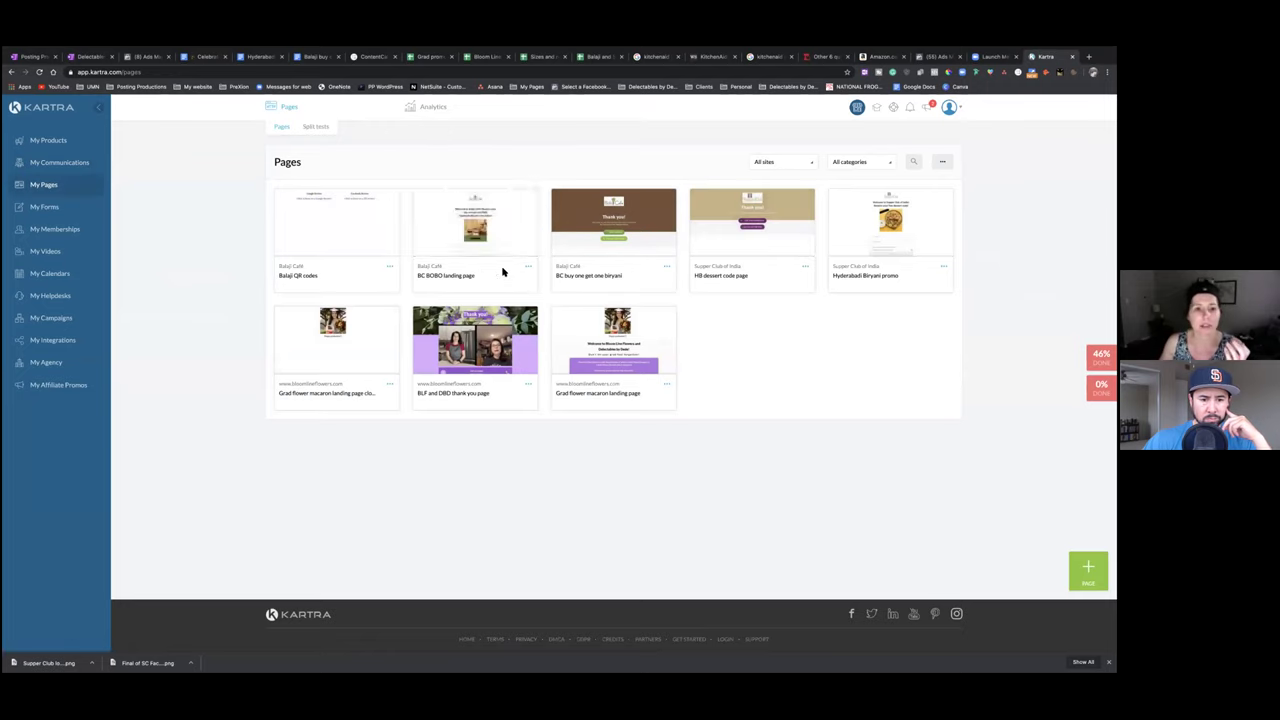
{"action": "left_click", "coordinate": [528, 267]}
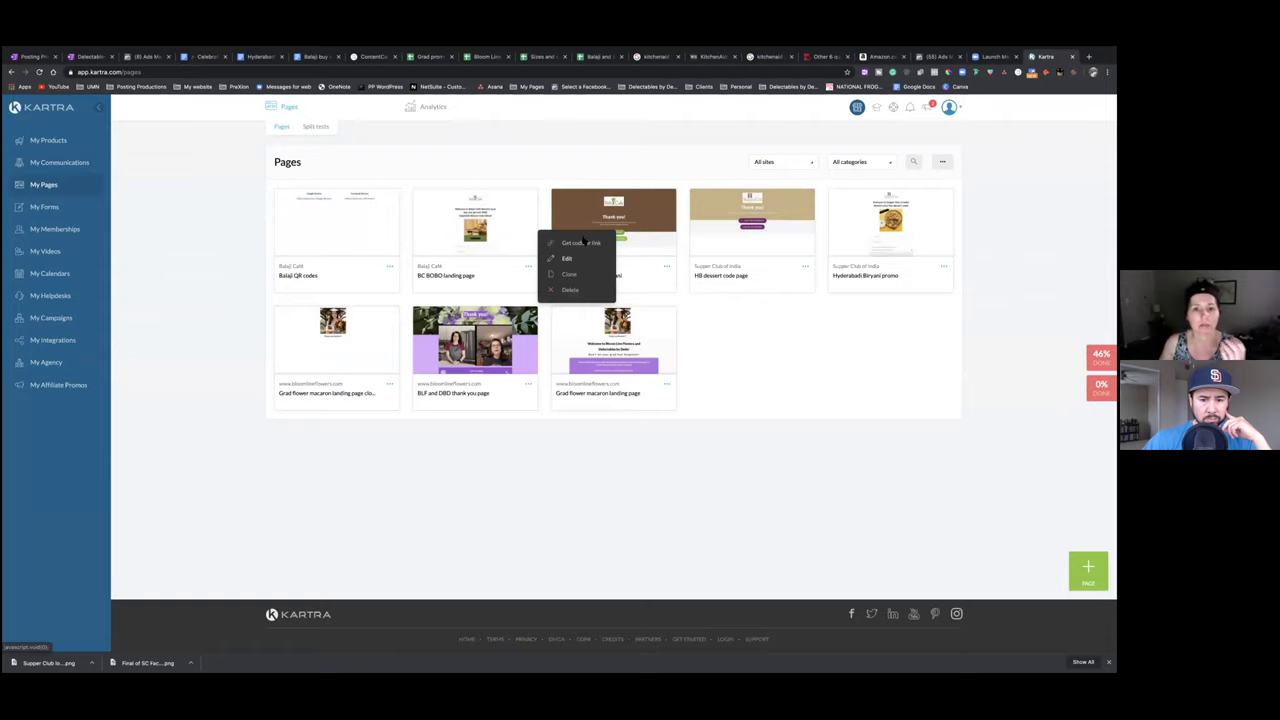
{"action": "left_click", "coordinate": [567, 258]}
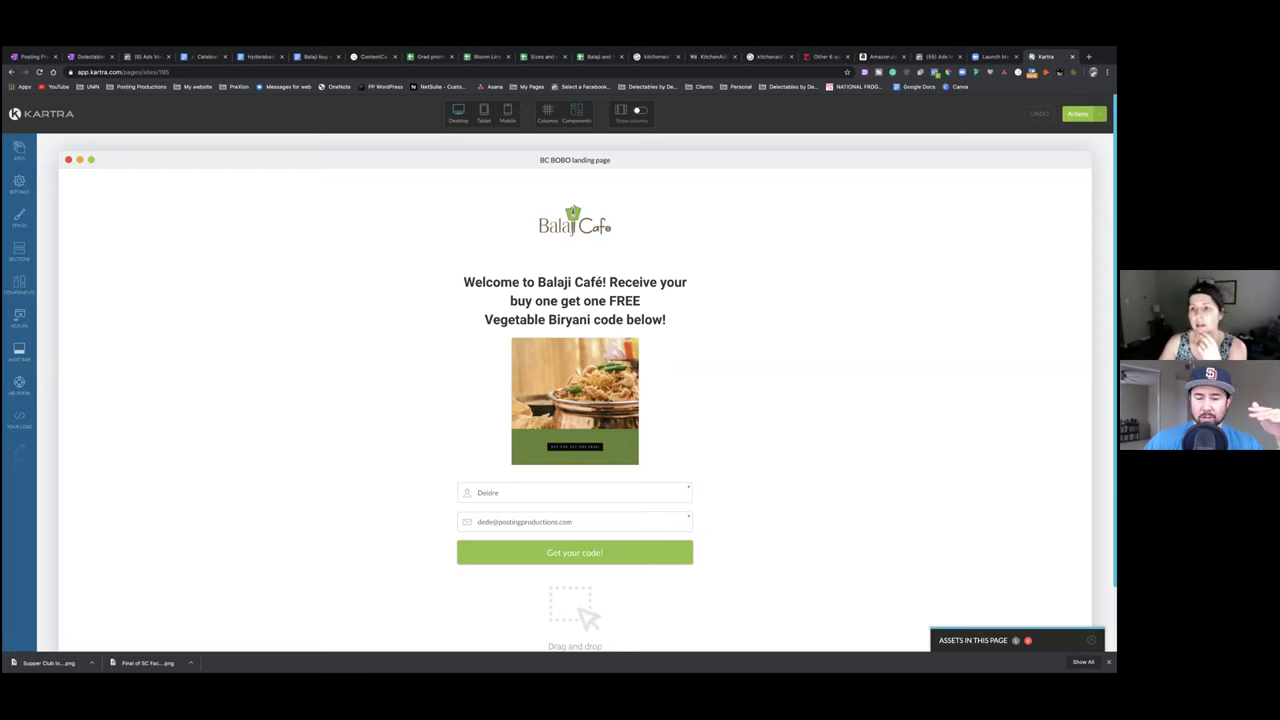
{"action": "left_click", "coordinate": [1077, 113]}
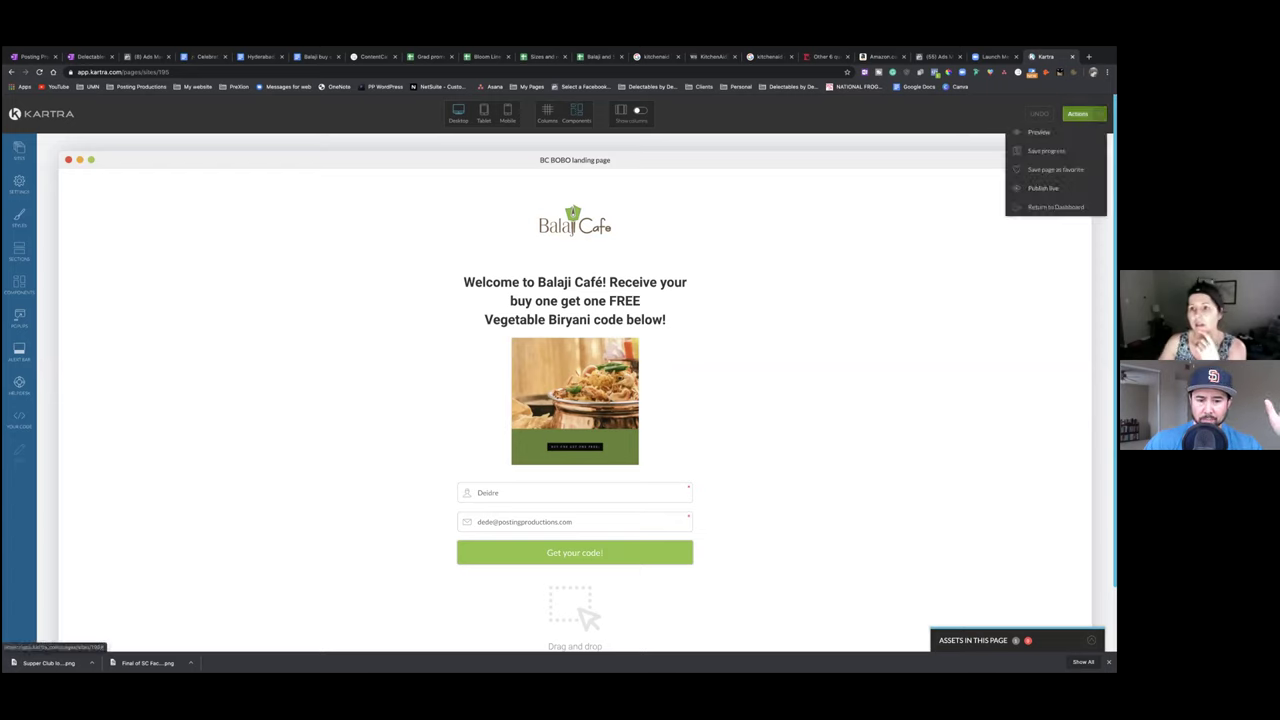
{"action": "left_click", "coordinate": [1055, 206]}
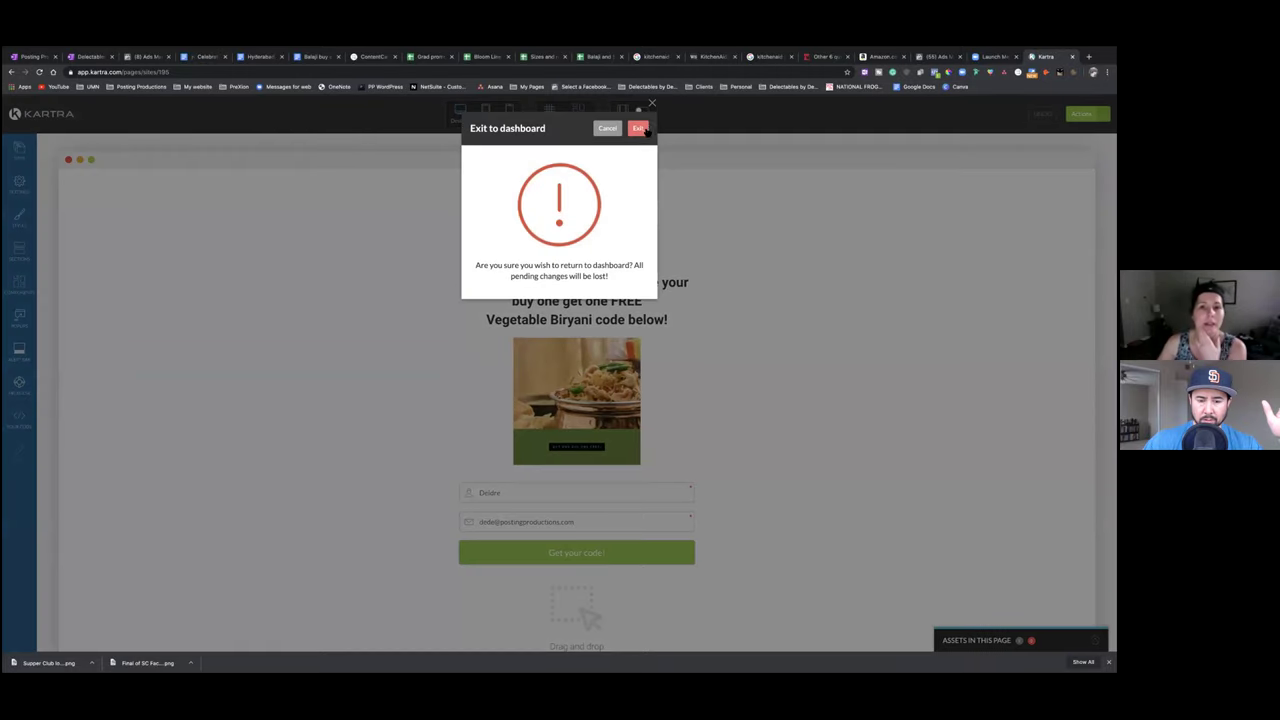
{"action": "left_click", "coordinate": [640, 129]}
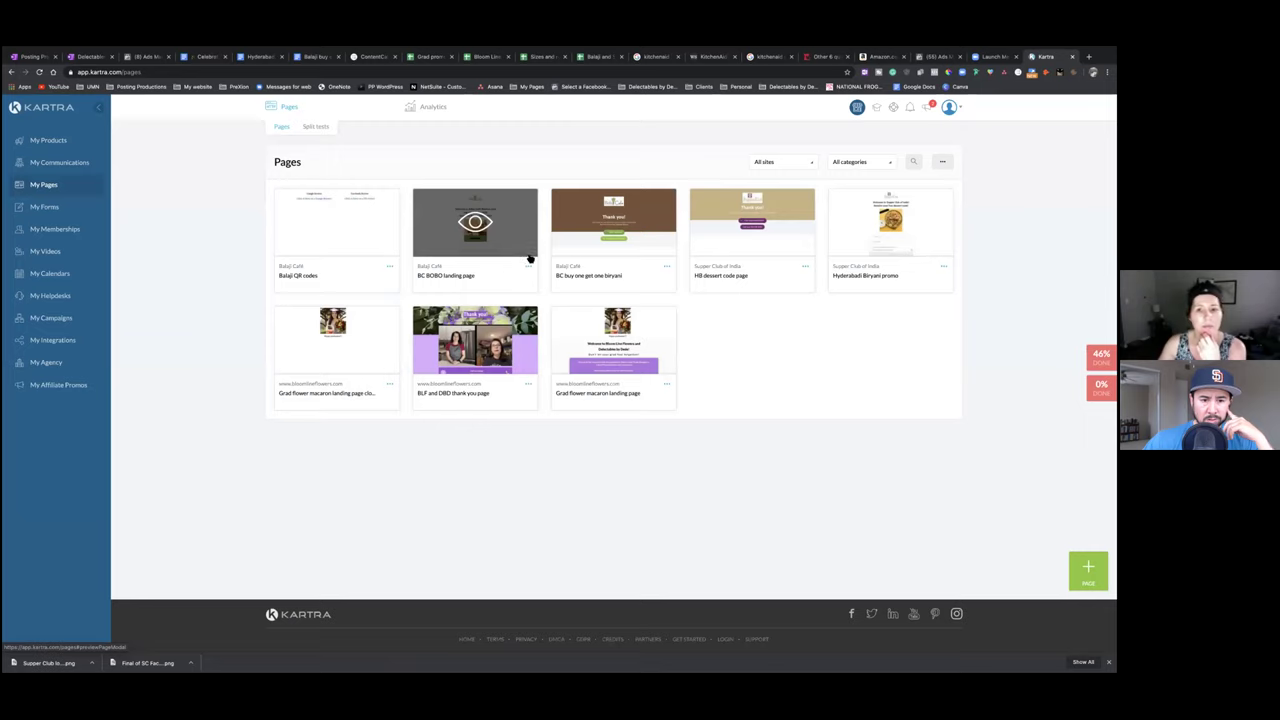
Preview the "BC buy one get one biryani" thank-you page and close the preview
{"action": "left_click", "coordinate": [667, 266]}
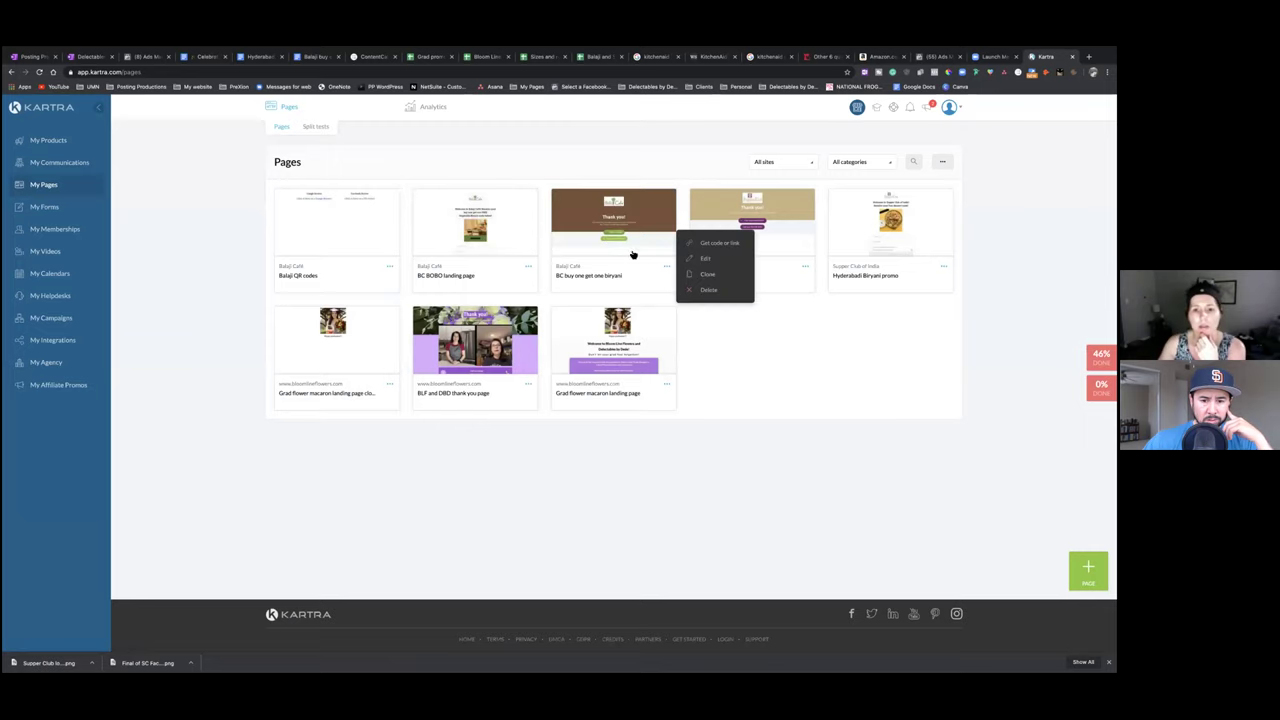
{"action": "left_click", "coordinate": [614, 222]}
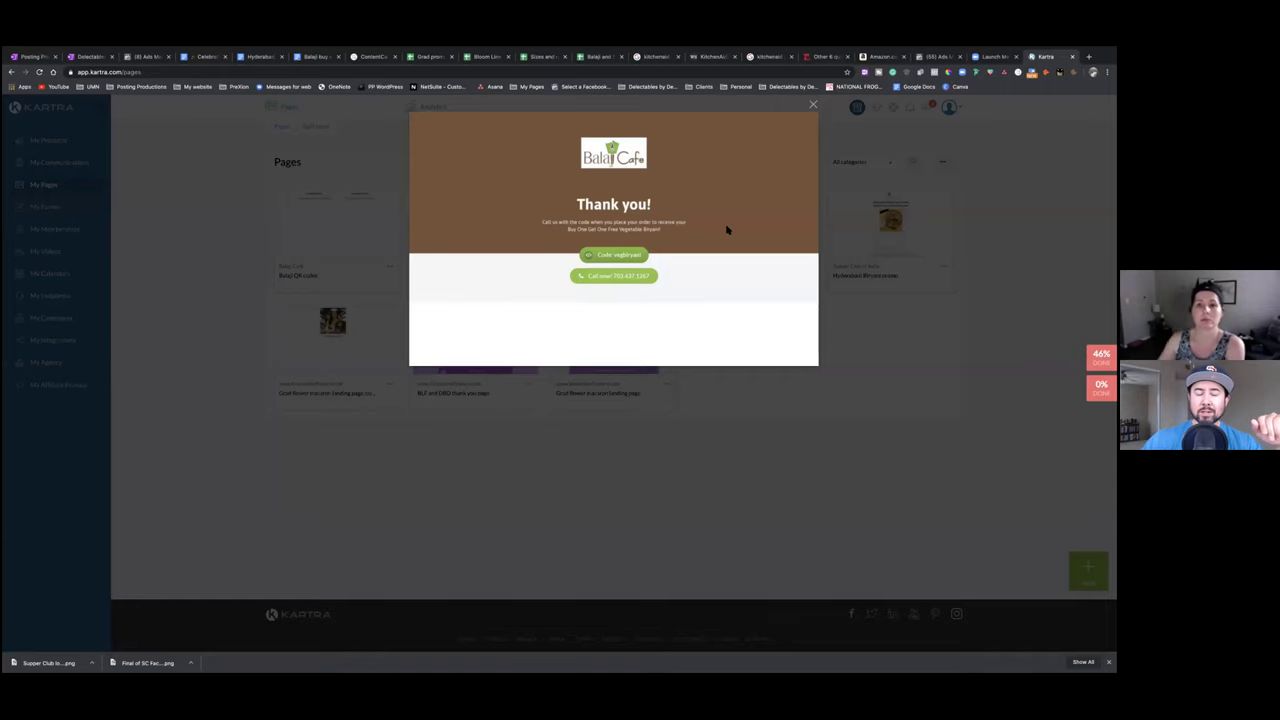
{"action": "left_click", "coordinate": [812, 101]}
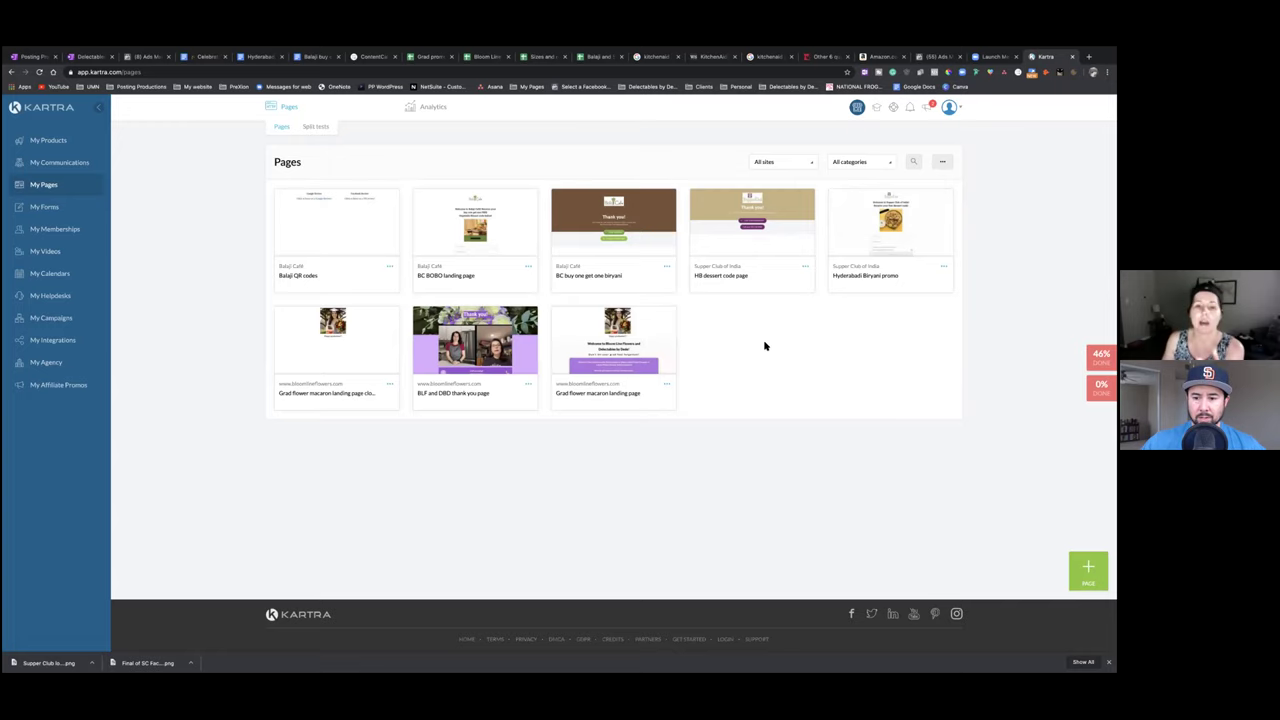
{"action": "mouse_move", "coordinate": [900, 215]}
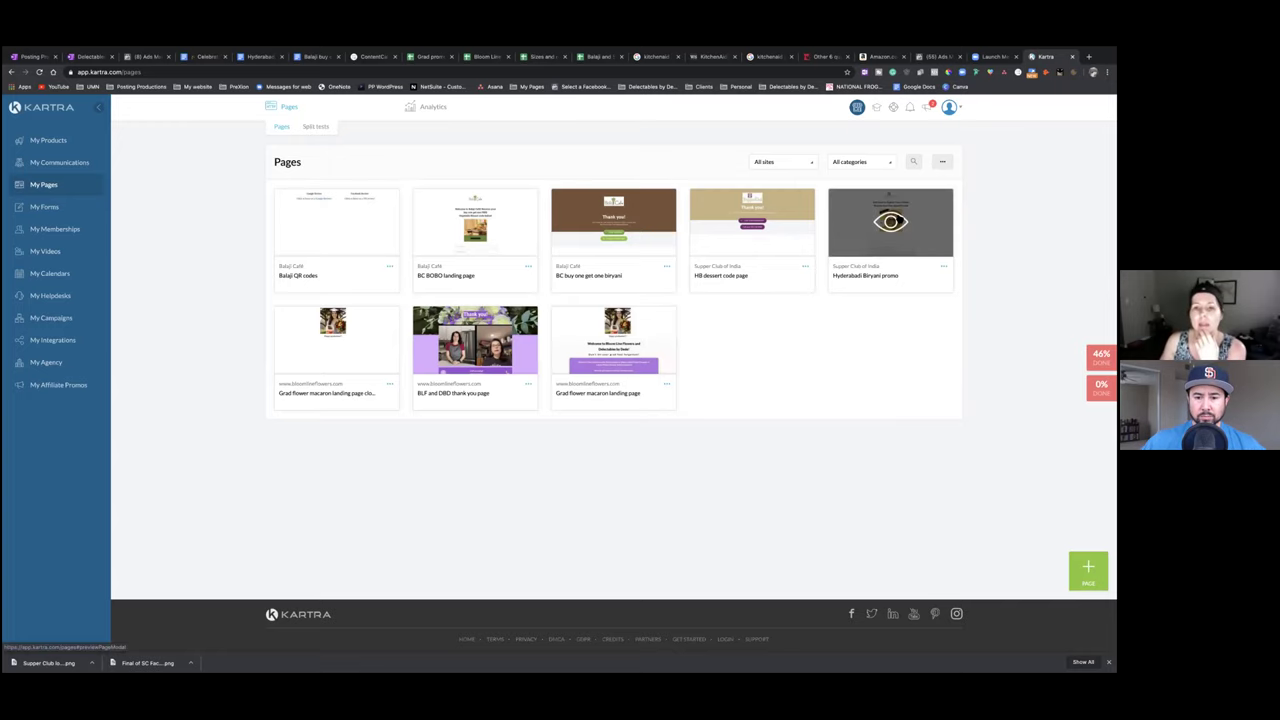
Preview the "Hyderabadi Biryani promo" landing page and close the preview
{"action": "left_click", "coordinate": [890, 221]}
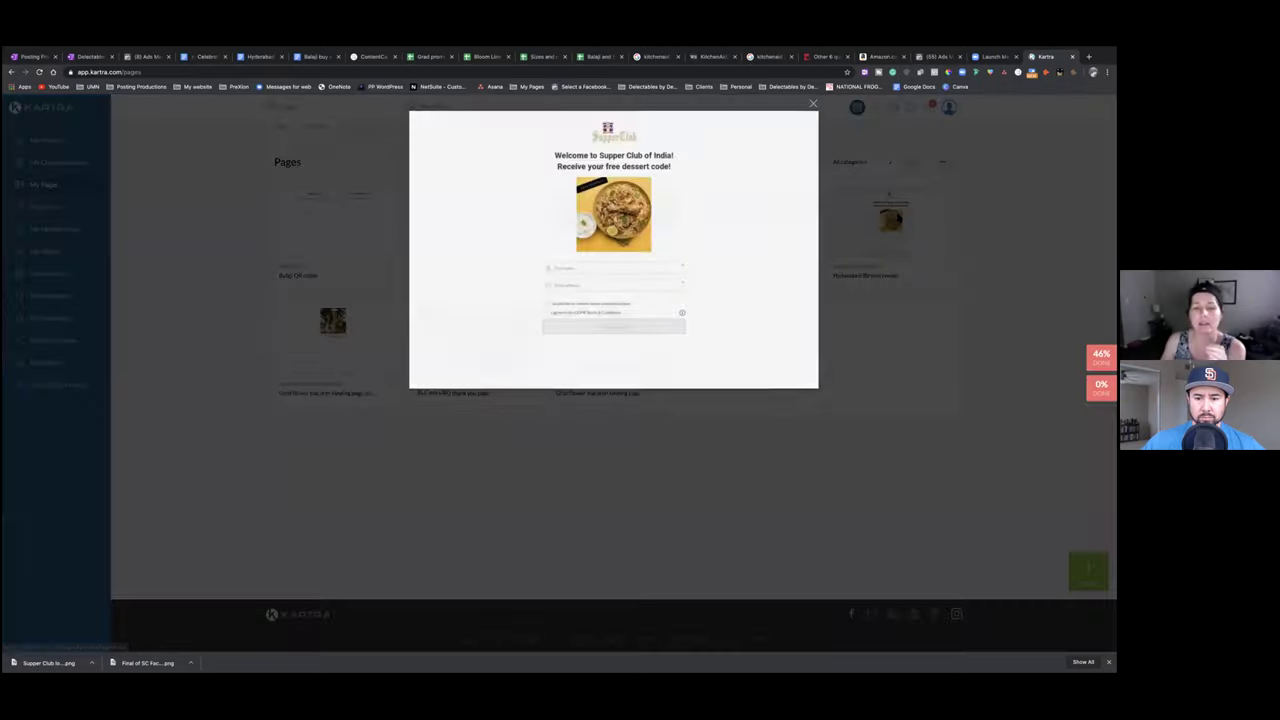
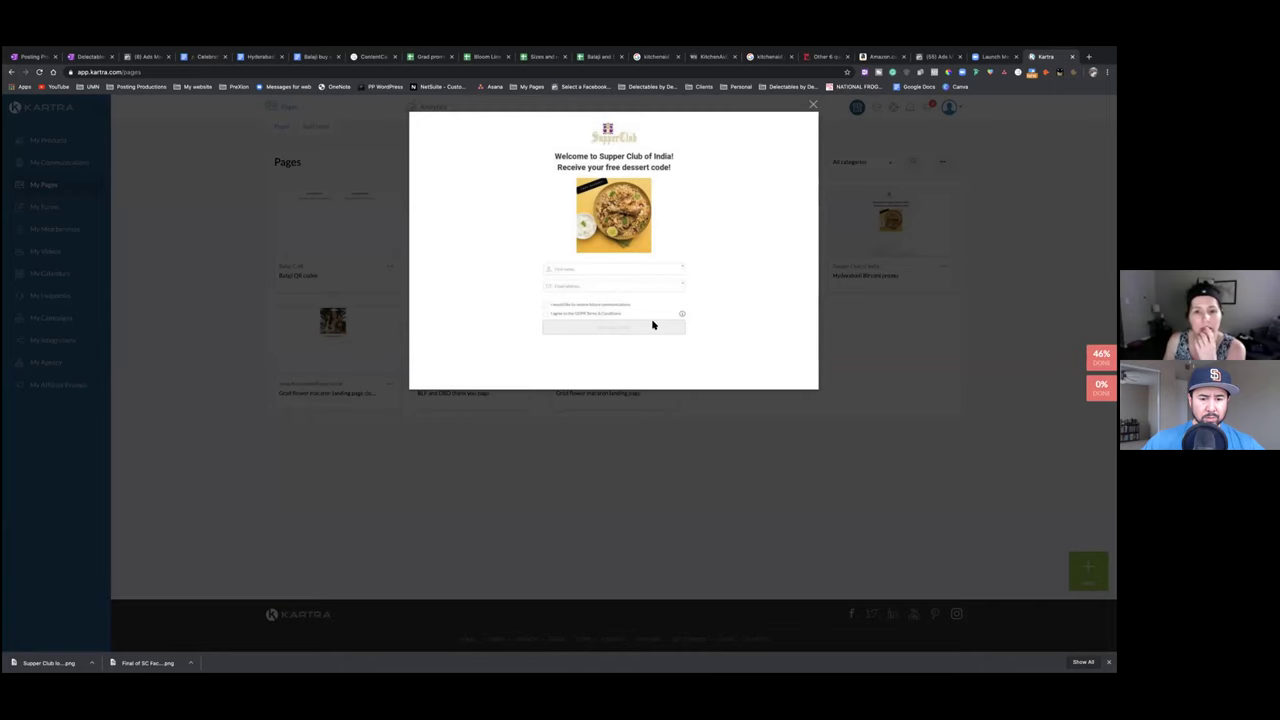
{"action": "left_click", "coordinate": [813, 104]}
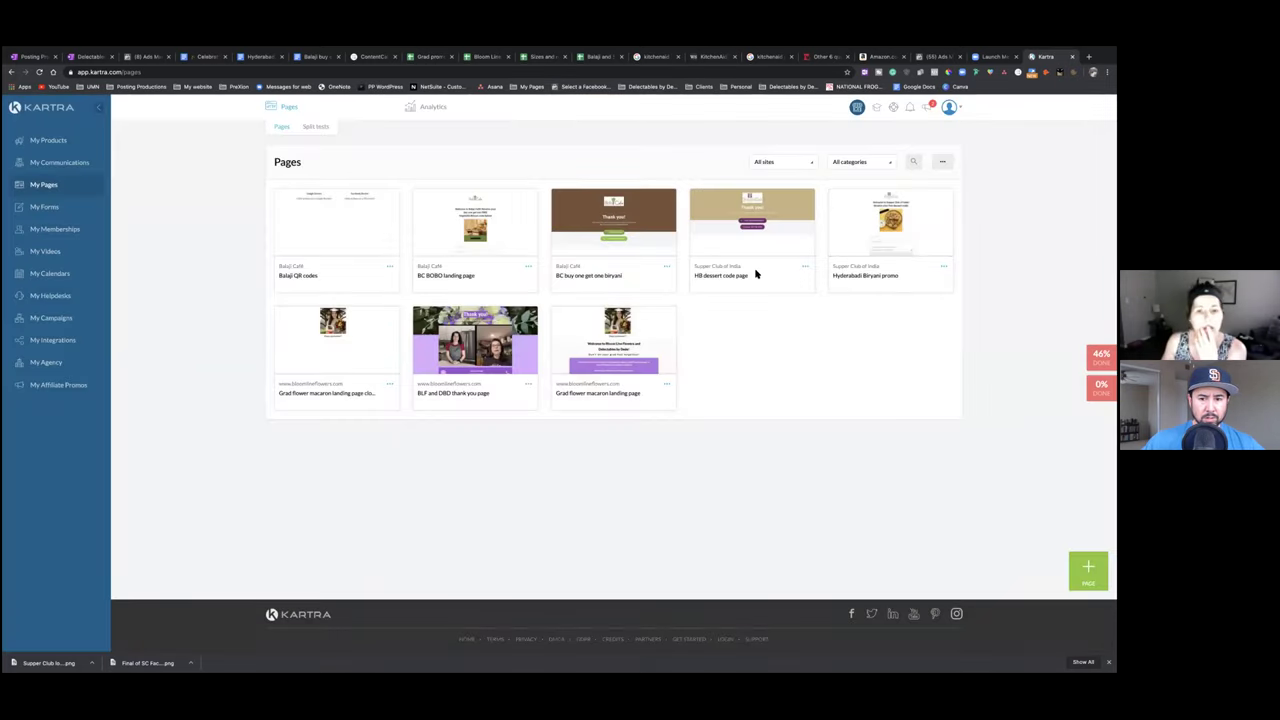
Open the "Supper Club of India form" for editing and review its fields, confirmation, welcome and automation settings through to the form design stage
{"action": "left_click", "coordinate": [45, 208]}
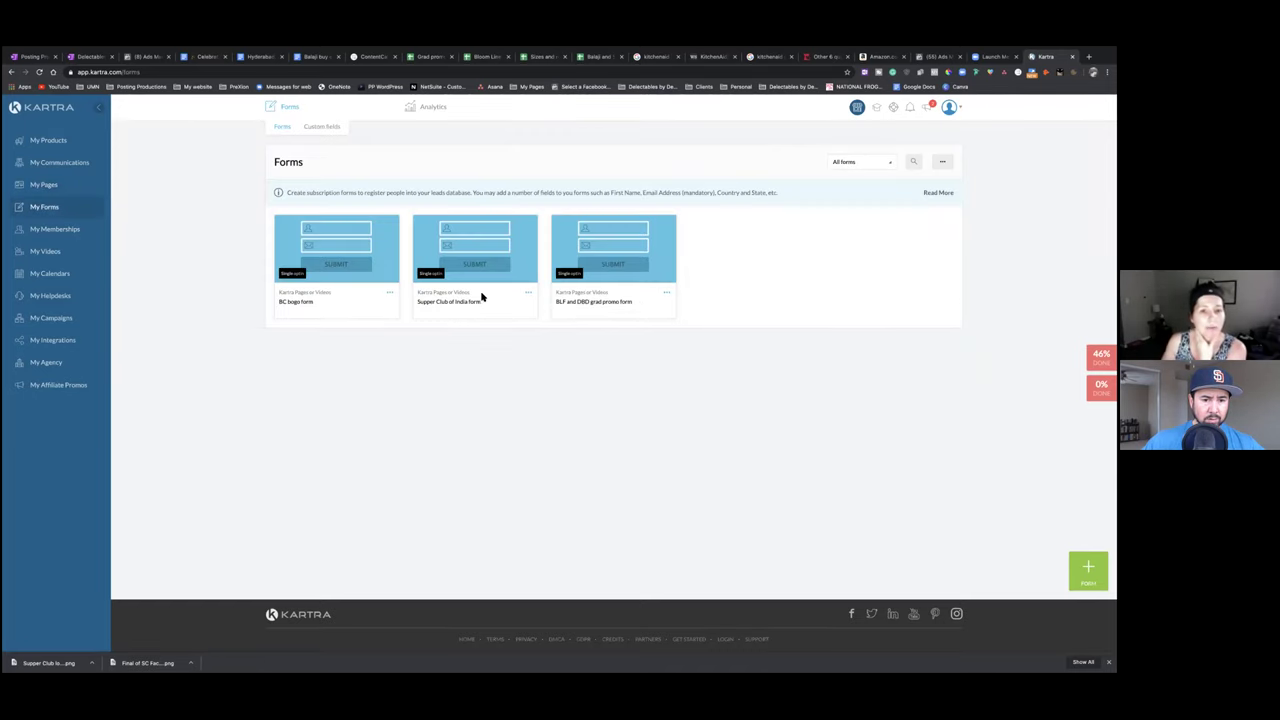
{"action": "left_click", "coordinate": [529, 294]}
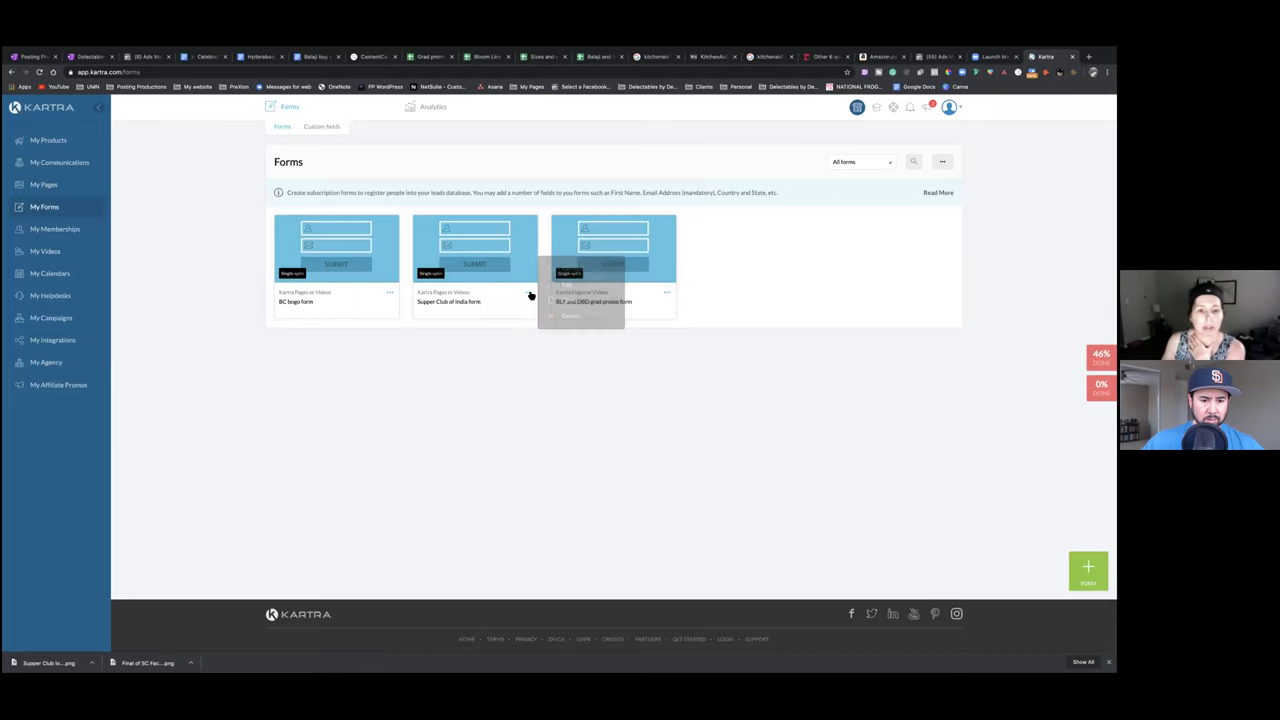
{"action": "left_click", "coordinate": [617, 291]}
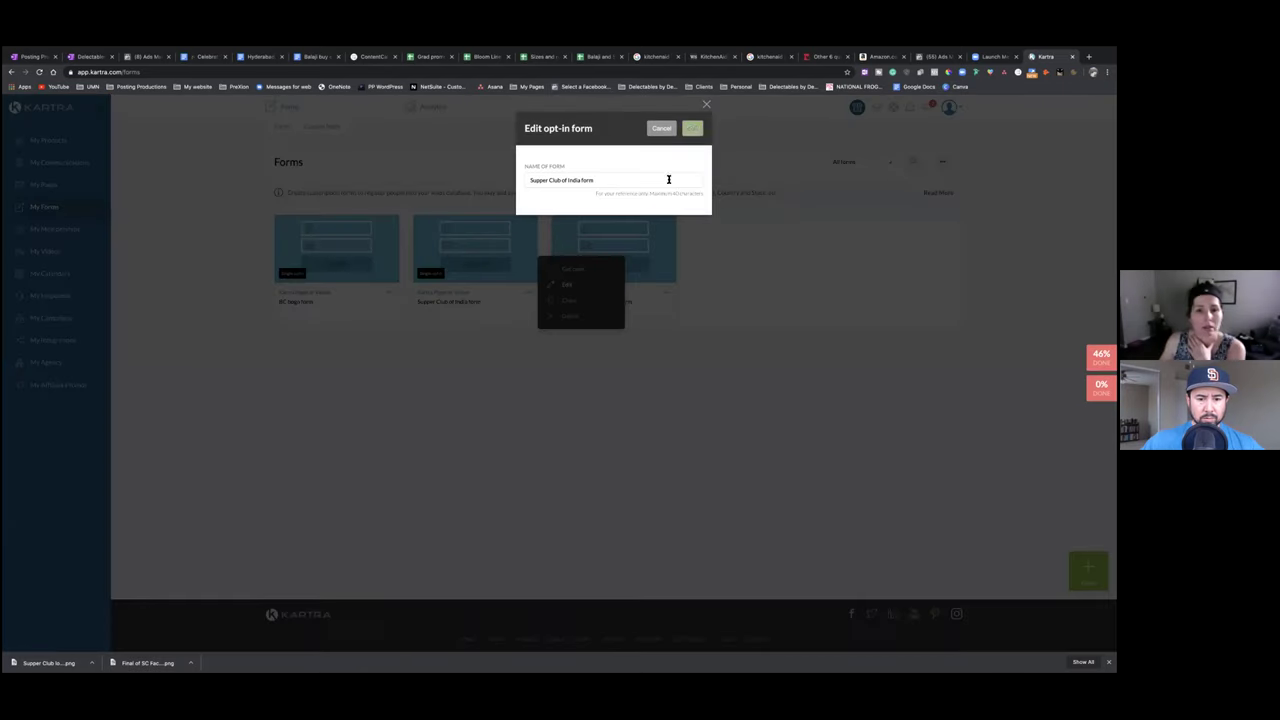
{"action": "left_click", "coordinate": [689, 129]}
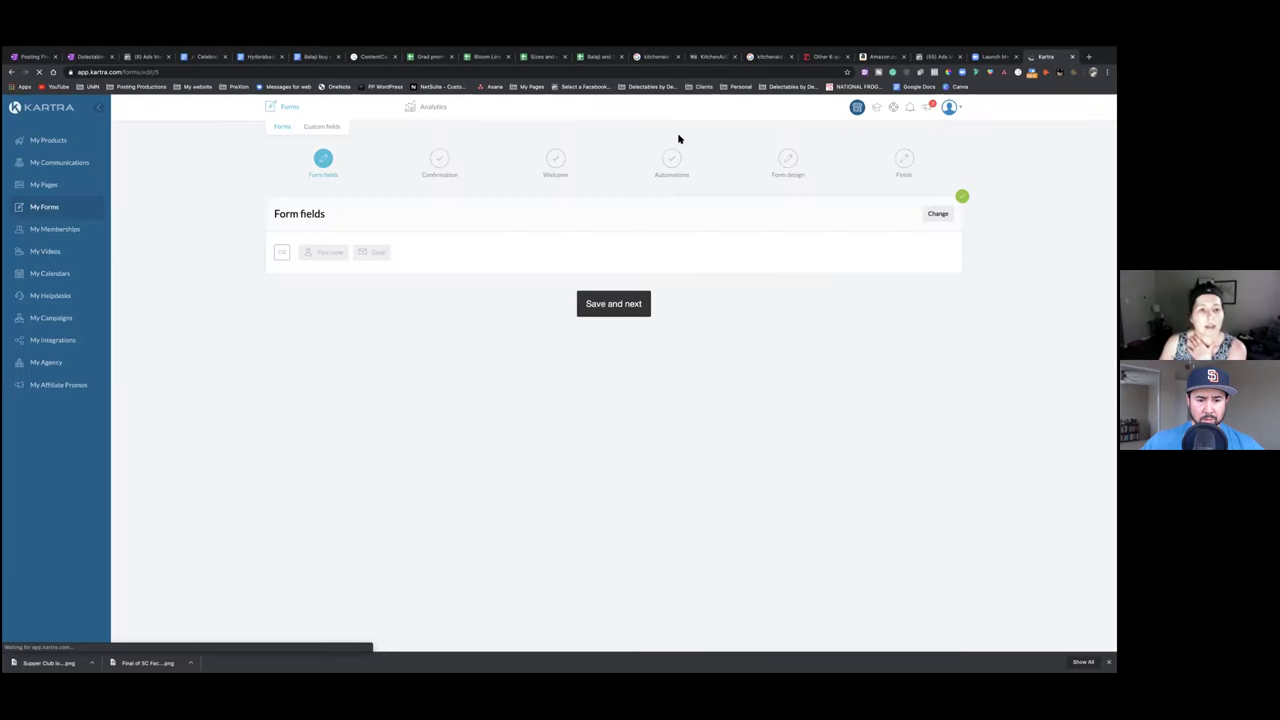
{"action": "left_click", "coordinate": [612, 306]}
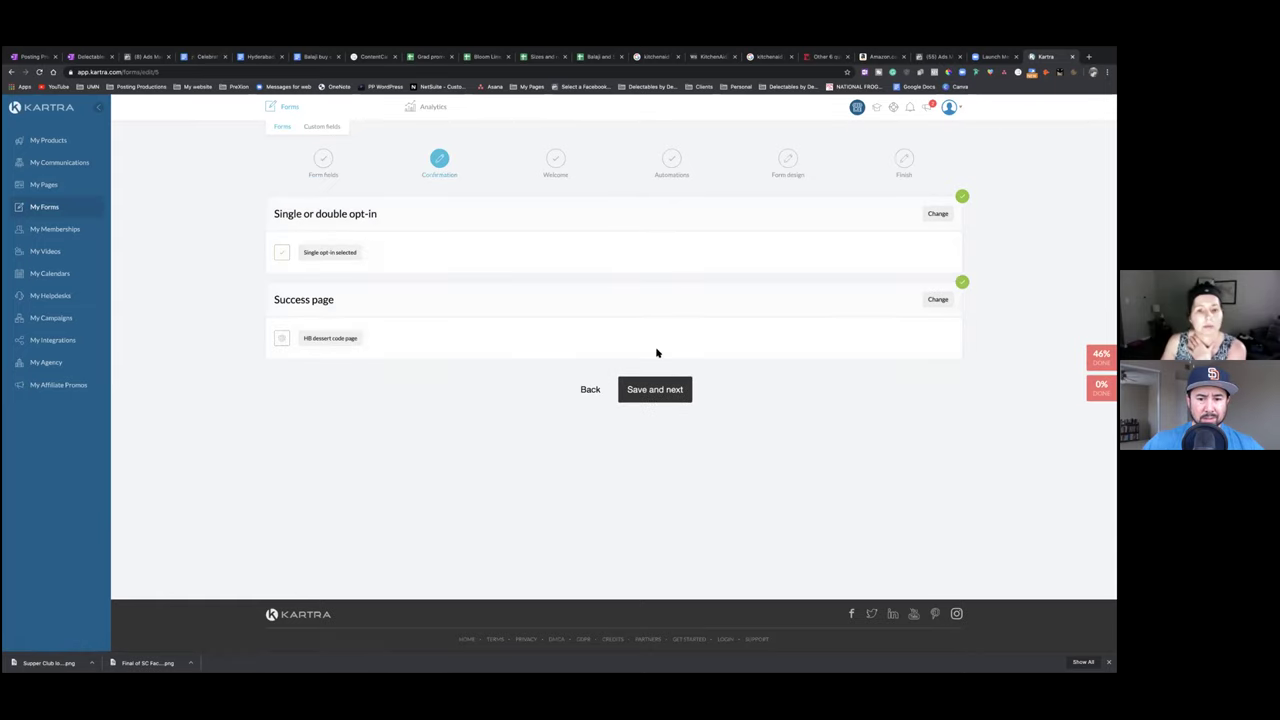
{"action": "left_click", "coordinate": [655, 392]}
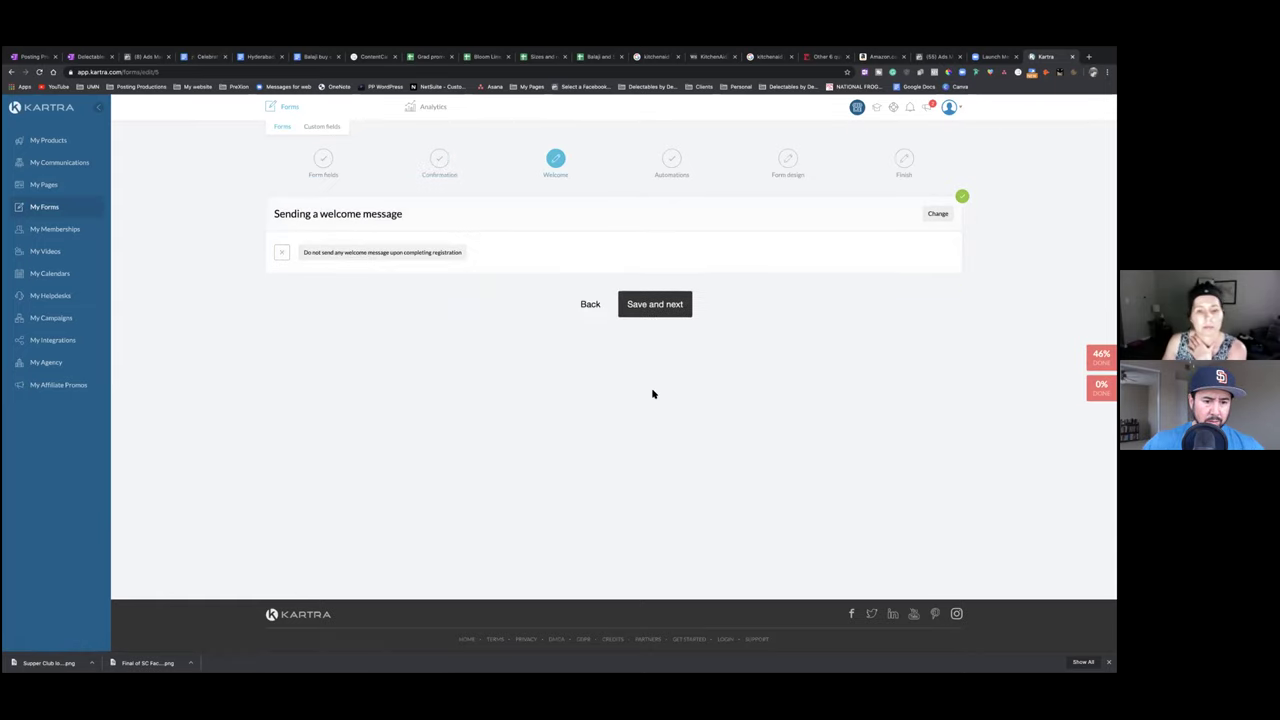
{"action": "left_click", "coordinate": [662, 311]}
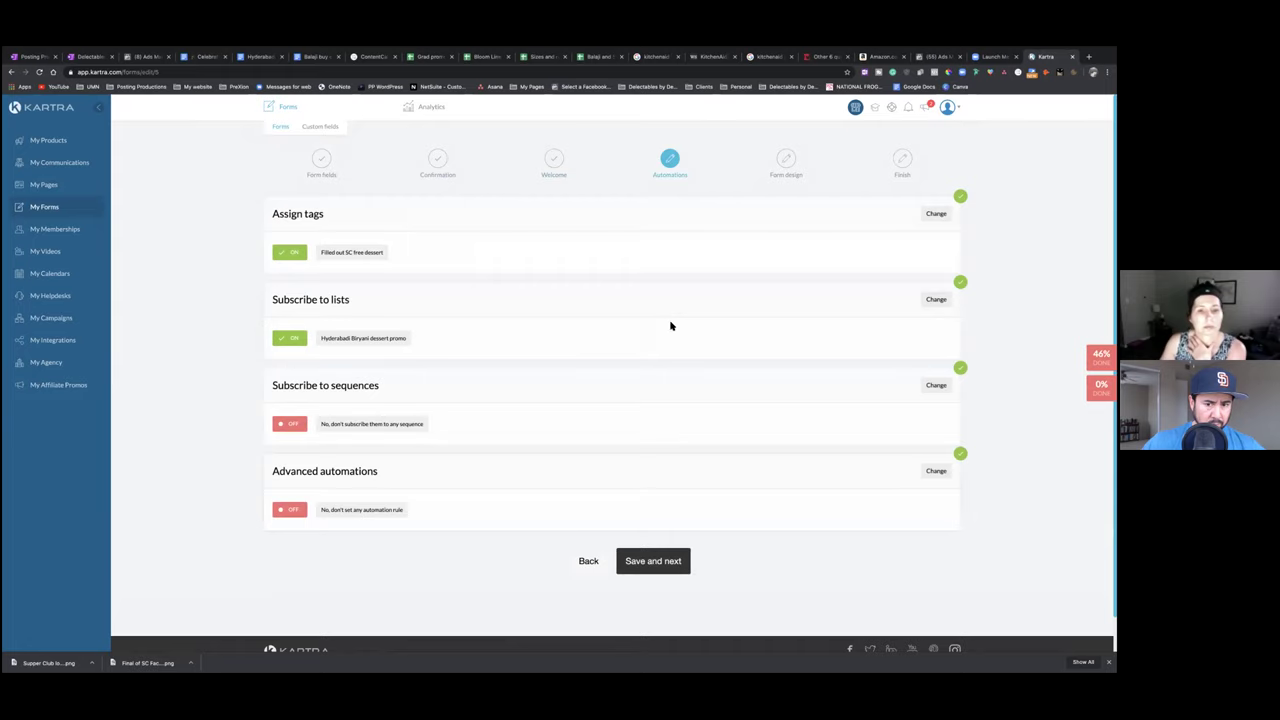
{"action": "left_click", "coordinate": [667, 568]}
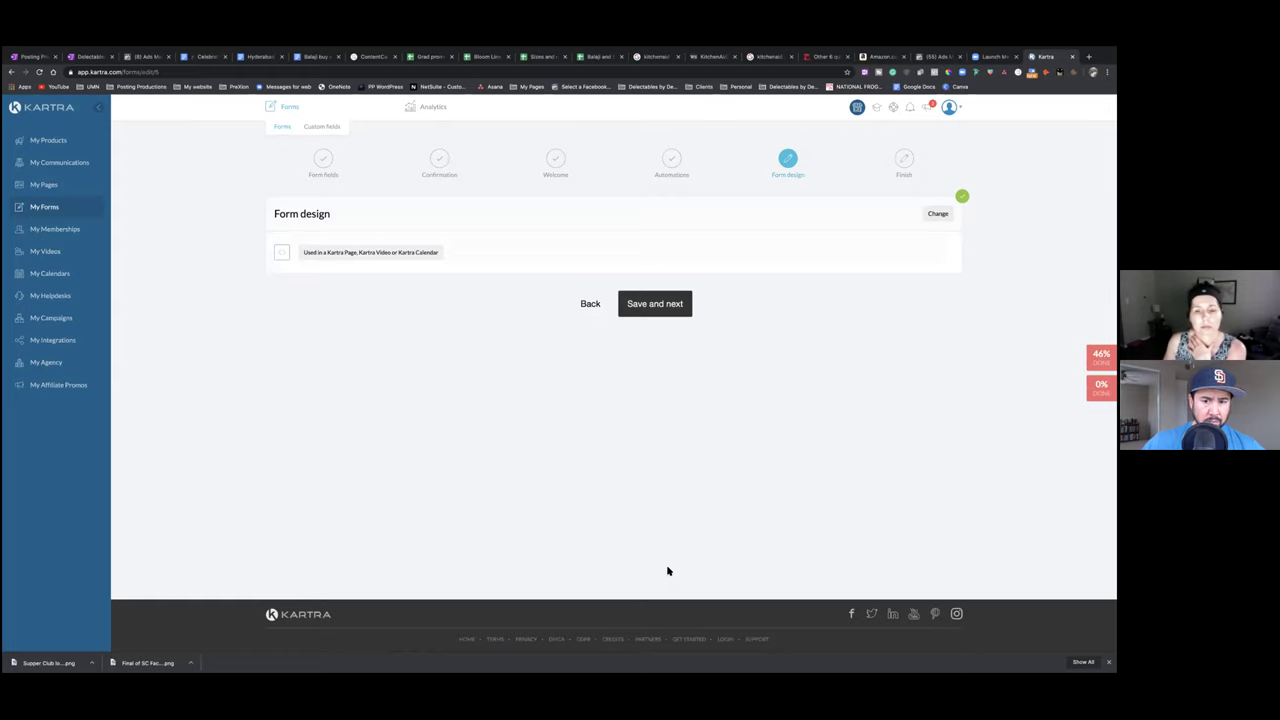
Examine the form's design options, and go back through the stages to inspect the form fields in their editable view
{"action": "left_click", "coordinate": [938, 214]}
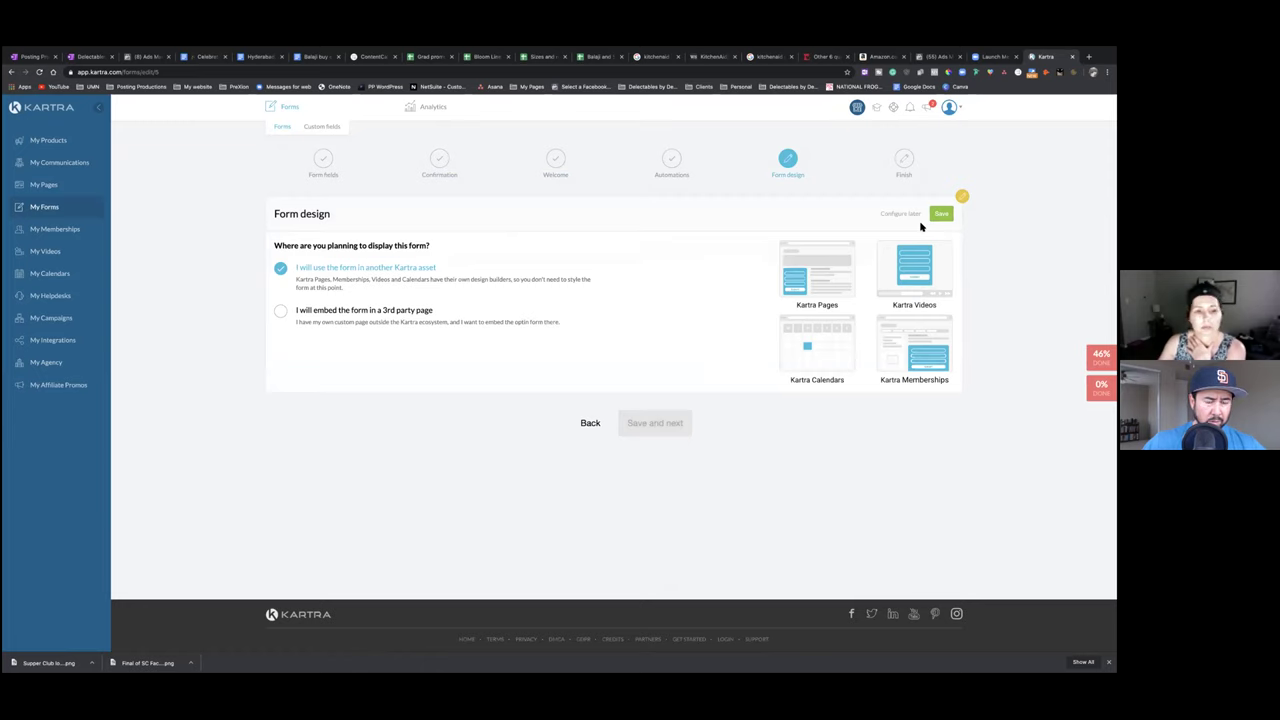
{"action": "left_click", "coordinate": [585, 424]}
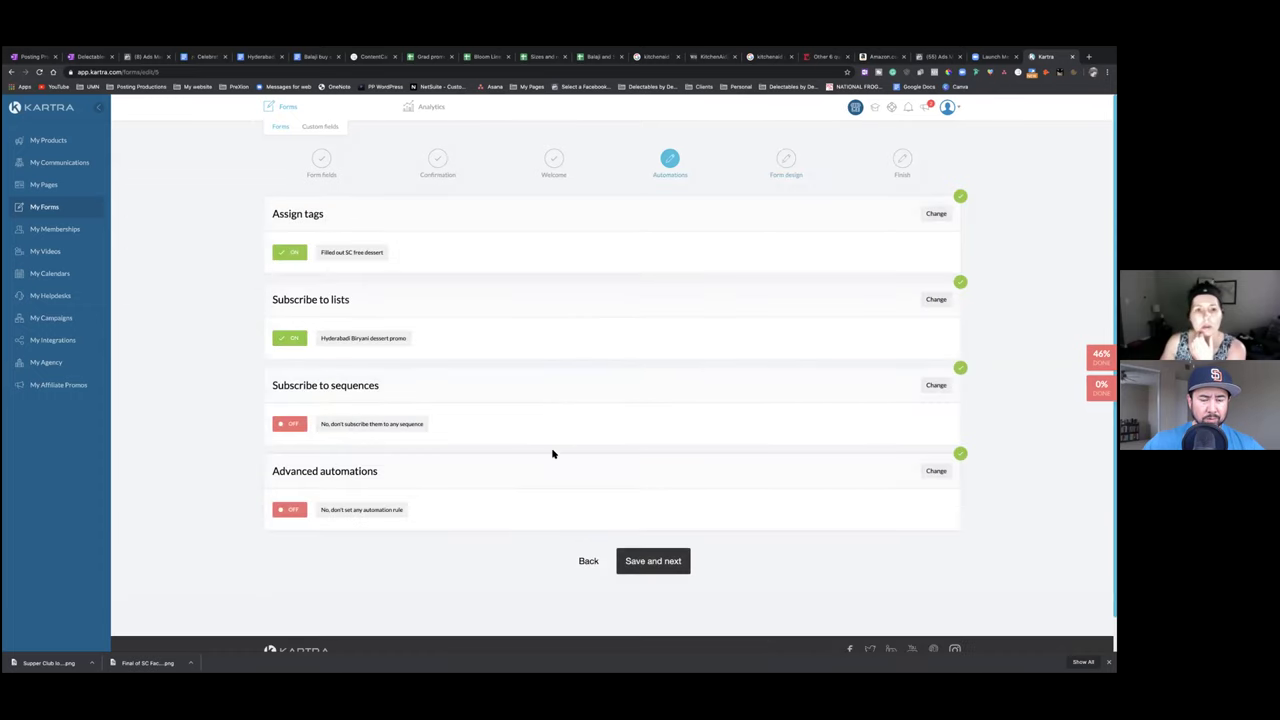
{"action": "left_click", "coordinate": [584, 566]}
{"action": "left_click", "coordinate": [591, 304]}
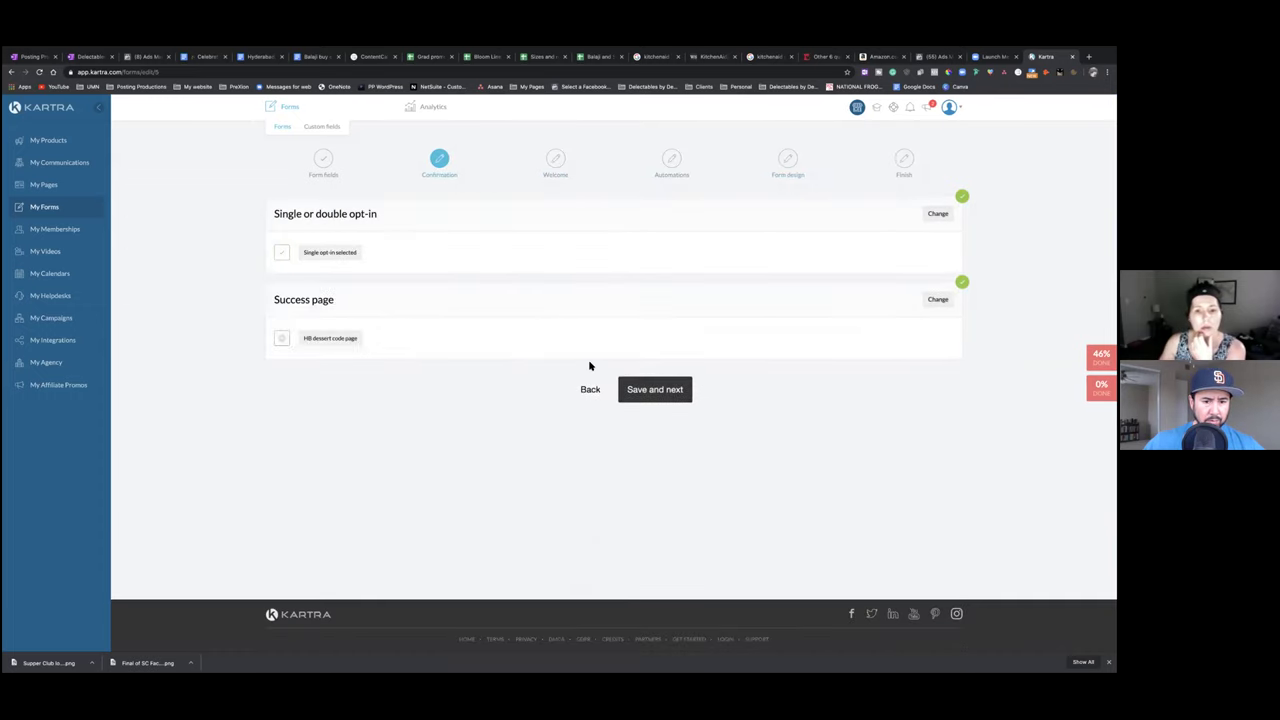
{"action": "left_click", "coordinate": [590, 388]}
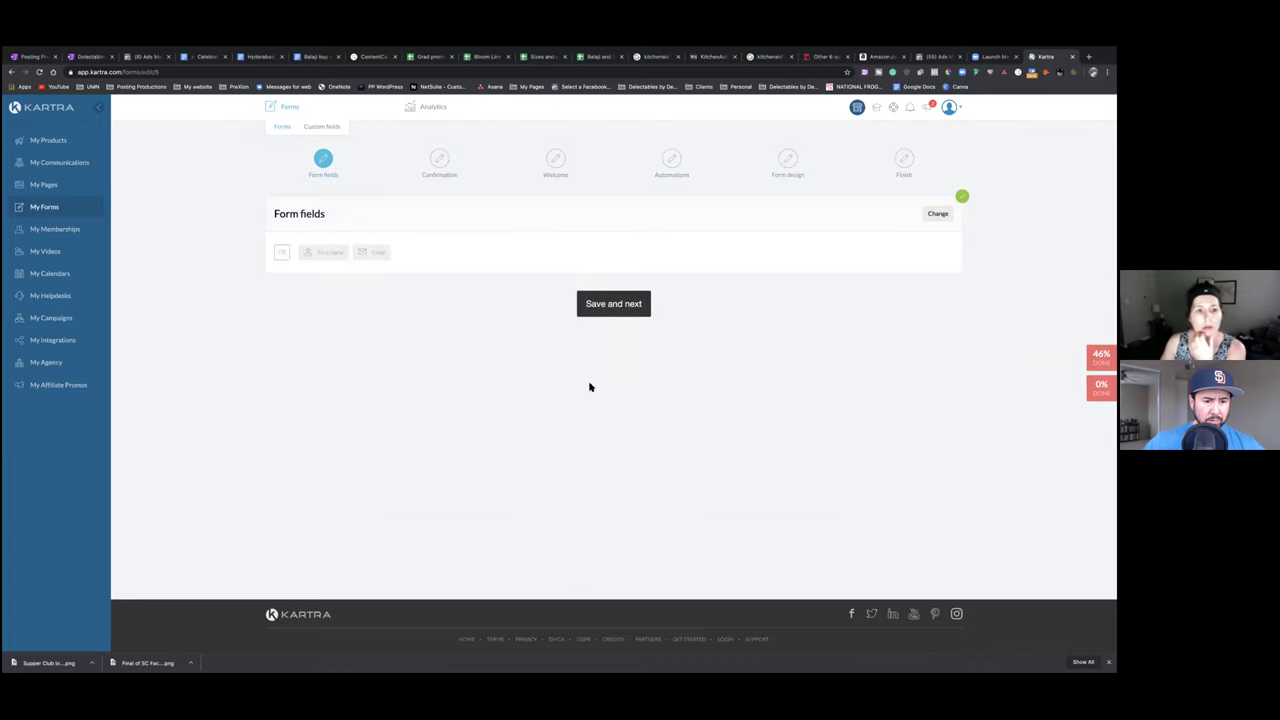
{"action": "left_click", "coordinate": [936, 214]}
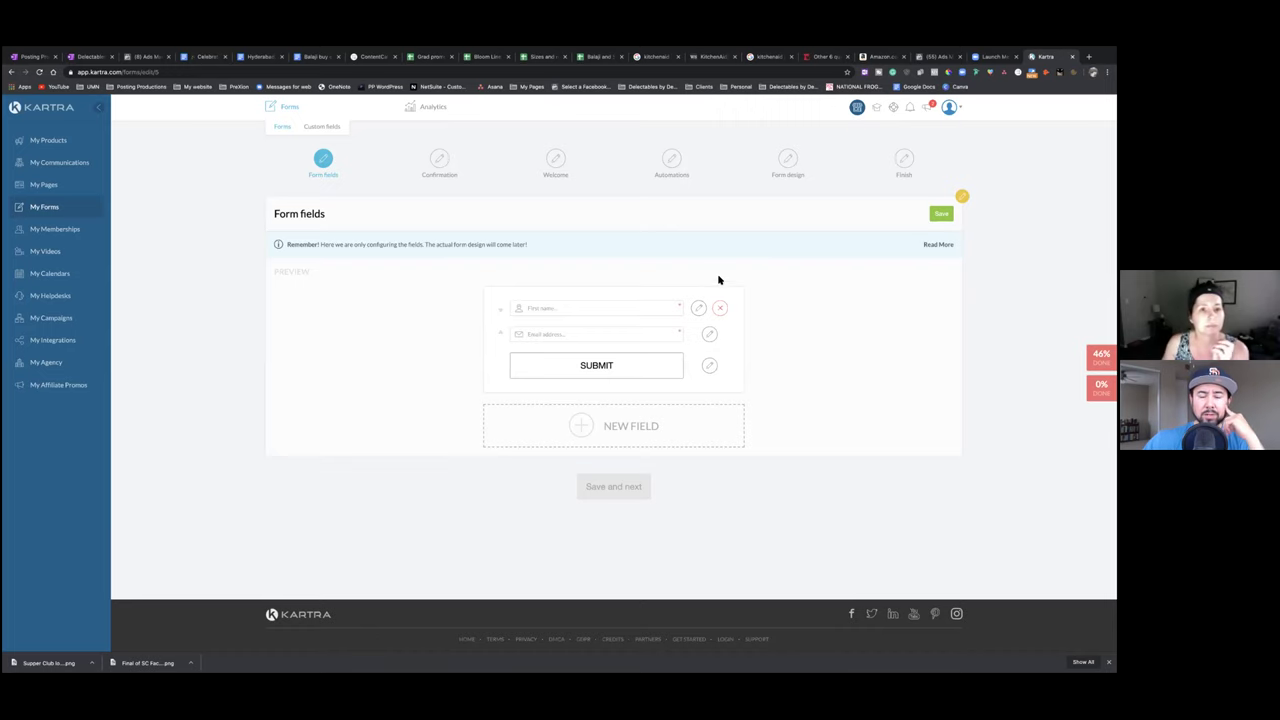
Leave the form and open the "Hyderabadi Biryani promo" page in the page editor
{"action": "left_click", "coordinate": [44, 185]}
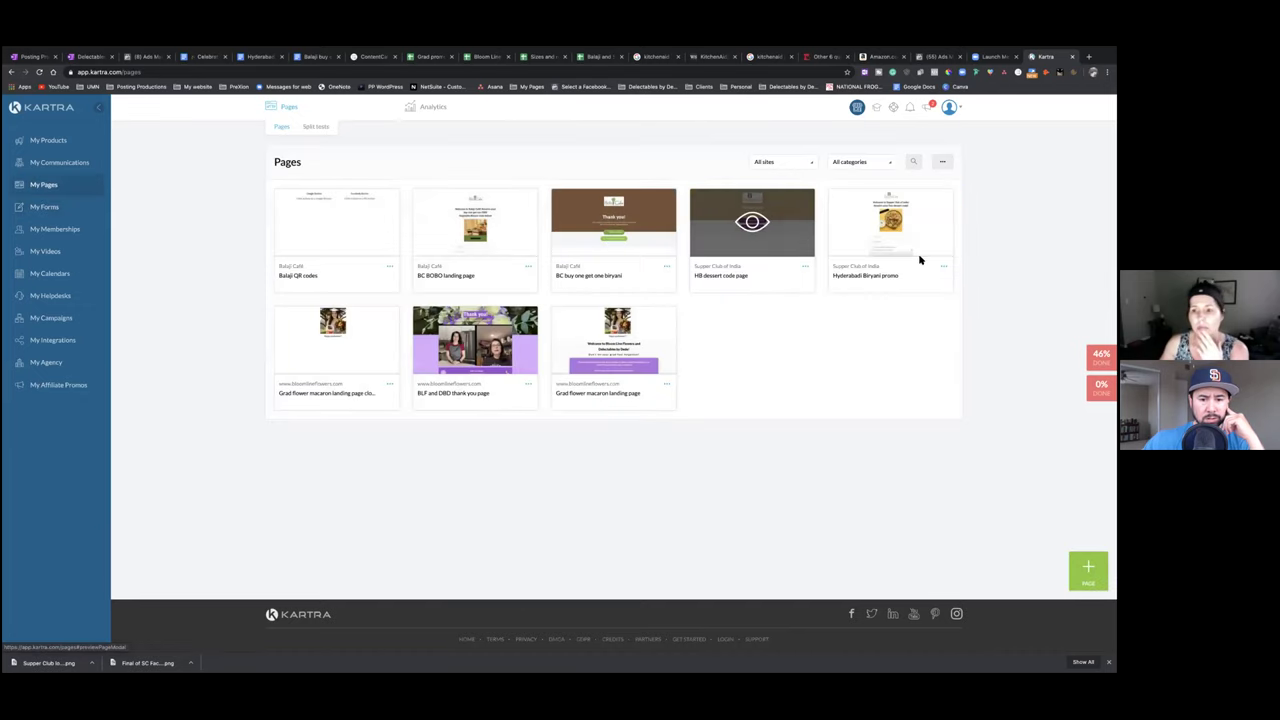
{"action": "left_click", "coordinate": [944, 268]}
{"action": "left_click", "coordinate": [982, 258]}
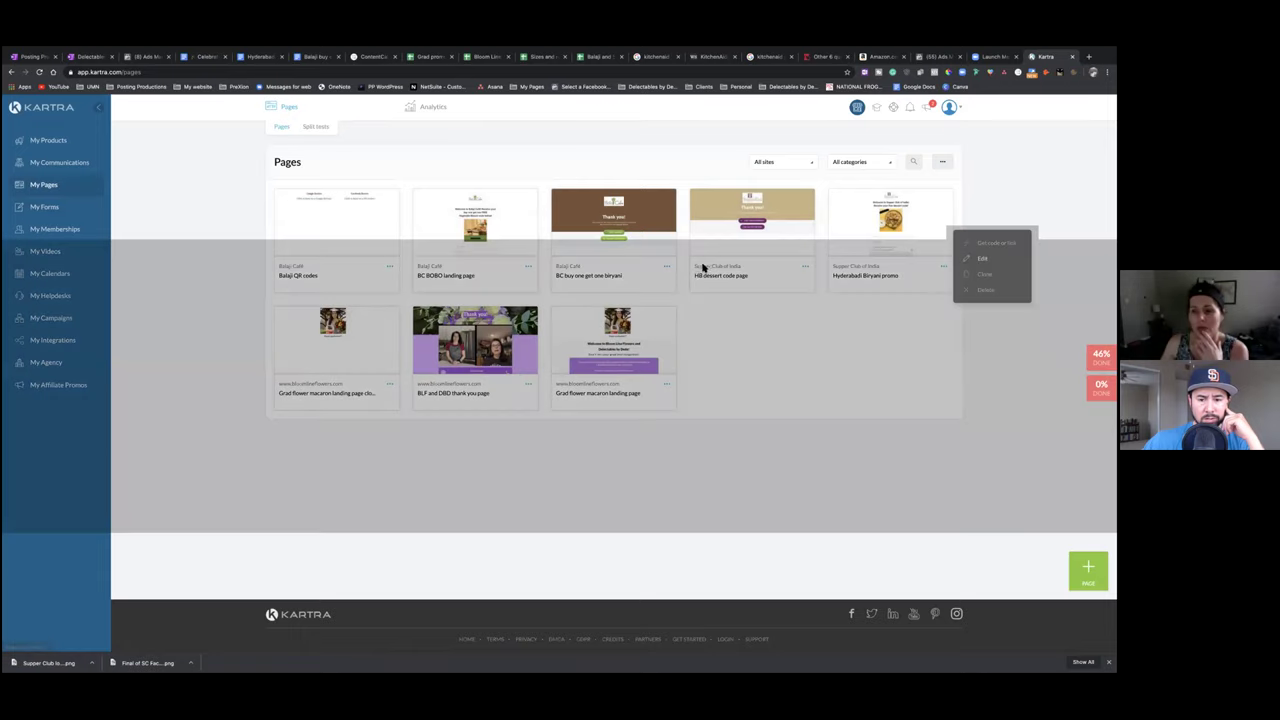
{"action": "left_click", "coordinate": [692, 128]}
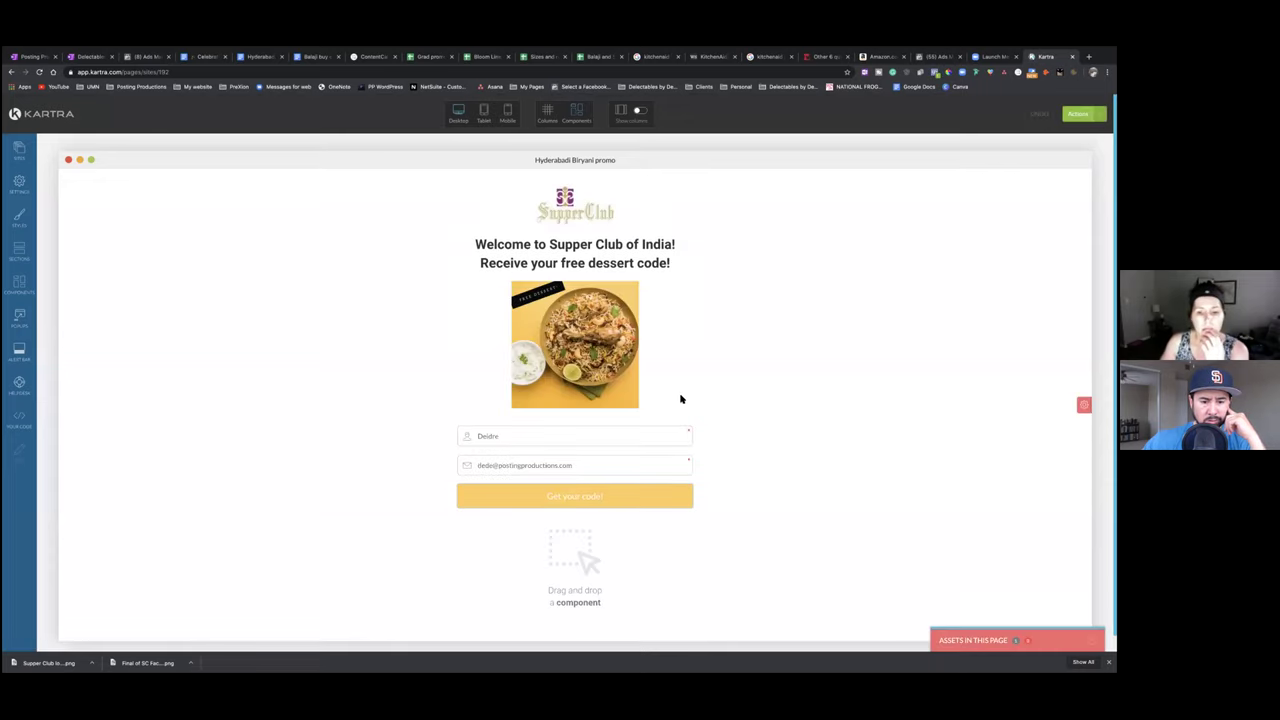
Delete the empty column below the sign-up form in column mode and save the page's progress
{"action": "scroll", "coordinate": [680, 399], "scroll_direction": "down", "scroll_amount": 1}
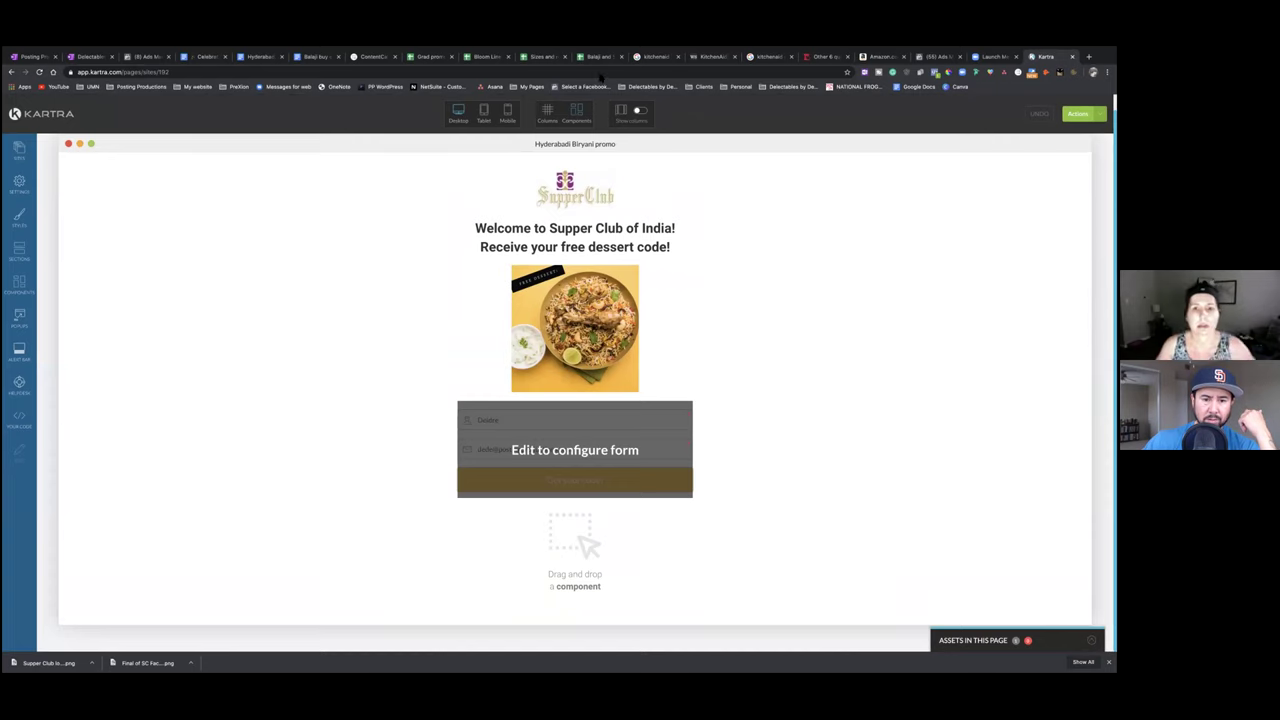
{"action": "left_click_drag", "start_coordinate": [593, 144], "coordinate": [638, 114]}
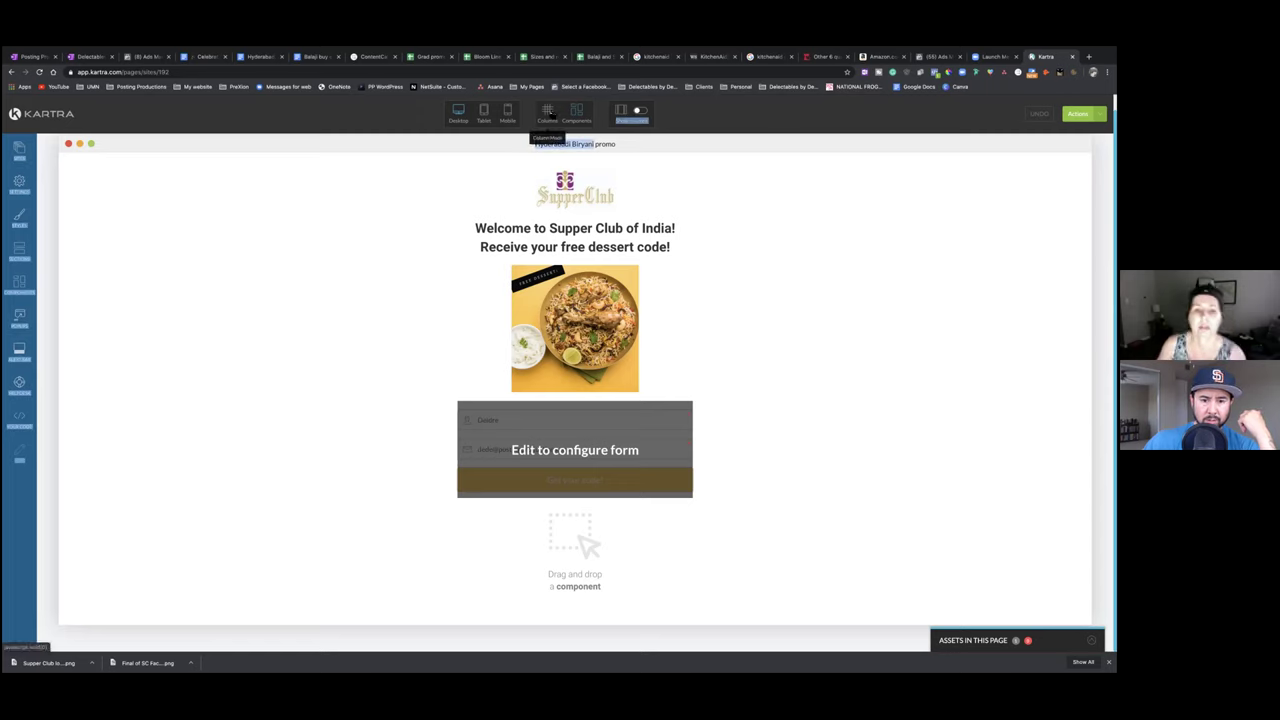
{"action": "left_click", "coordinate": [549, 113]}
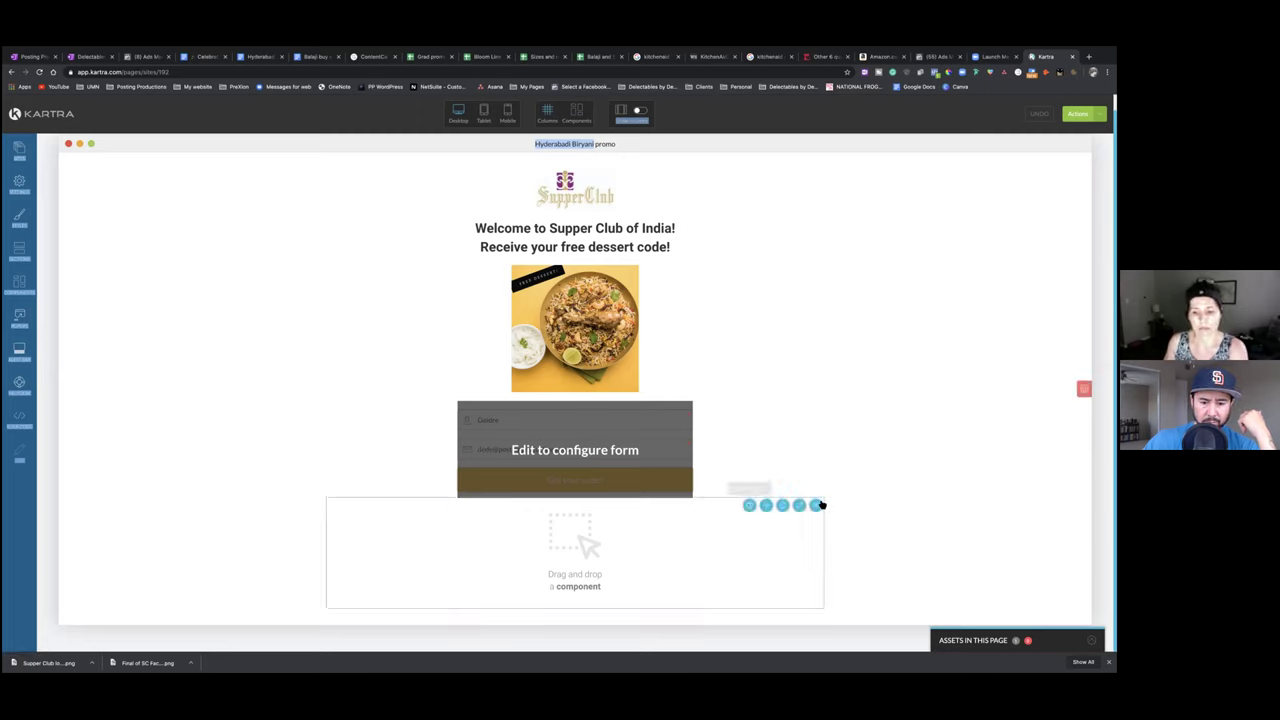
{"action": "left_click", "coordinate": [817, 505]}
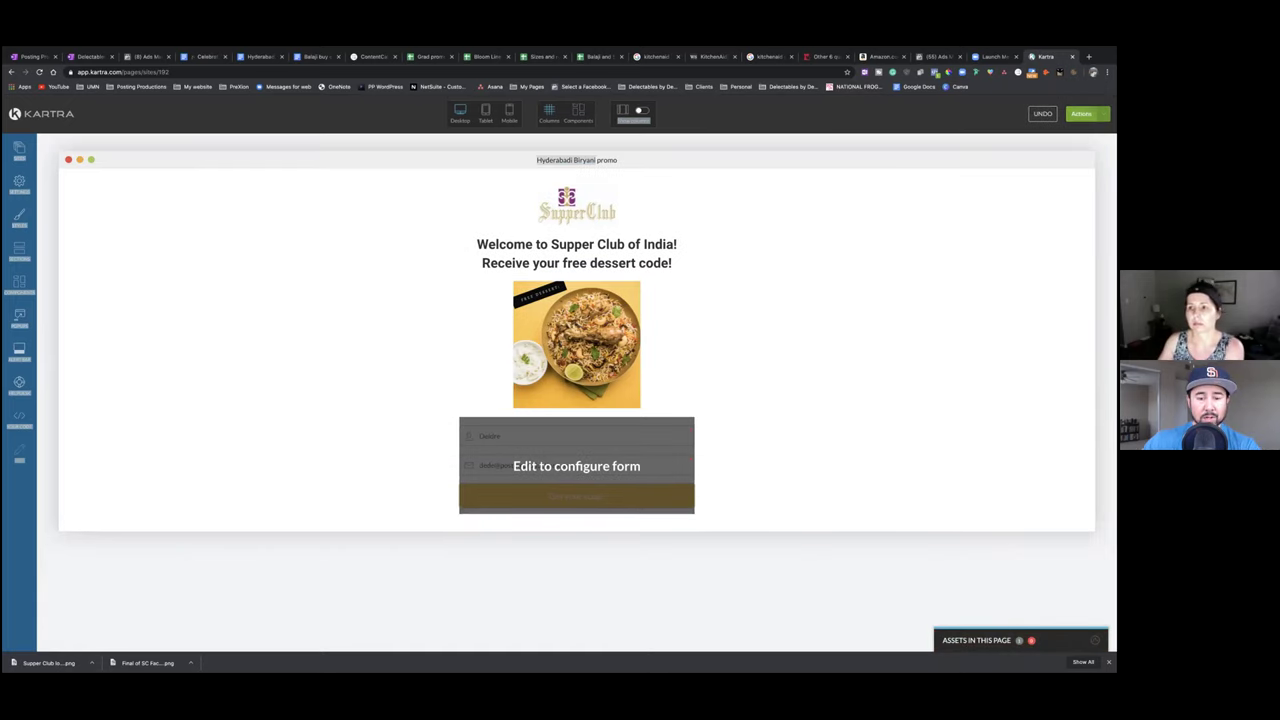
{"action": "left_click", "coordinate": [1081, 113]}
{"action": "left_click", "coordinate": [1049, 150]}
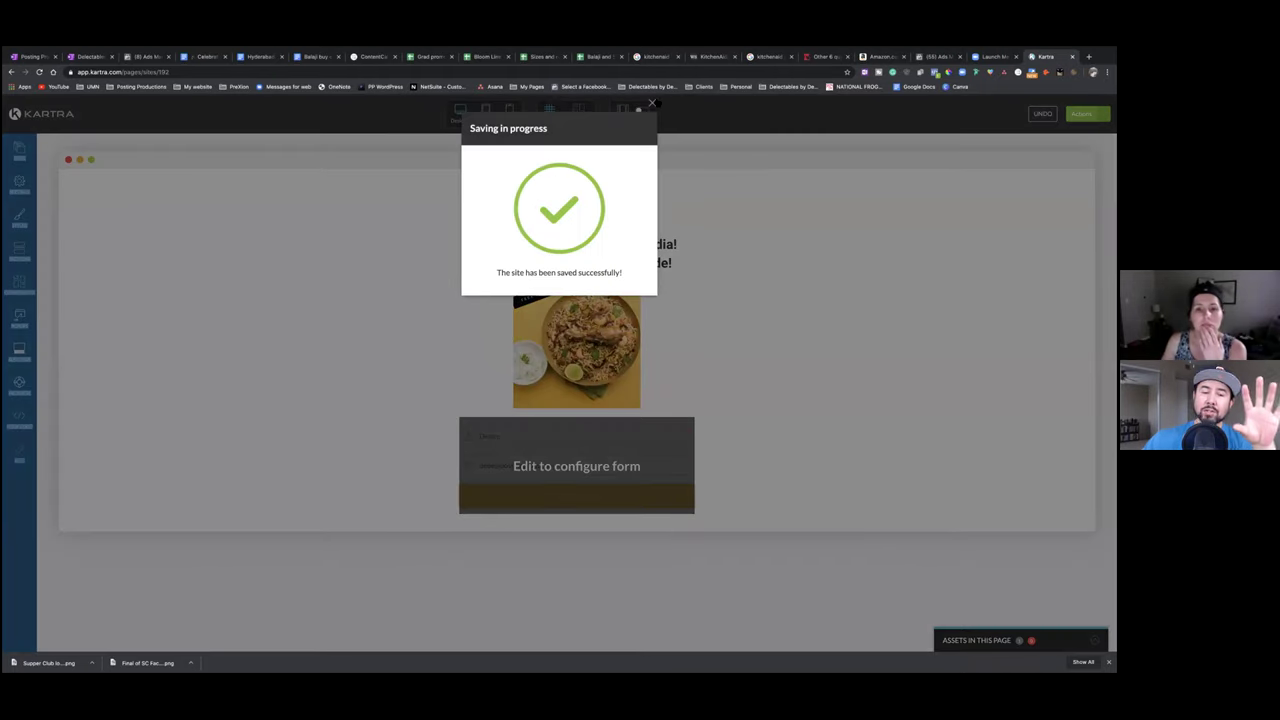
{"action": "left_click", "coordinate": [651, 103]}
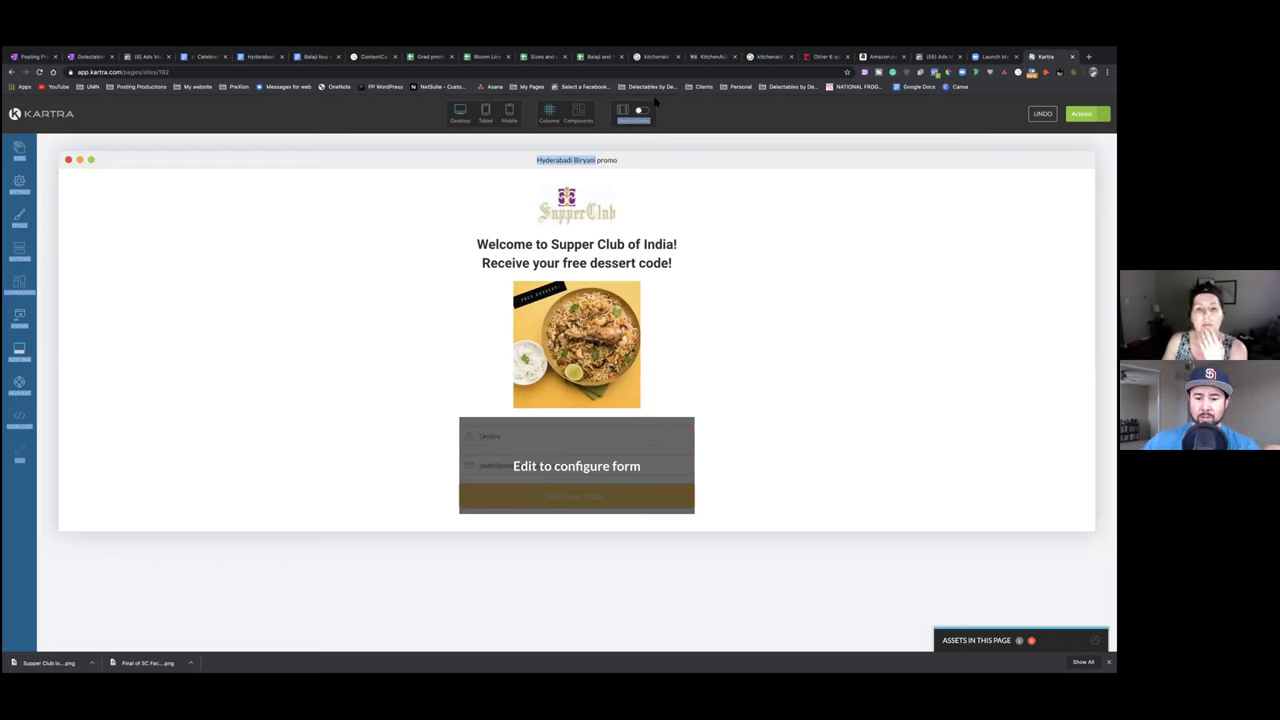
{"action": "left_click", "coordinate": [683, 124]}
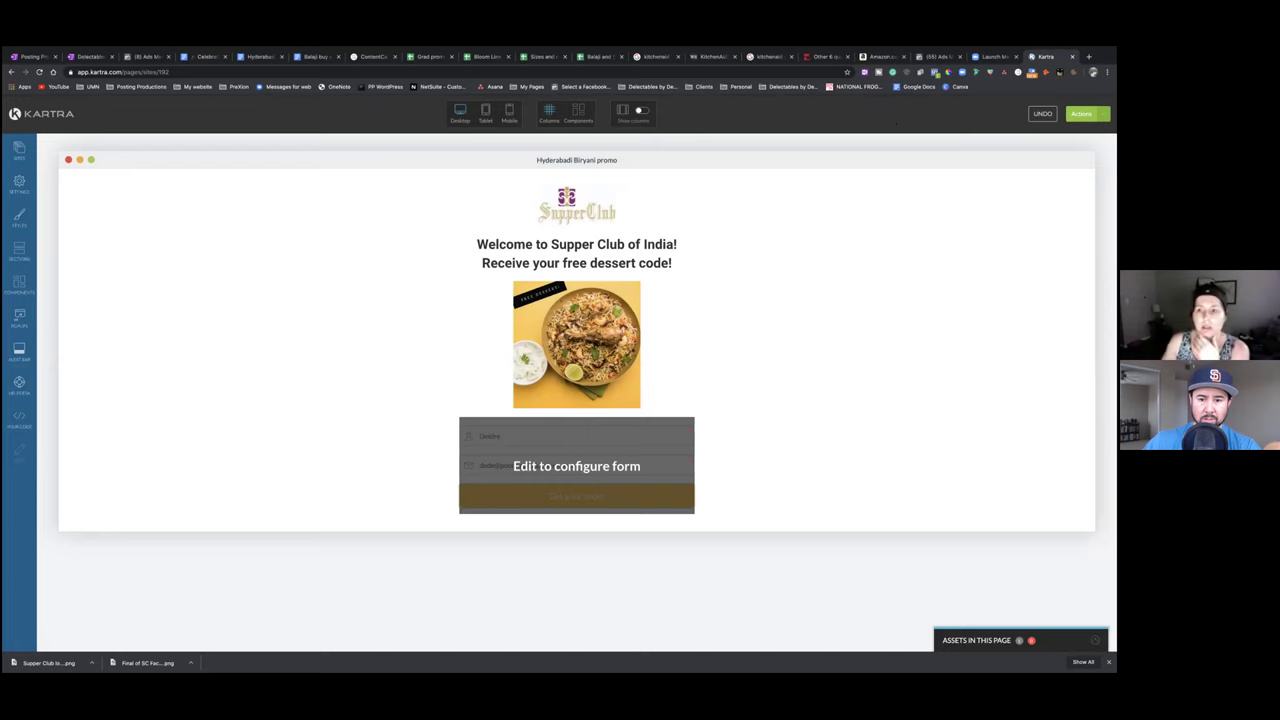
{"action": "left_click", "coordinate": [1081, 113]}
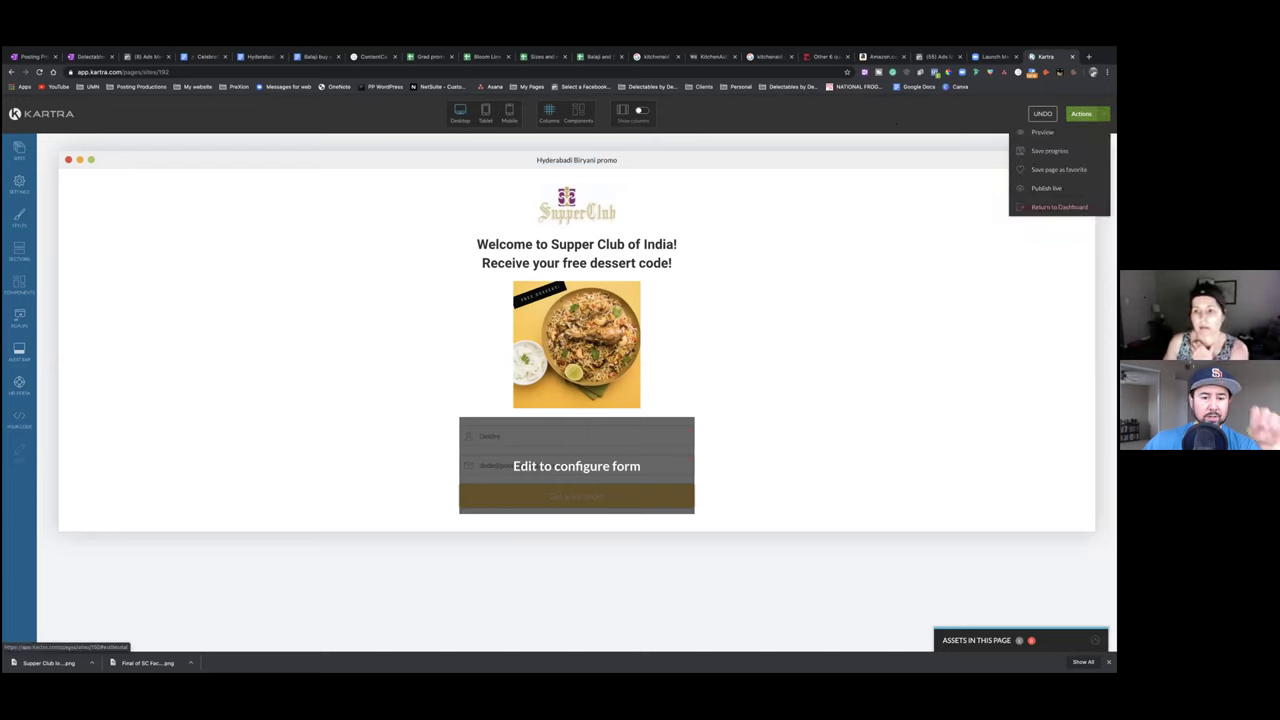
{"action": "left_click", "coordinate": [1059, 206]}
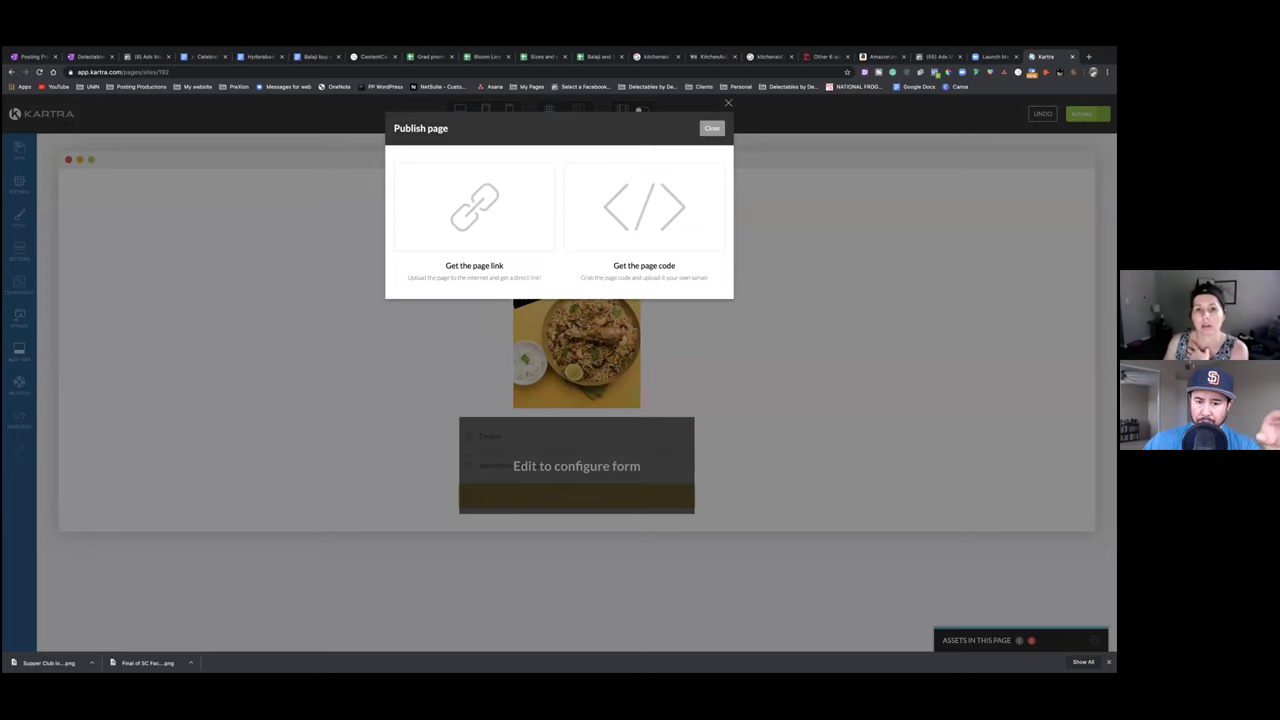
{"action": "left_click", "coordinate": [712, 128]}
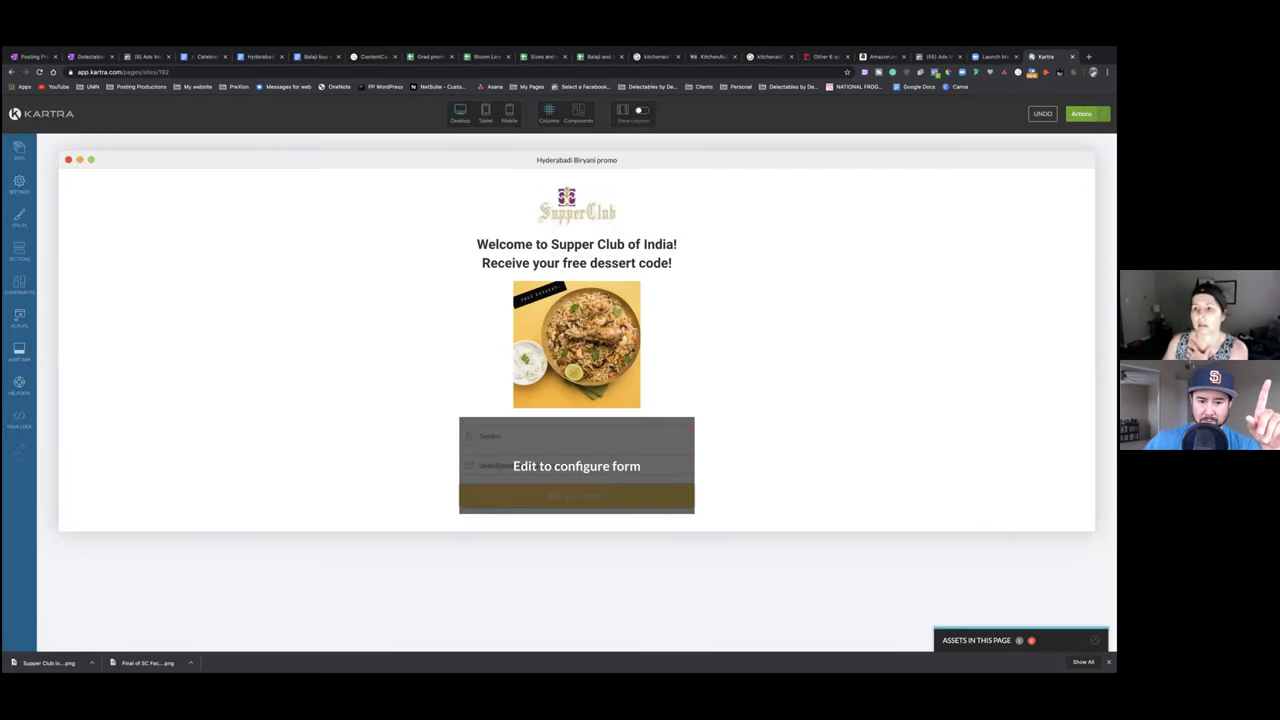
Exit the page editor and return to the pages dashboard
{"action": "left_click", "coordinate": [1081, 113]}
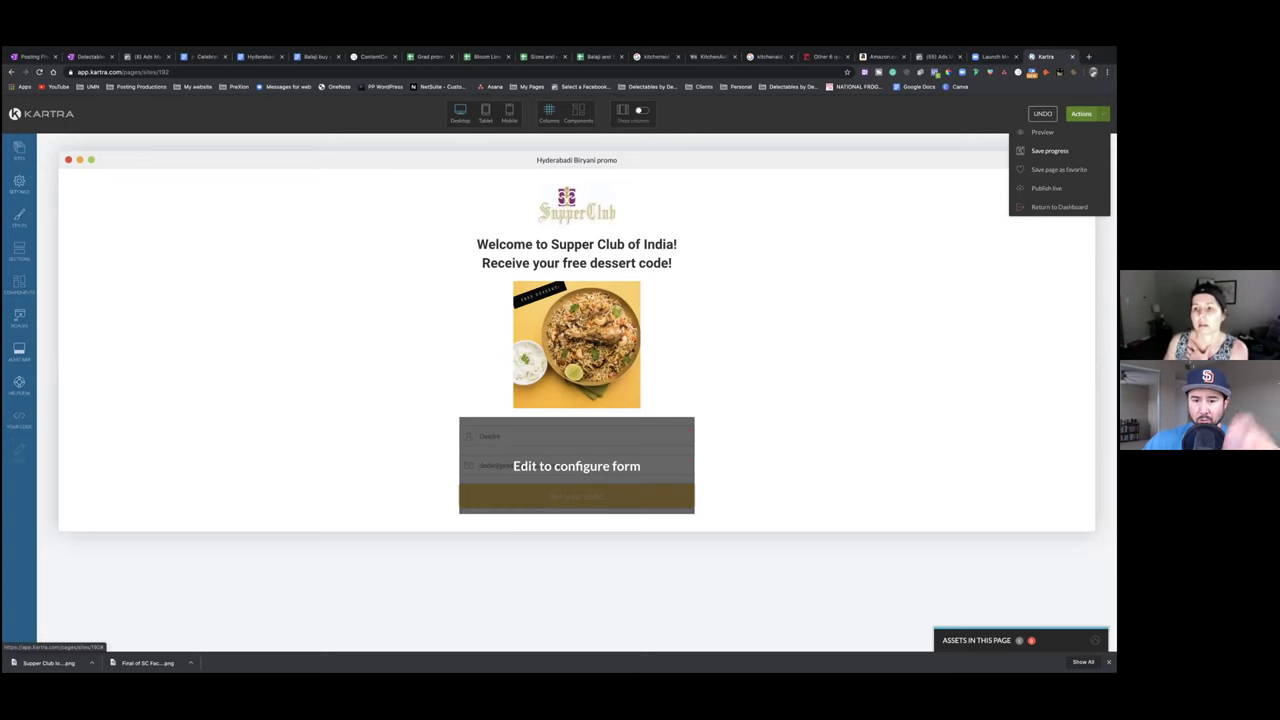
{"action": "left_click", "coordinate": [1059, 206]}
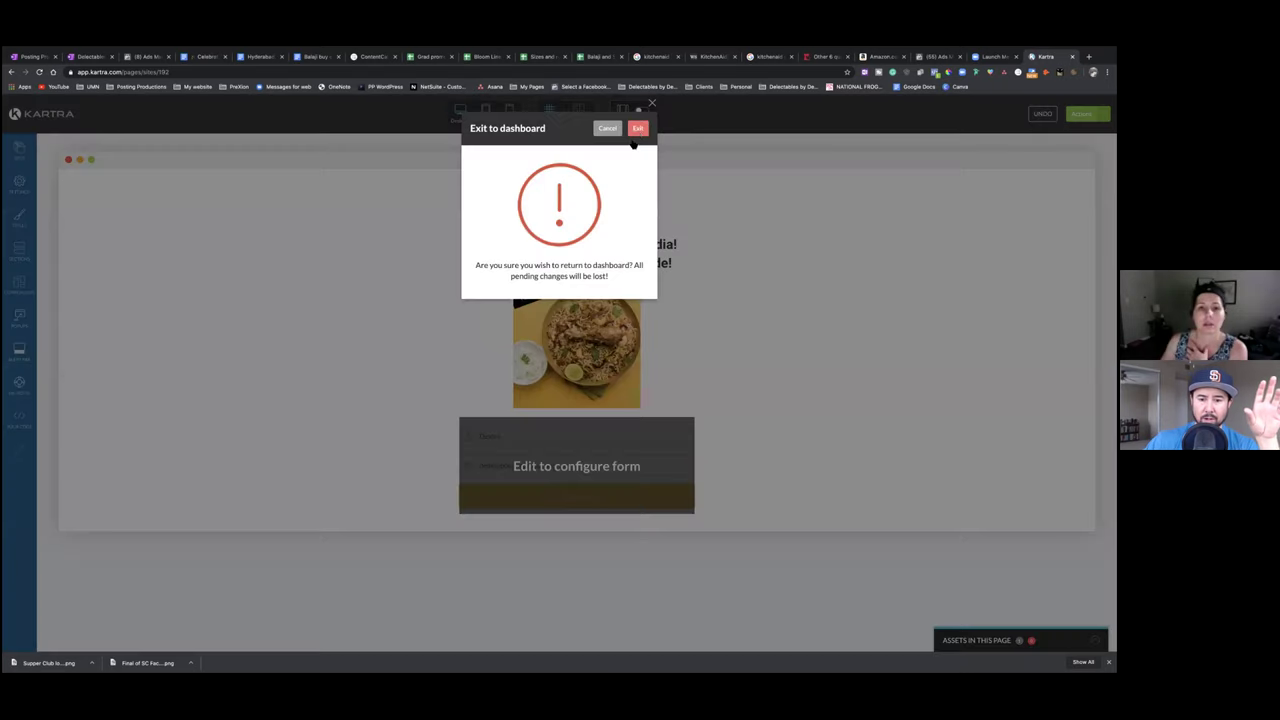
{"action": "left_click", "coordinate": [639, 129]}
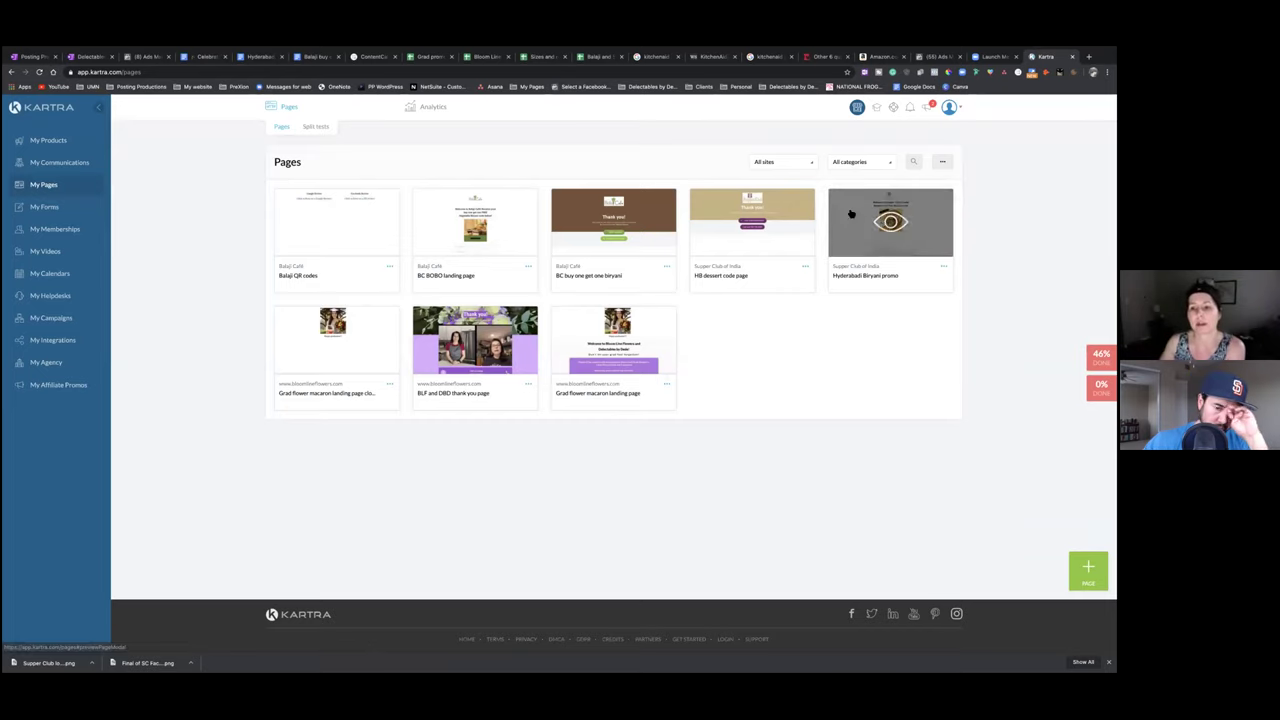
Preview the "Hyderabadi Biryani promo" page, close the preview, and select the page's direct link in its publishing options
{"action": "left_click", "coordinate": [889, 222]}
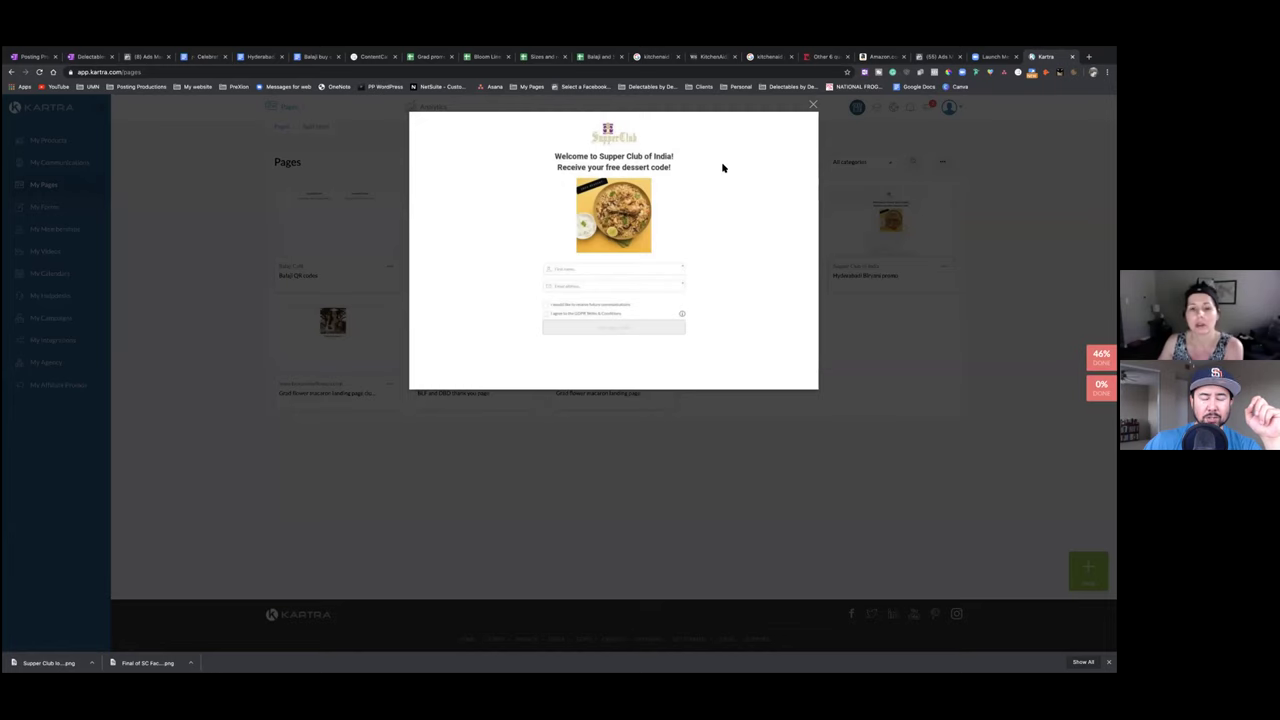
{"action": "left_click", "coordinate": [813, 104]}
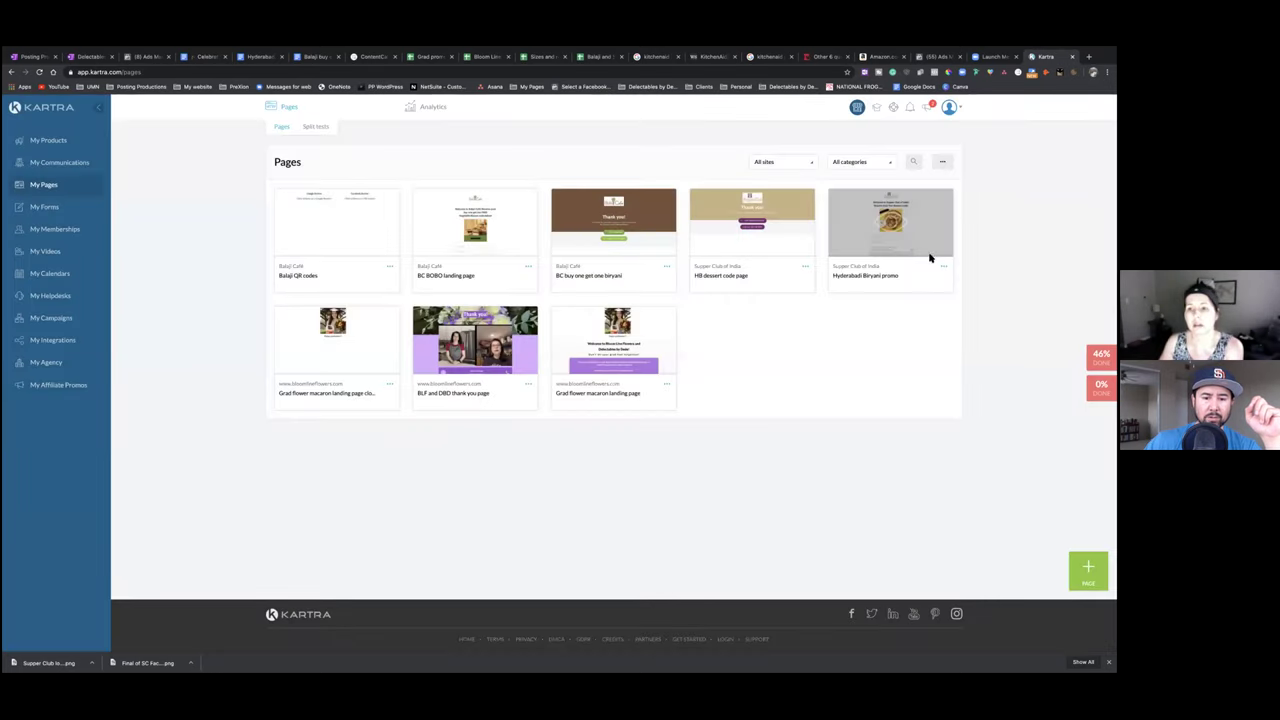
{"action": "left_click", "coordinate": [945, 268]}
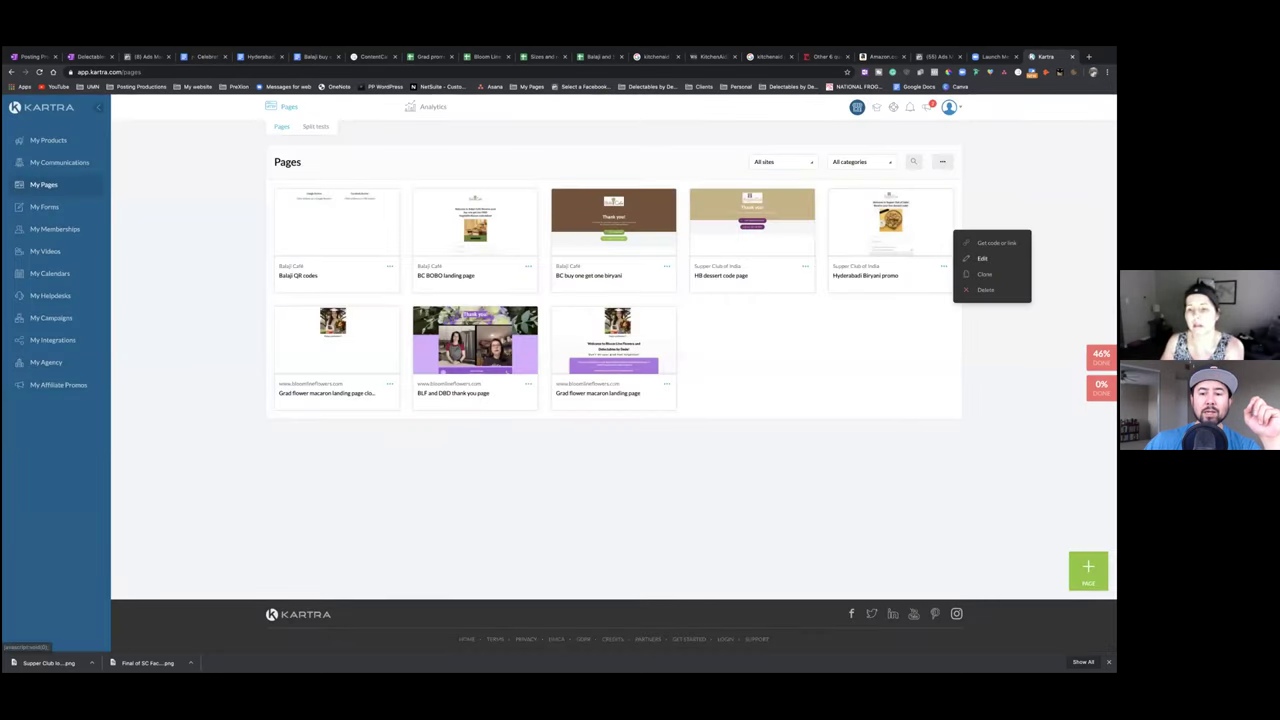
{"action": "left_click", "coordinate": [996, 242]}
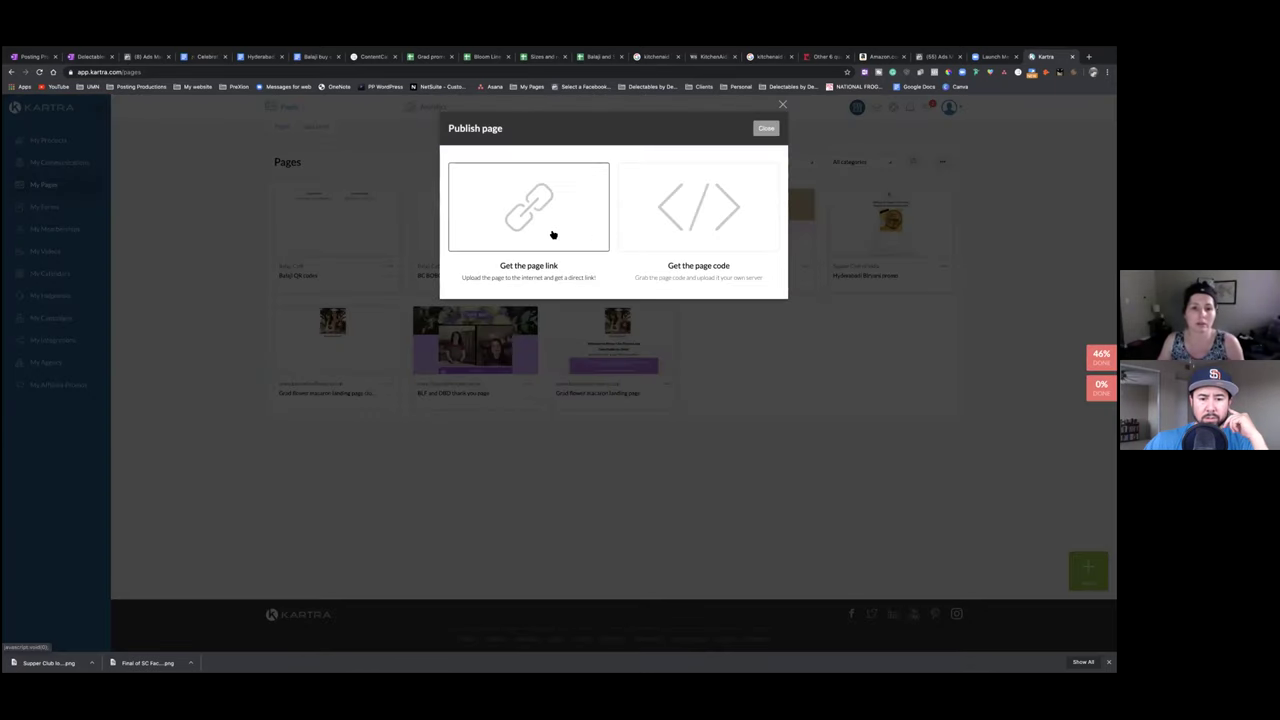
{"action": "left_click", "coordinate": [556, 252]}
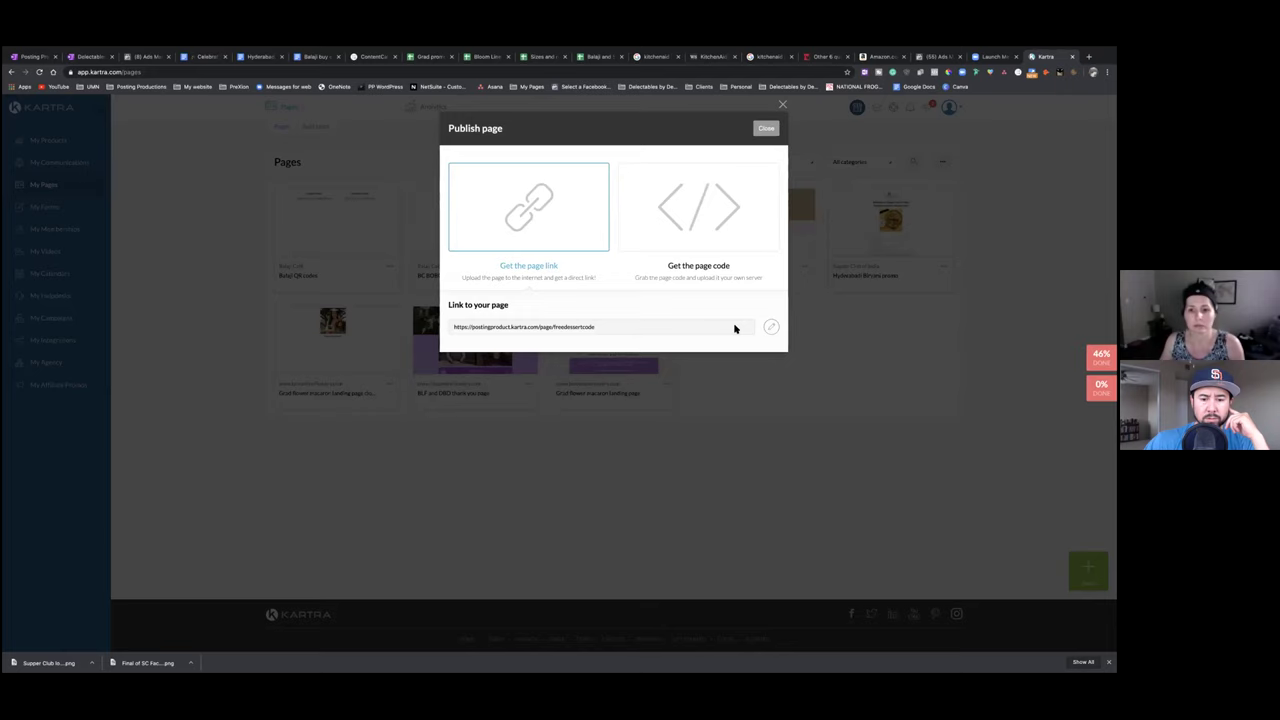
{"action": "left_click", "coordinate": [734, 328]}
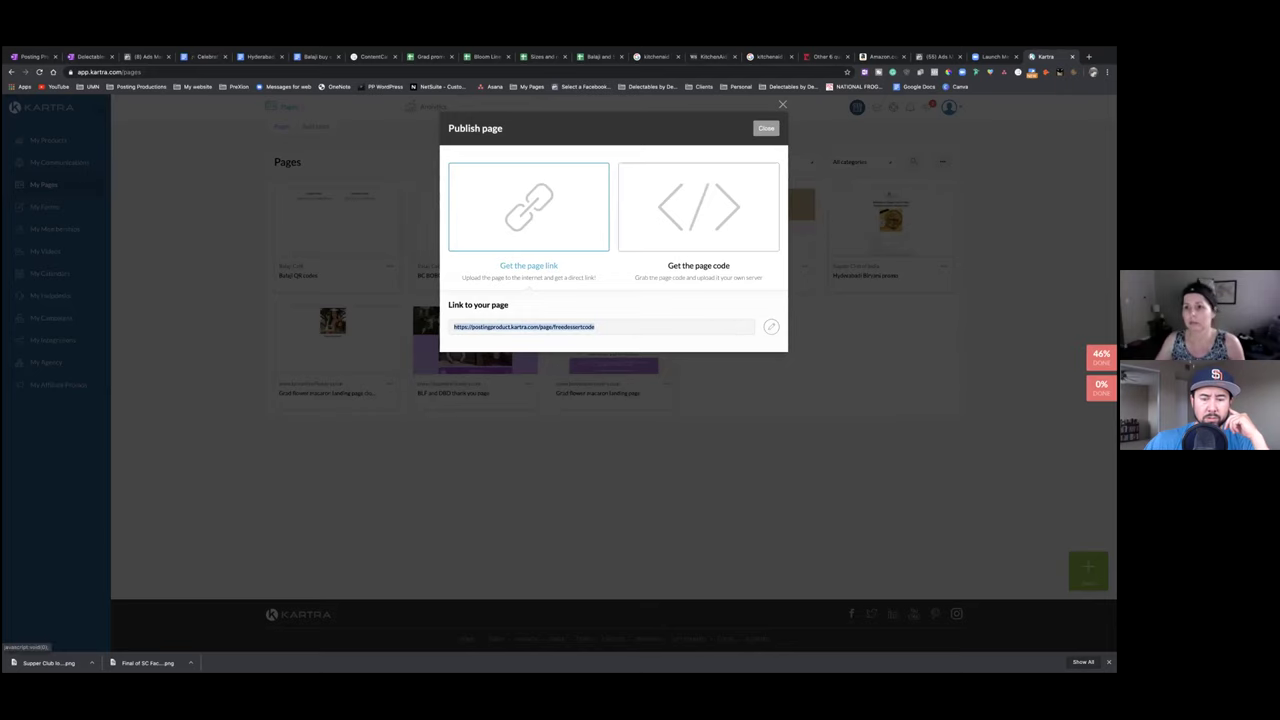
Copy the page link, load it in a new browser tab to check the live page, and close the tab and the publishing options
{"action": "key", "text": "ctrl+c"}
{"action": "key", "text": "ctrl+t"}
{"action": "key", "text": "ctrl+v"}
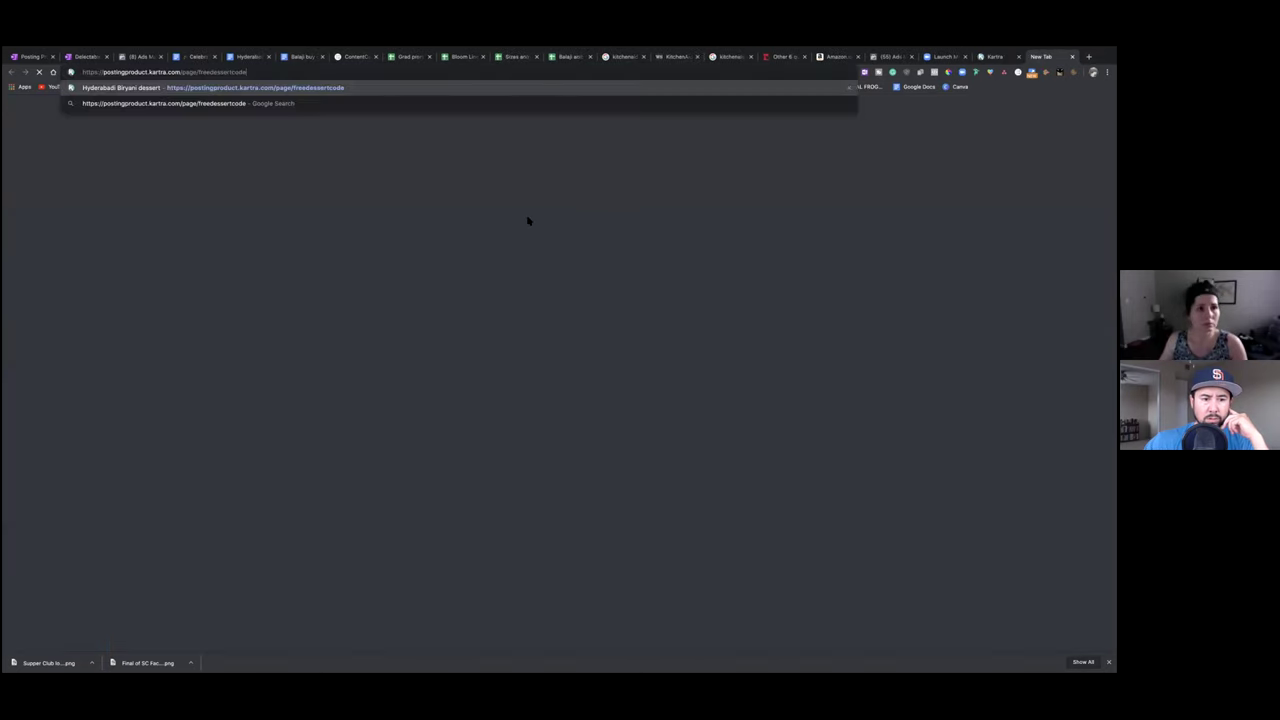
{"action": "key", "text": "Return"}
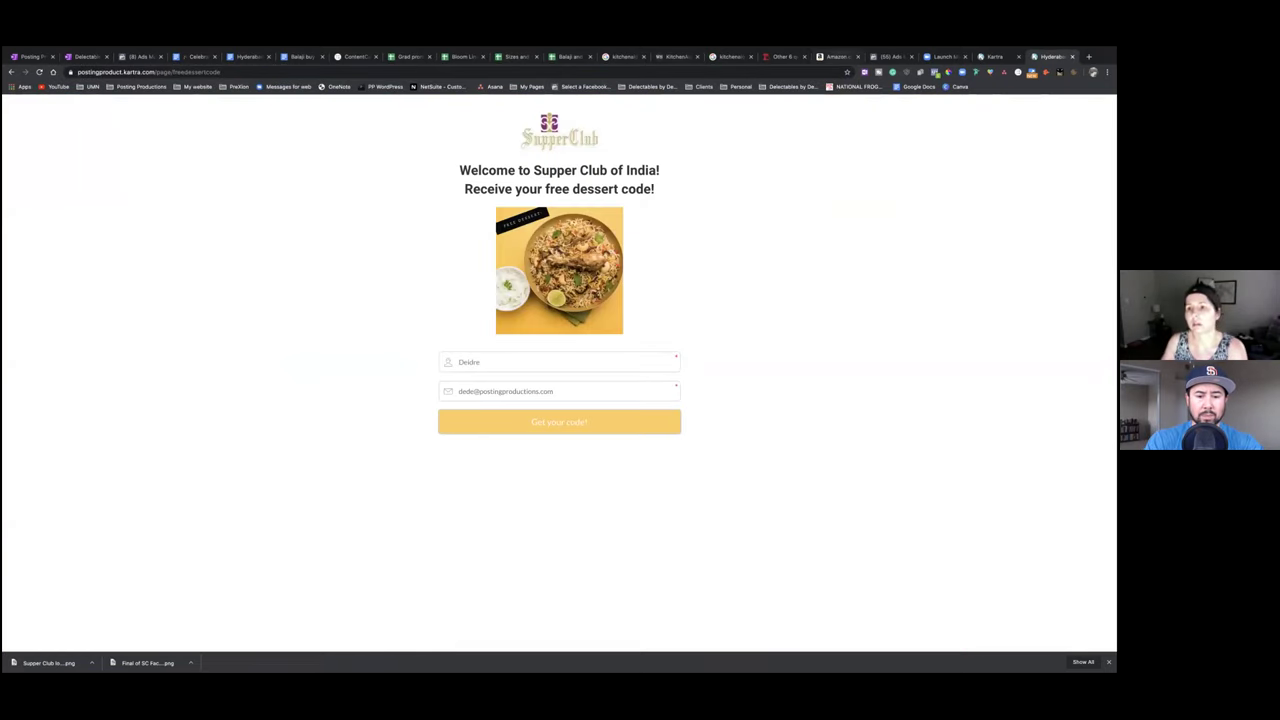
{"action": "key", "text": "super+w"}
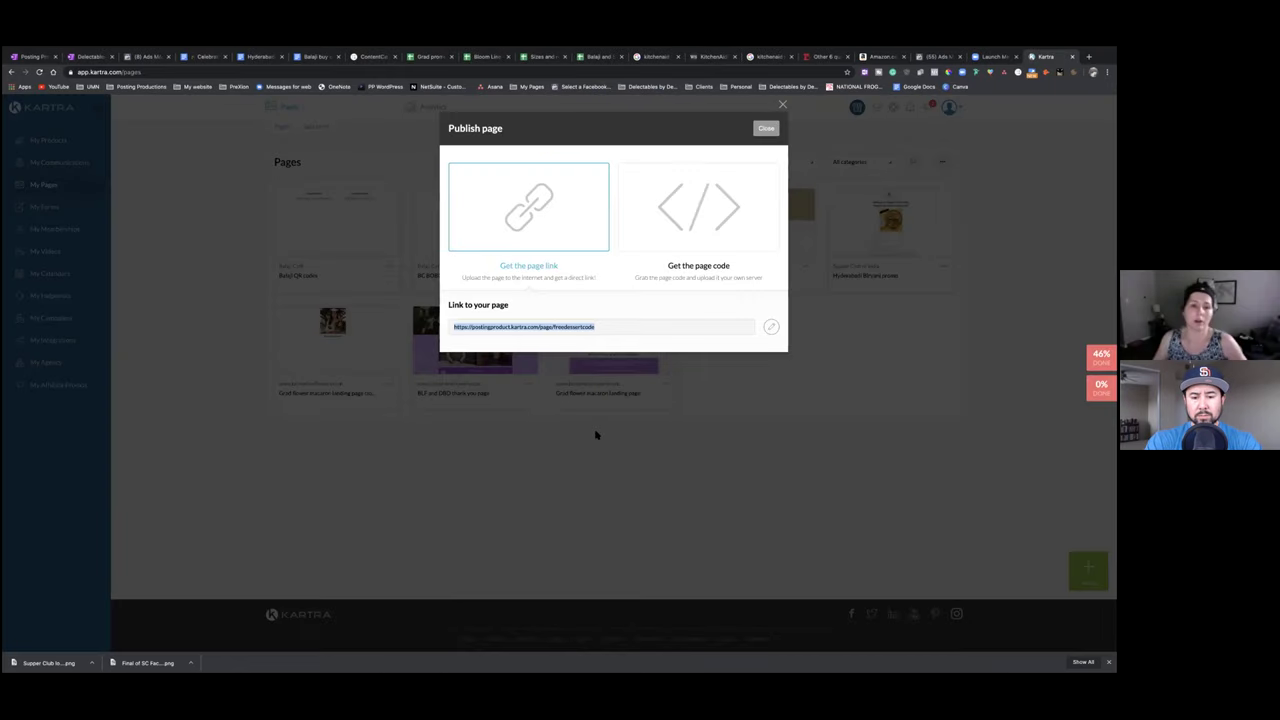
{"action": "left_click", "coordinate": [766, 128]}
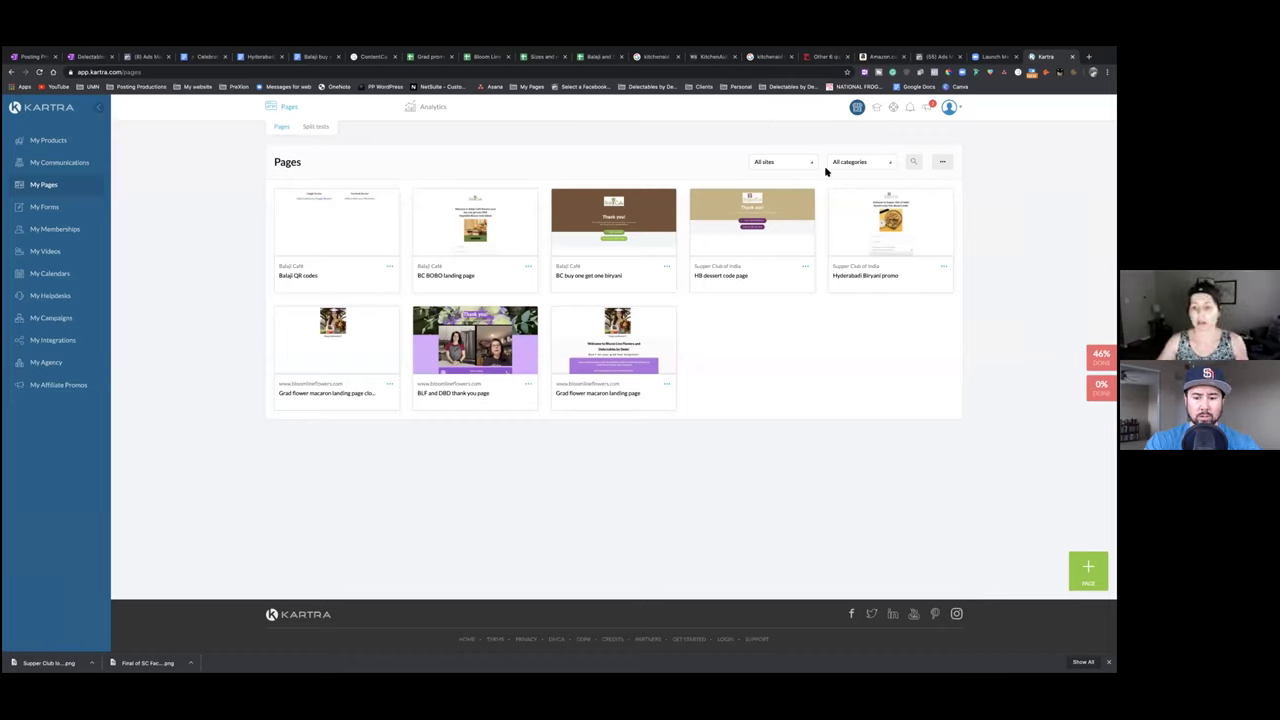
Look through the Legal Pages templates offered for a new page, and leave the template picker without creating one
{"action": "left_click", "coordinate": [1088, 568]}
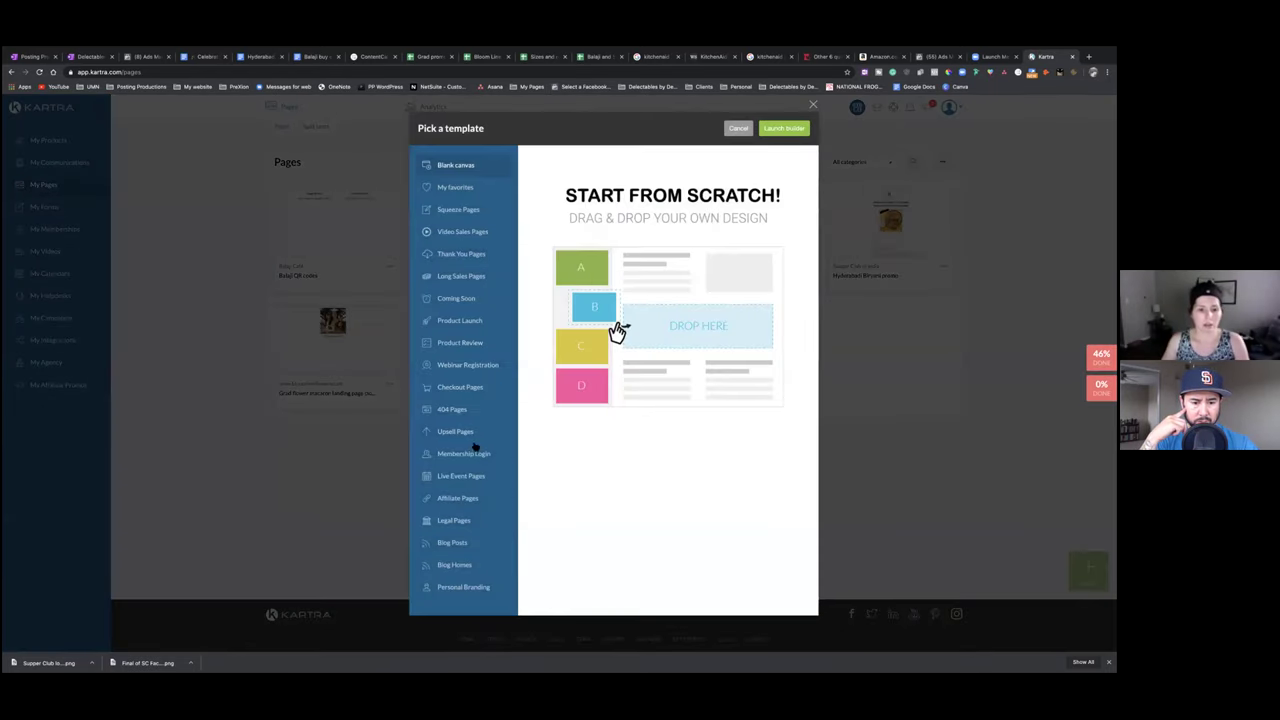
{"action": "left_click", "coordinate": [452, 521]}
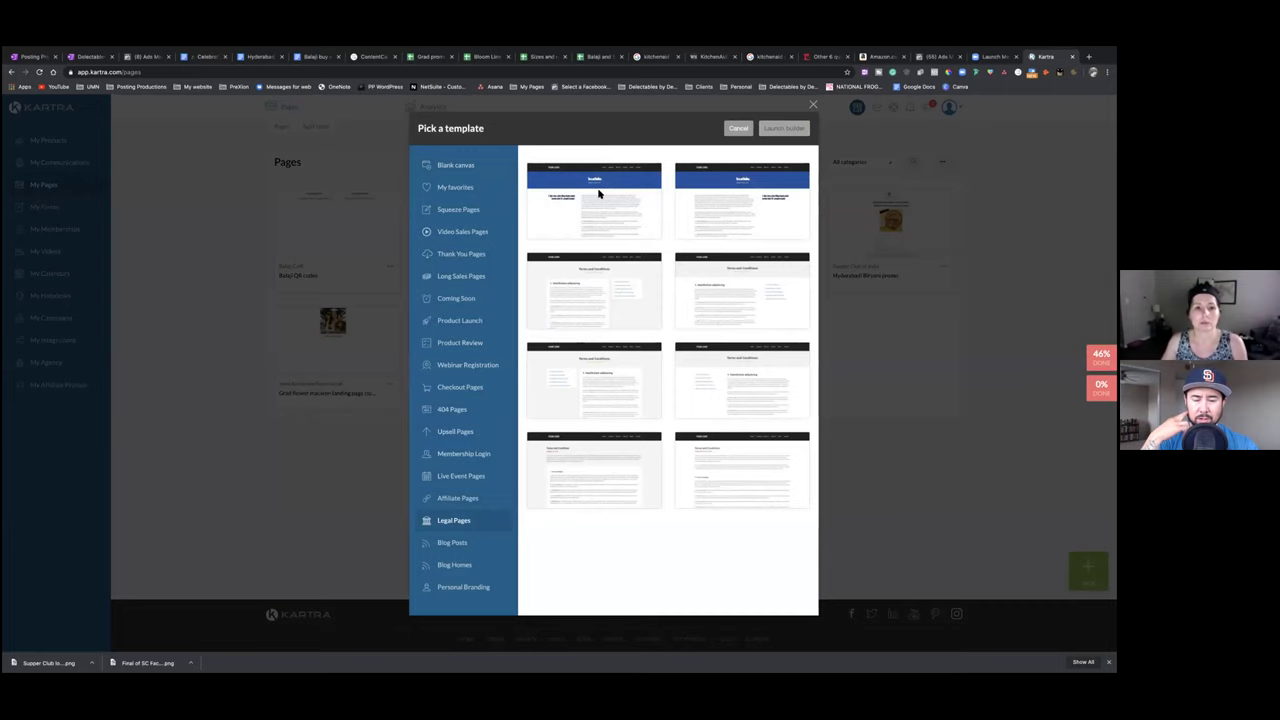
{"action": "mouse_move", "coordinate": [710, 50]}
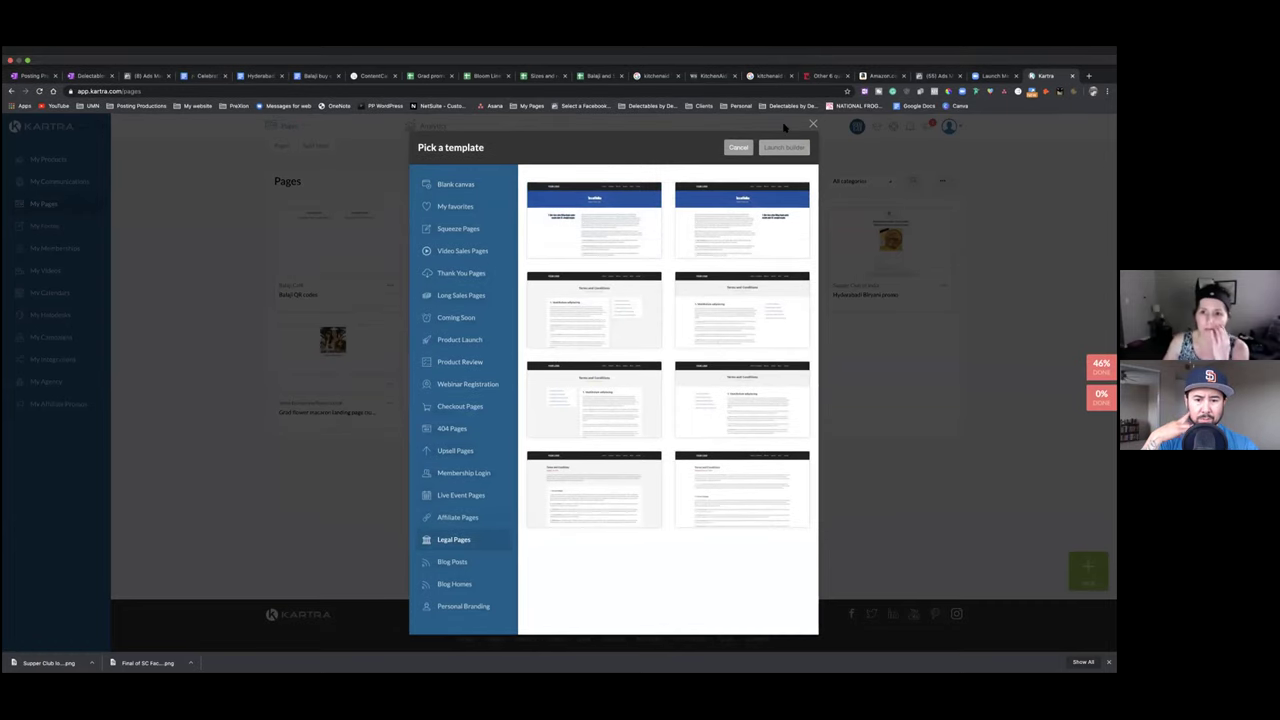
{"action": "left_click", "coordinate": [812, 105]}
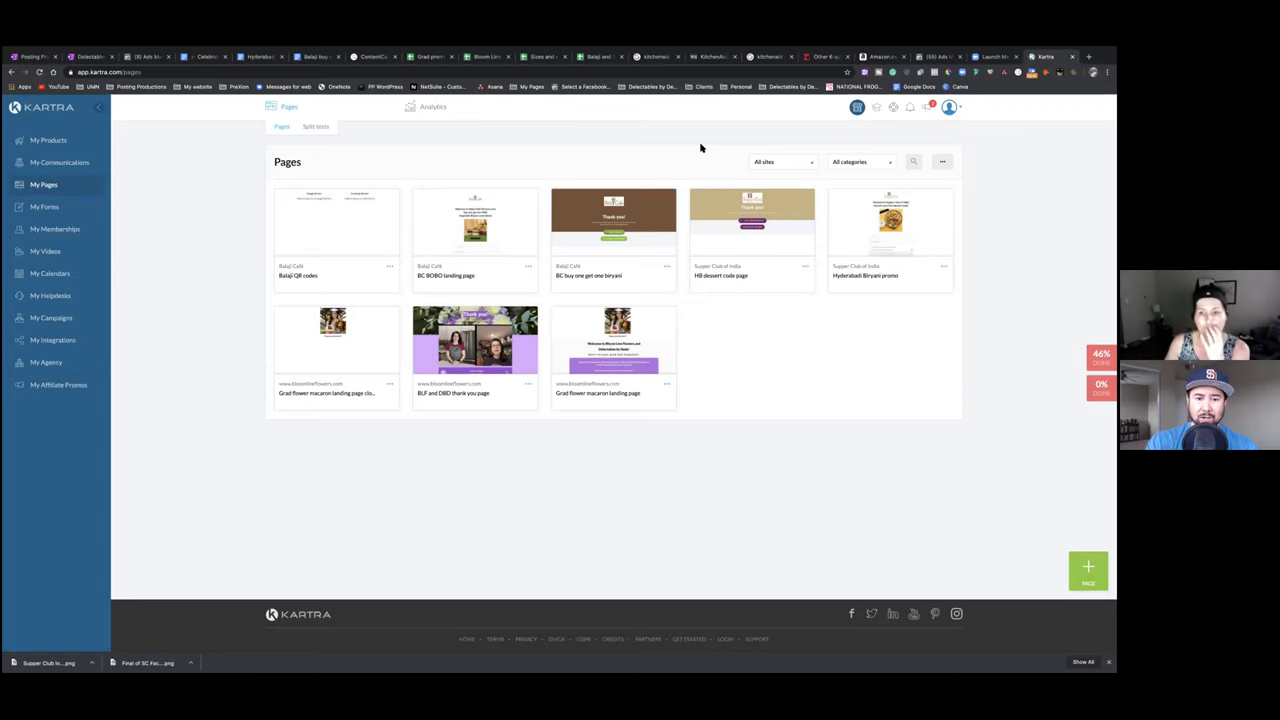
Filter the pages list to the Balaji Café site and the Balaji Café category
{"action": "left_click", "coordinate": [885, 161]}
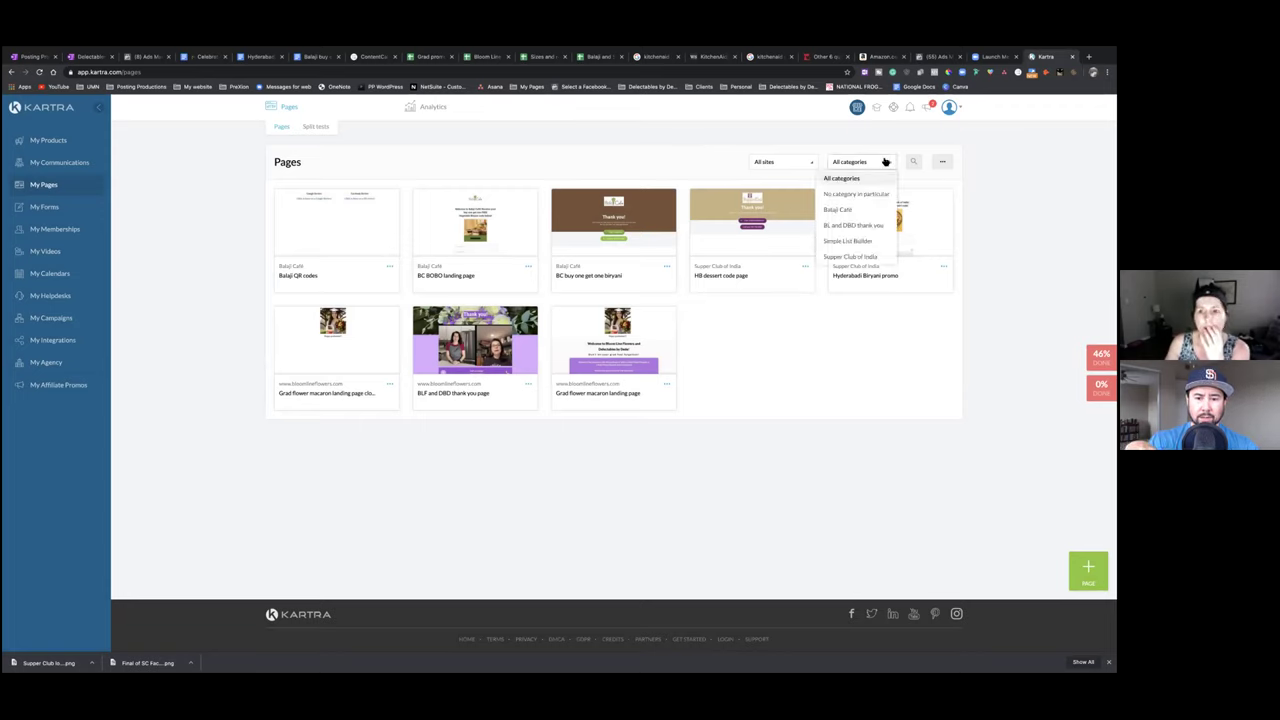
{"action": "left_click", "coordinate": [804, 163]}
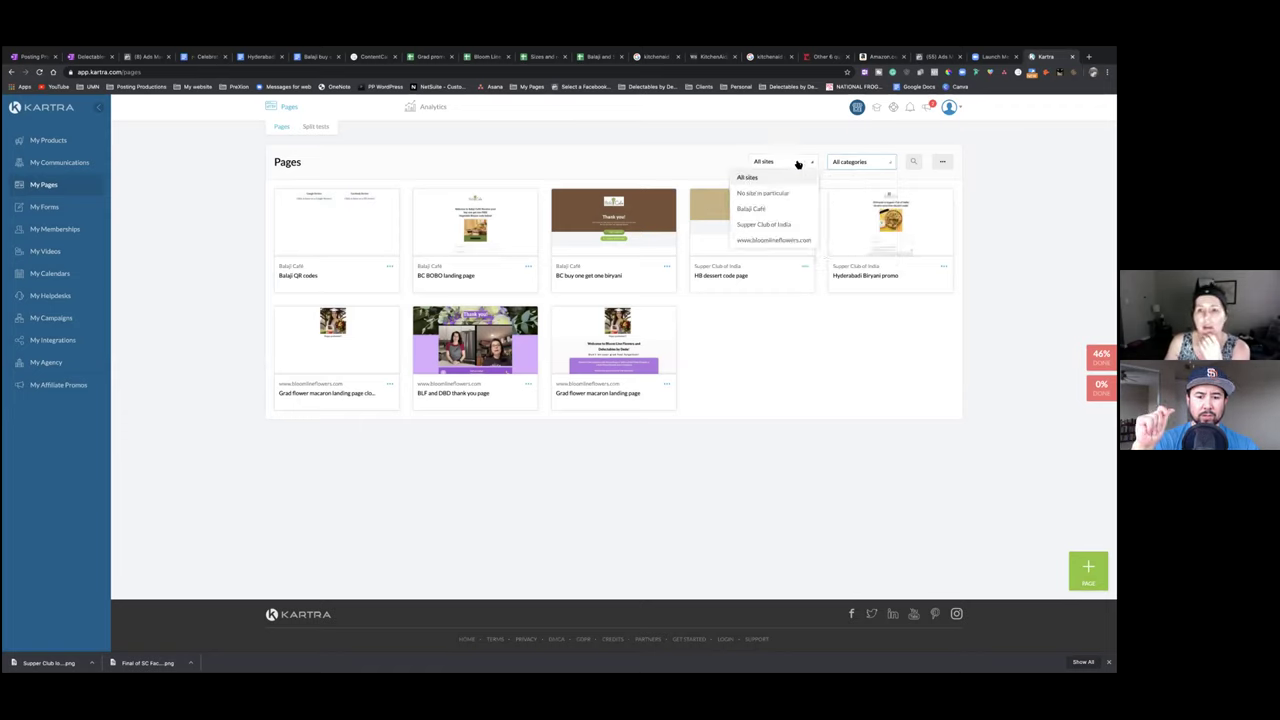
{"action": "left_click", "coordinate": [757, 210]}
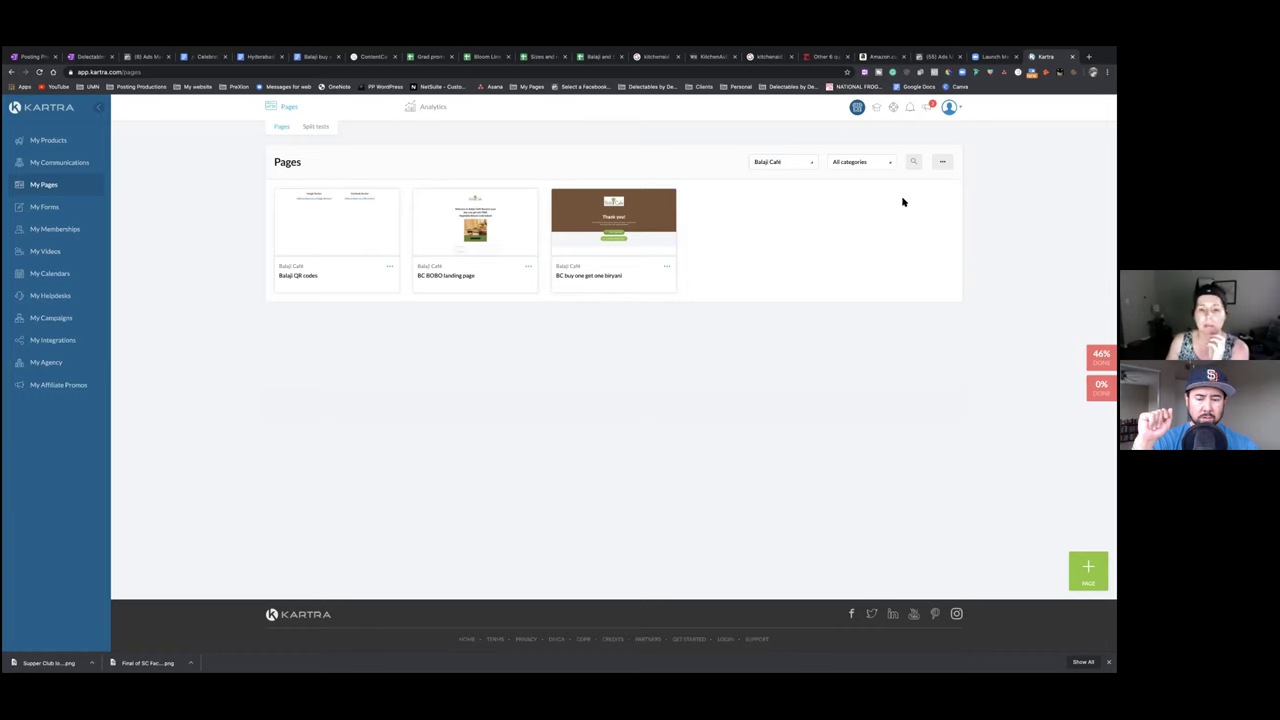
{"action": "left_click", "coordinate": [806, 162]}
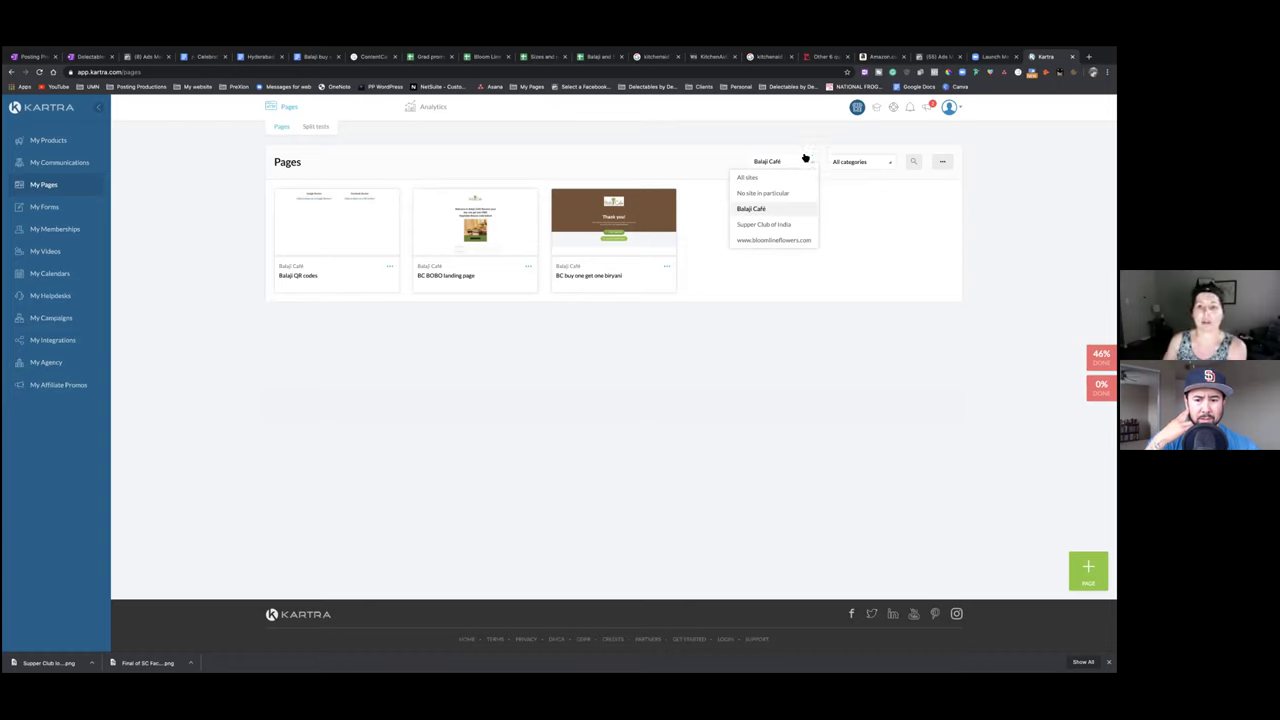
{"action": "left_click", "coordinate": [886, 166]}
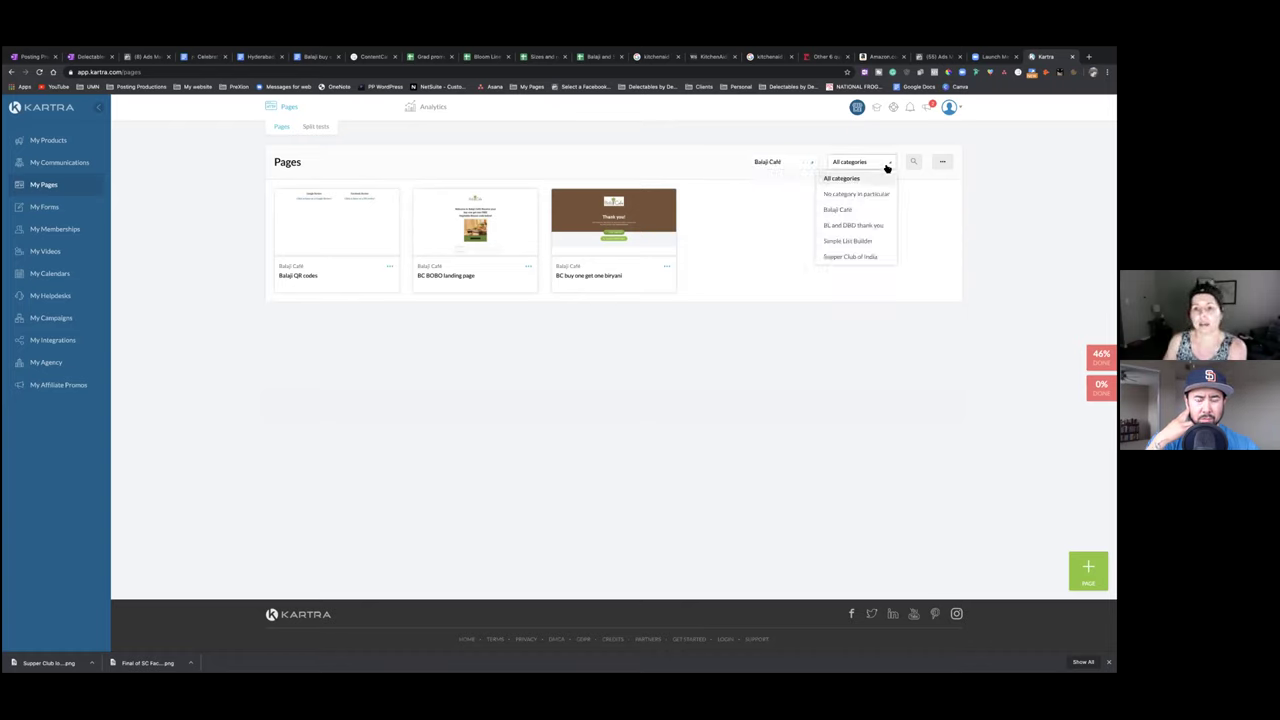
{"action": "left_click", "coordinate": [843, 211]}
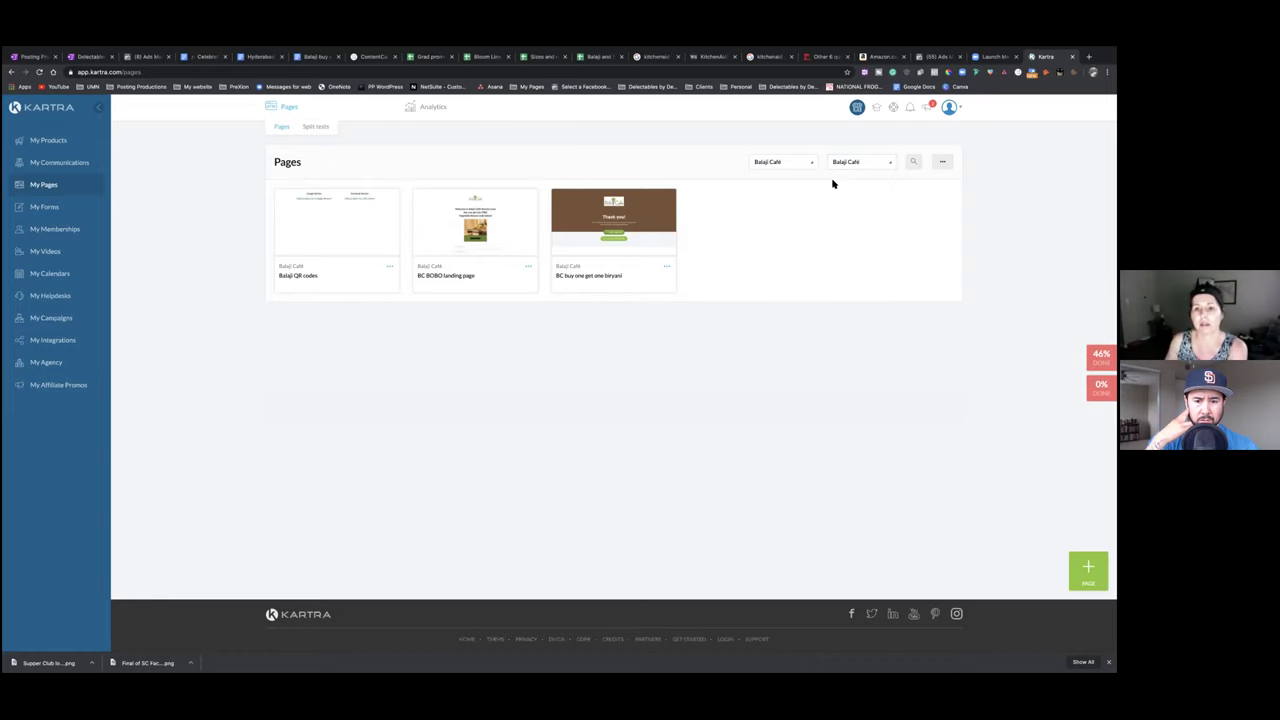
Compare the Balaji Café category across all sites, and set the site filter back to Balaji Café
{"action": "left_click", "coordinate": [811, 161]}
{"action": "left_click", "coordinate": [786, 175]}
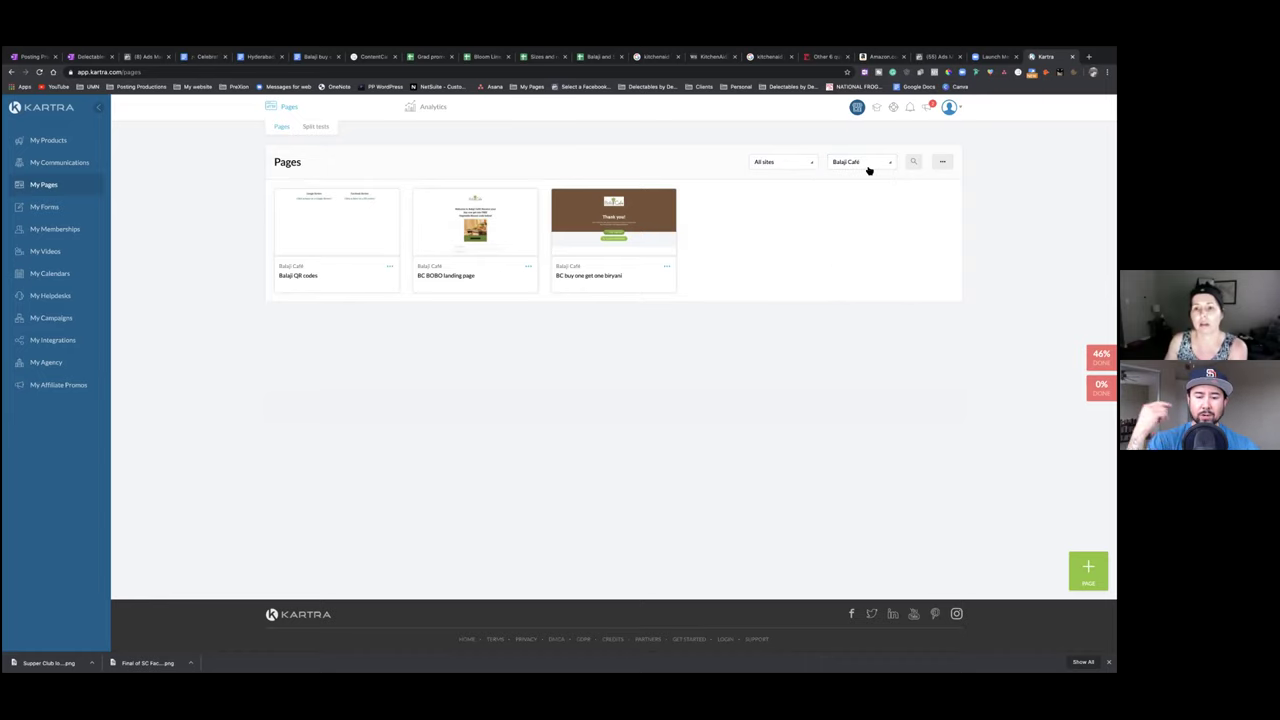
{"action": "left_click", "coordinate": [869, 170]}
{"action": "left_click", "coordinate": [850, 210]}
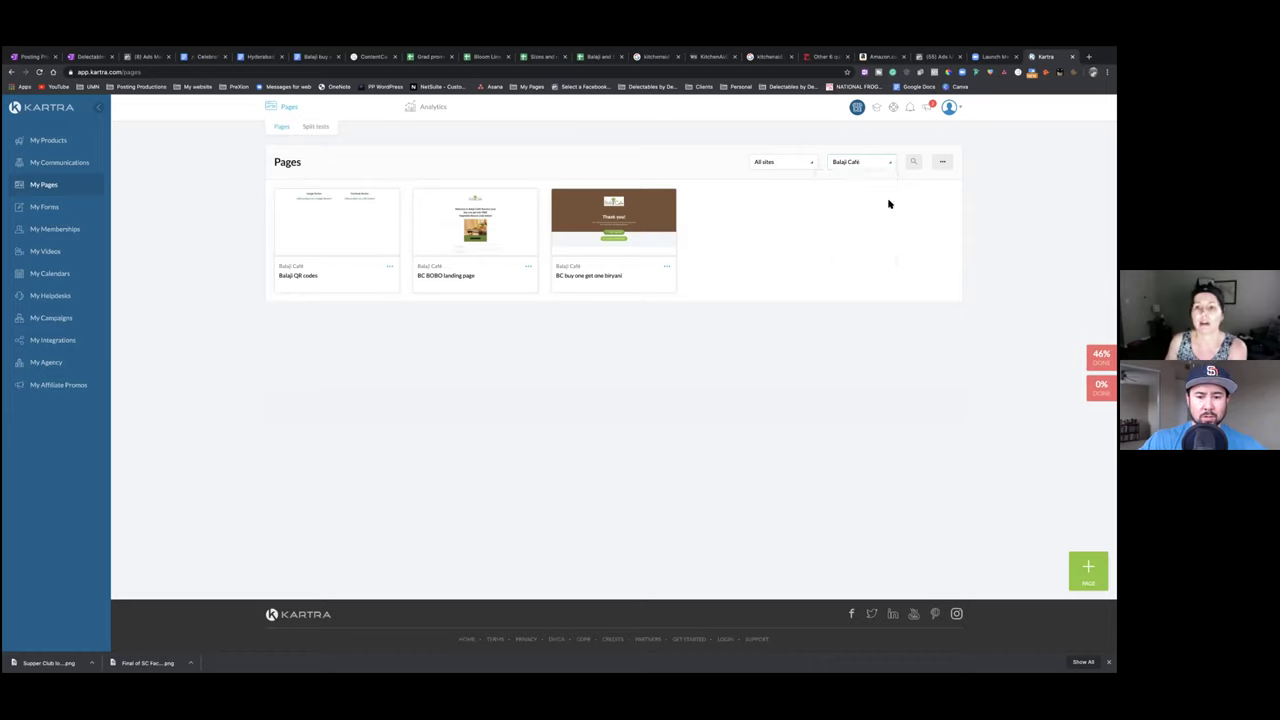
{"action": "left_click", "coordinate": [806, 162]}
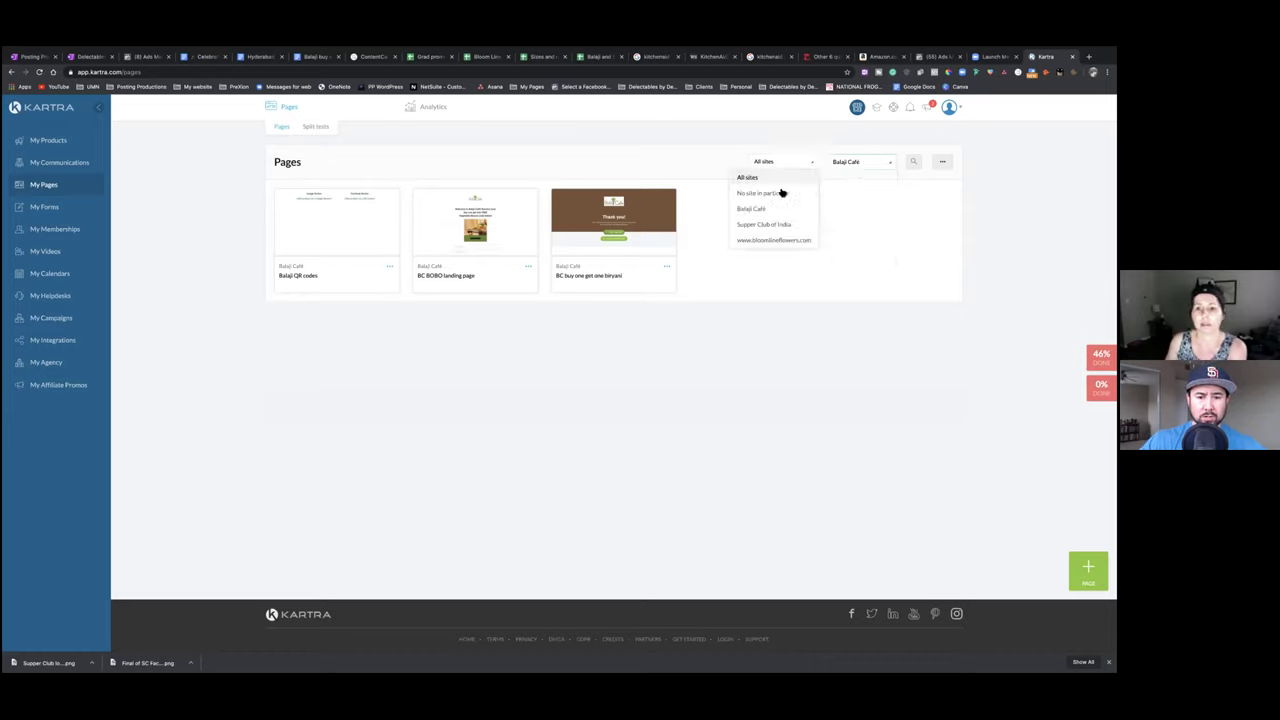
{"action": "left_click", "coordinate": [763, 209]}
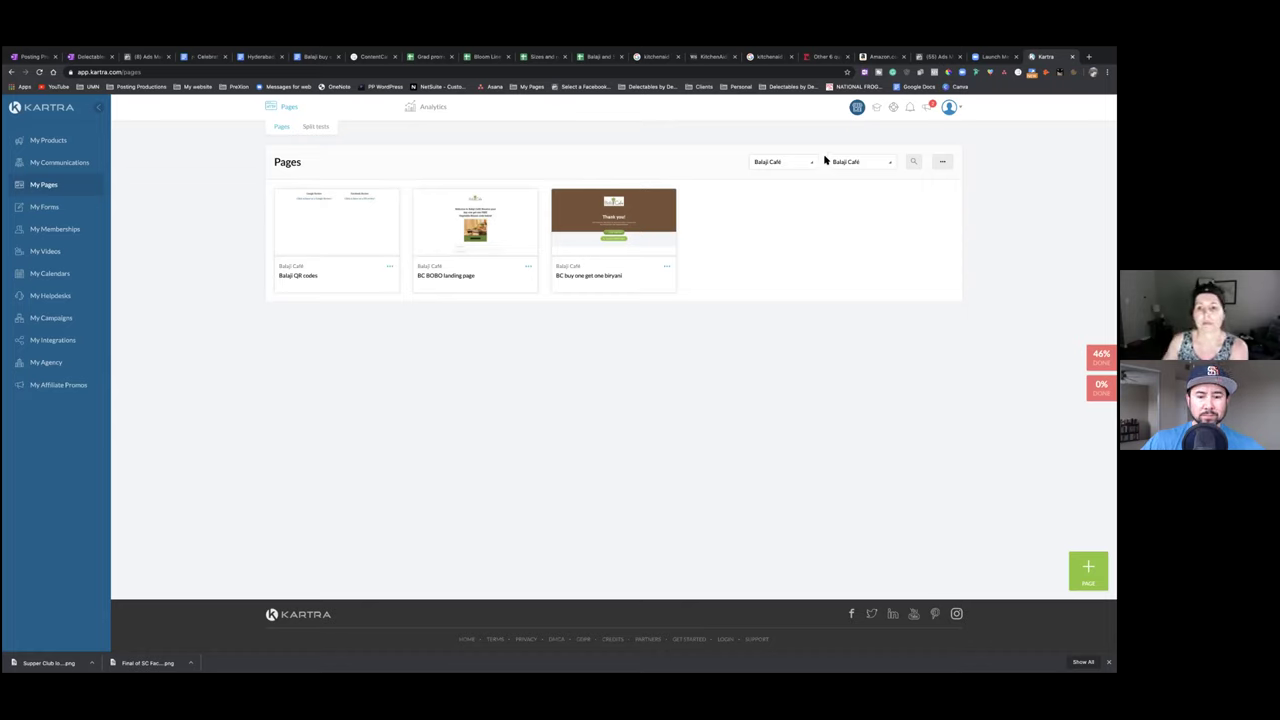
Show the advanced filters, inspect the "BC buy one get one biryani" page's settings and the category manager, and close both without changes
{"action": "left_click", "coordinate": [943, 163]}
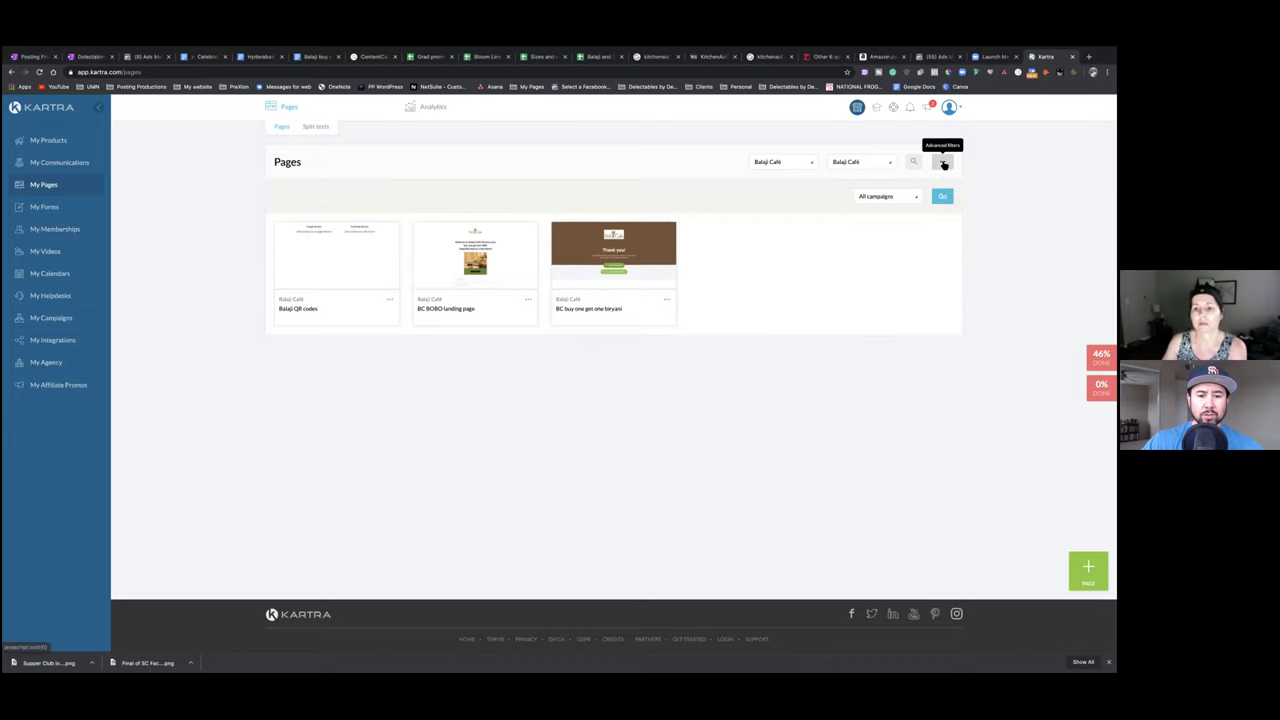
{"action": "left_click", "coordinate": [666, 300]}
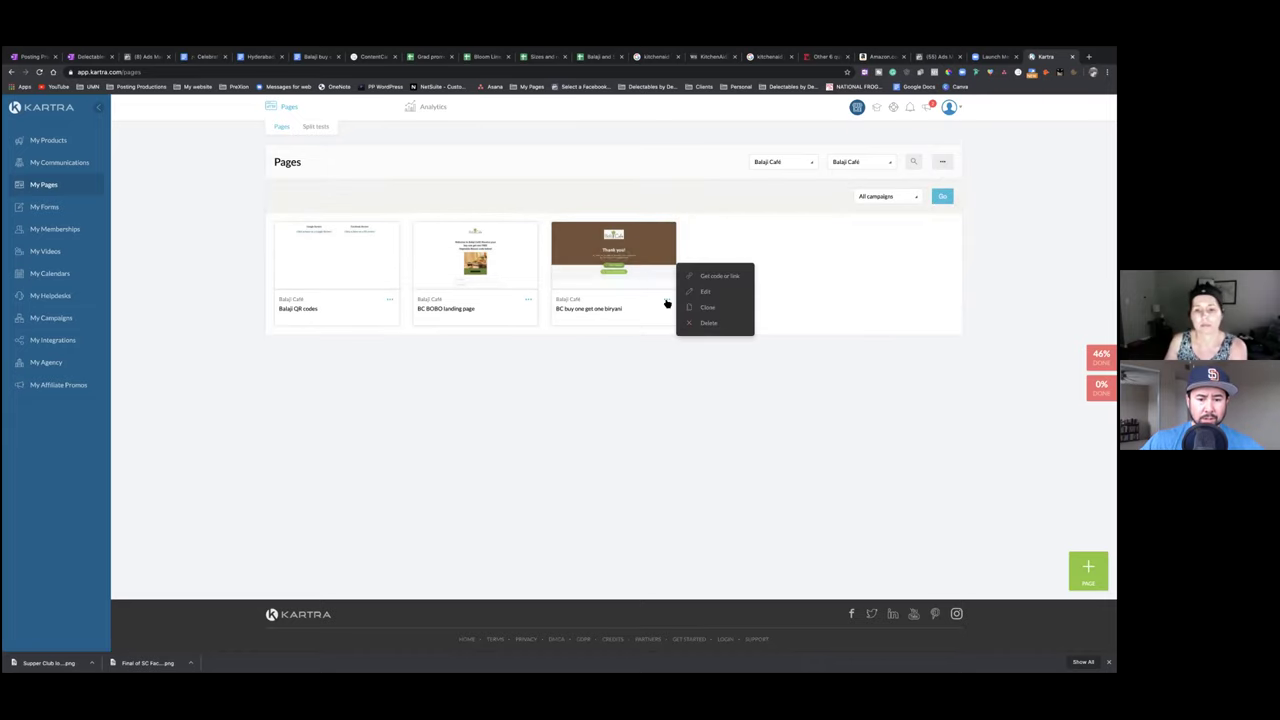
{"action": "left_click", "coordinate": [677, 292]}
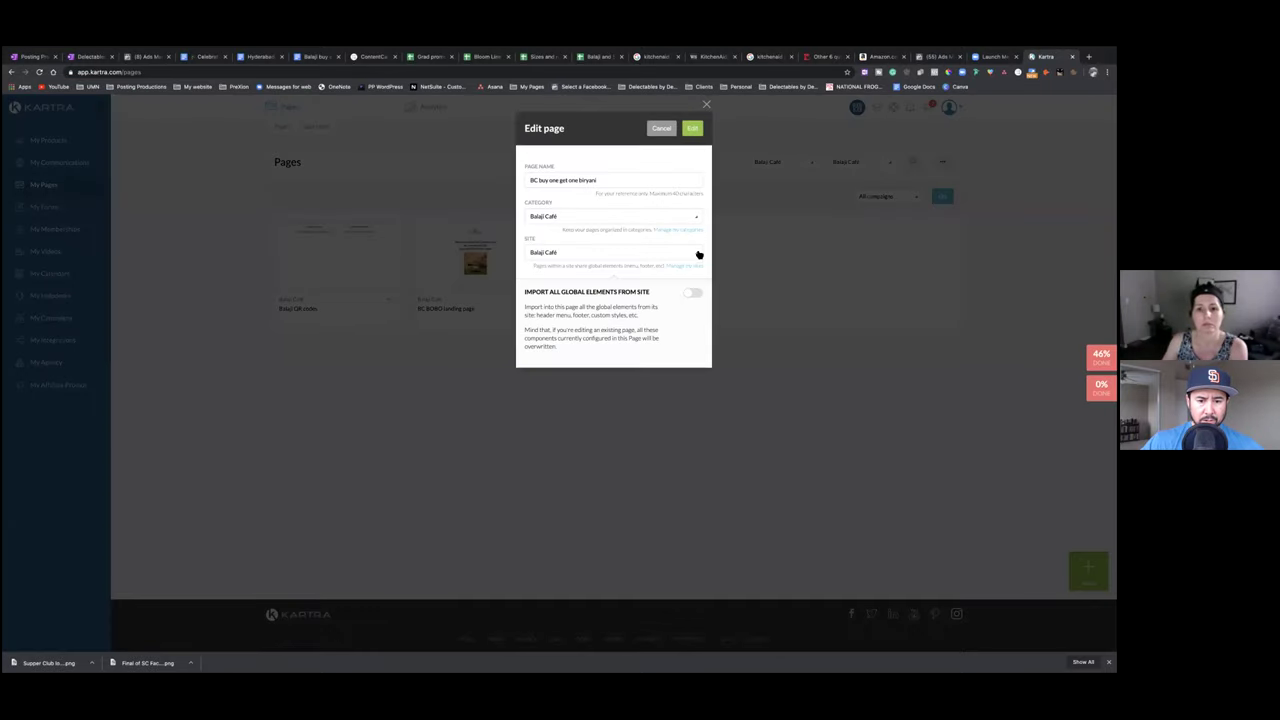
{"action": "key", "text": "Escape"}
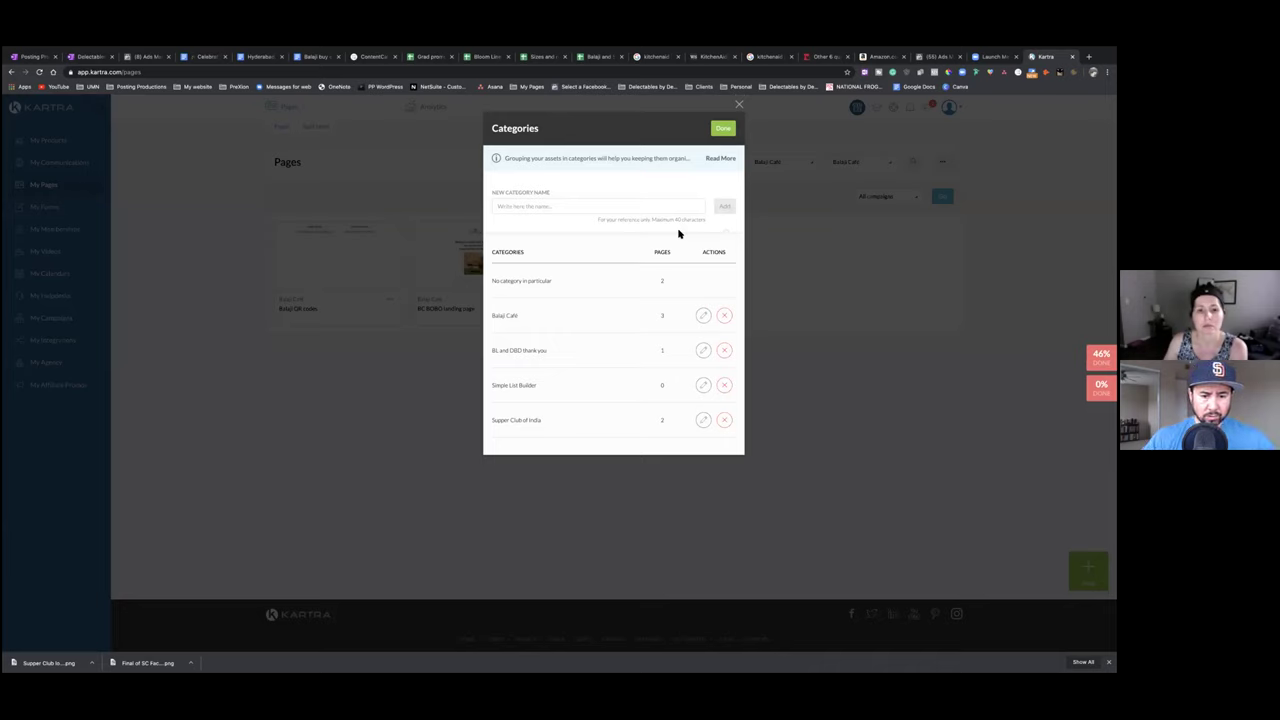
{"action": "left_click", "coordinate": [739, 104]}
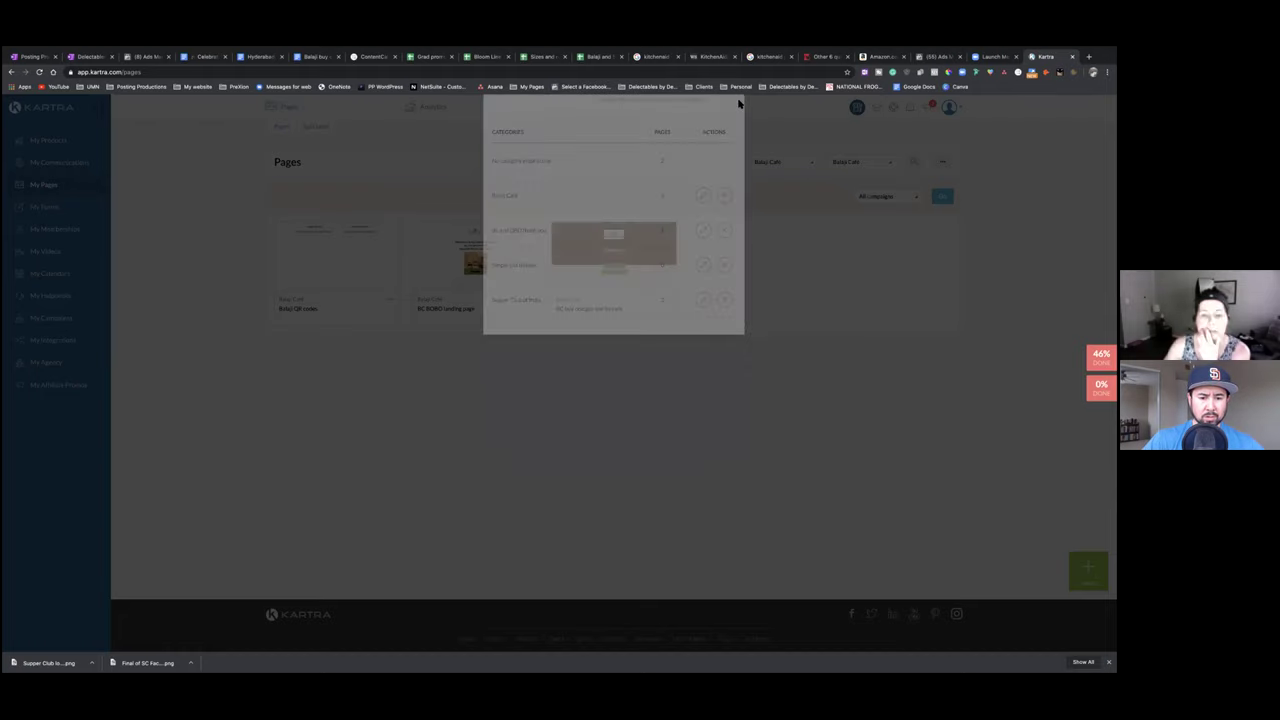
{"action": "left_click", "coordinate": [662, 128]}
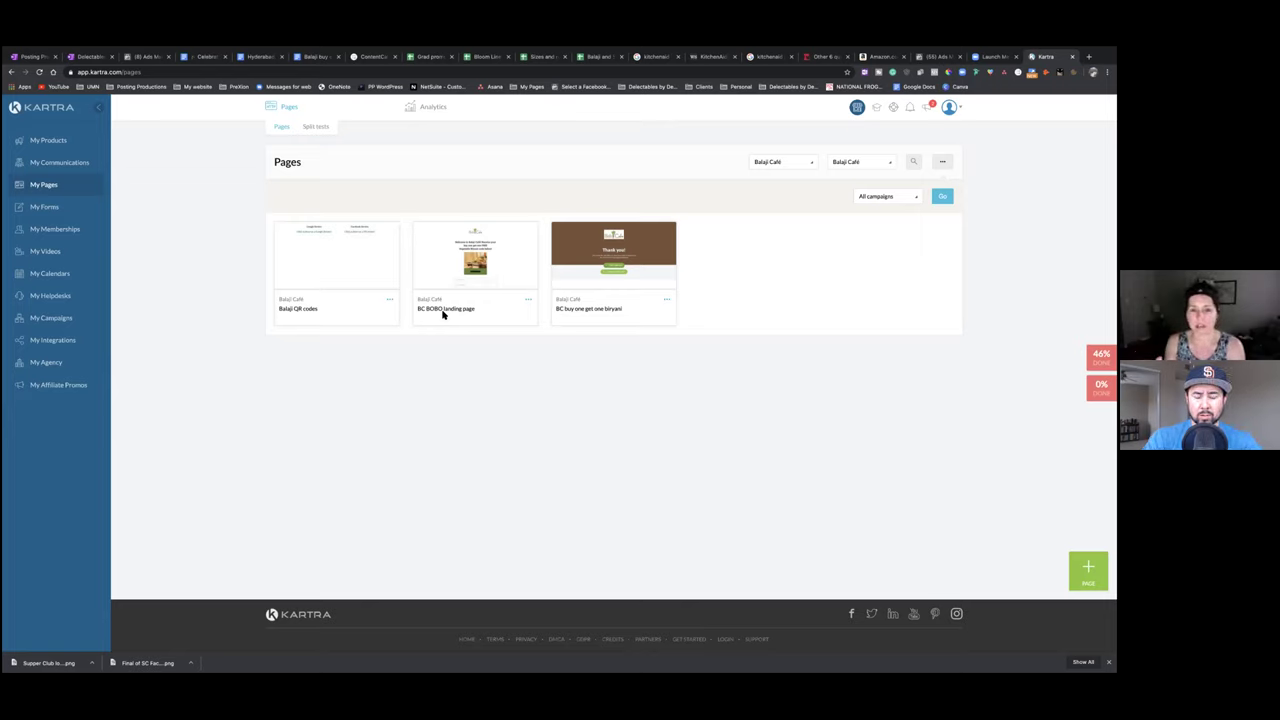
Switch to Facebook Ads Manager and open the "Purple hat pic" ad for editing to examine its website URL, call to action and tracking settings
{"action": "left_click", "coordinate": [942, 57]}
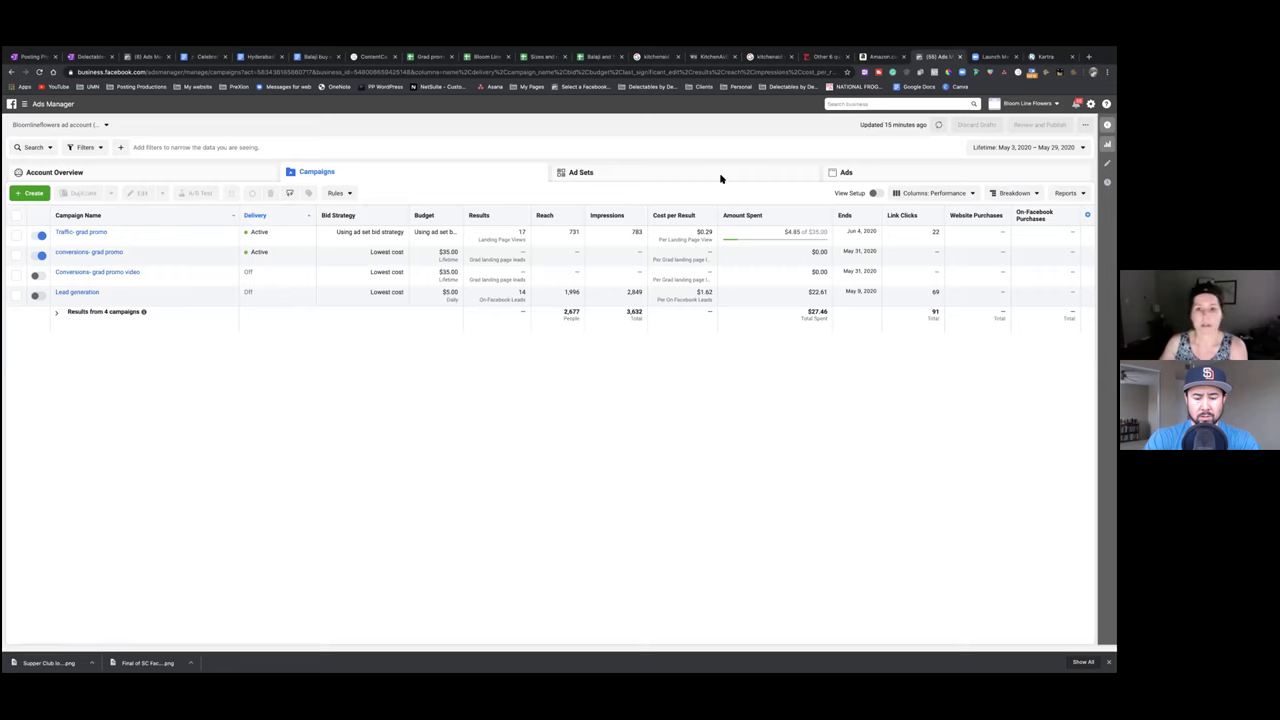
{"action": "left_click", "coordinate": [846, 176]}
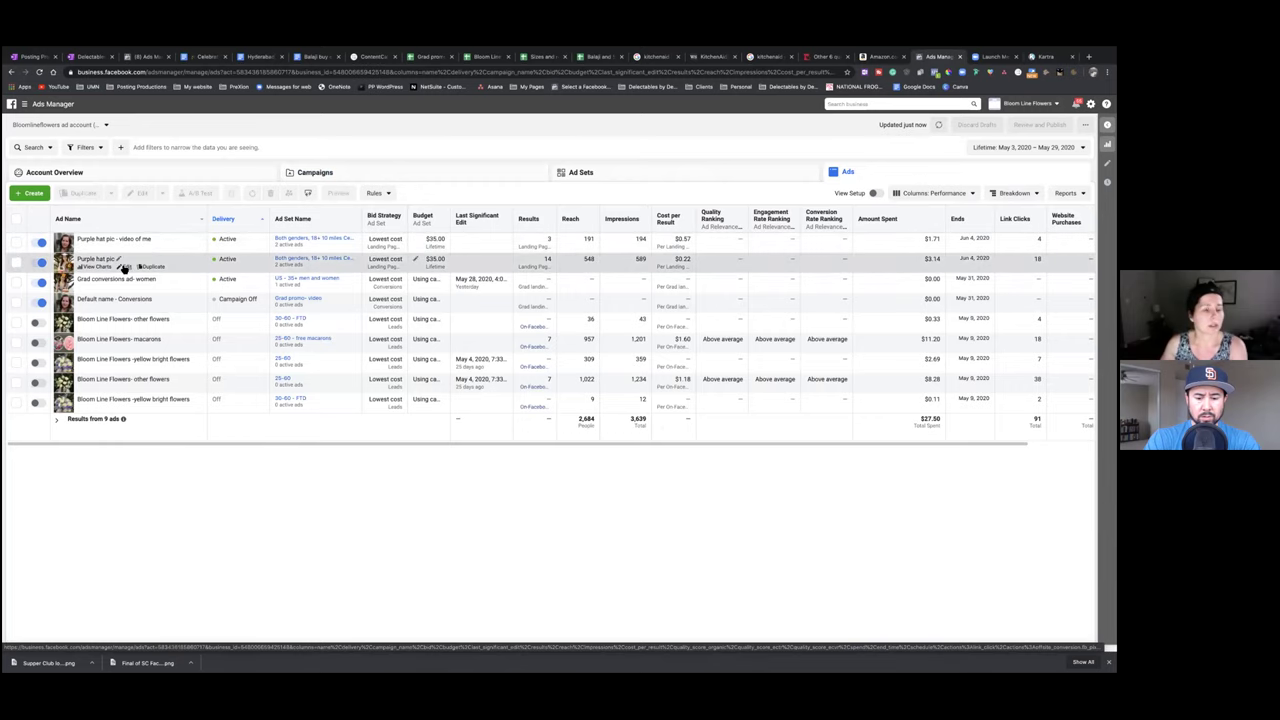
{"action": "left_click", "coordinate": [601, 261]}
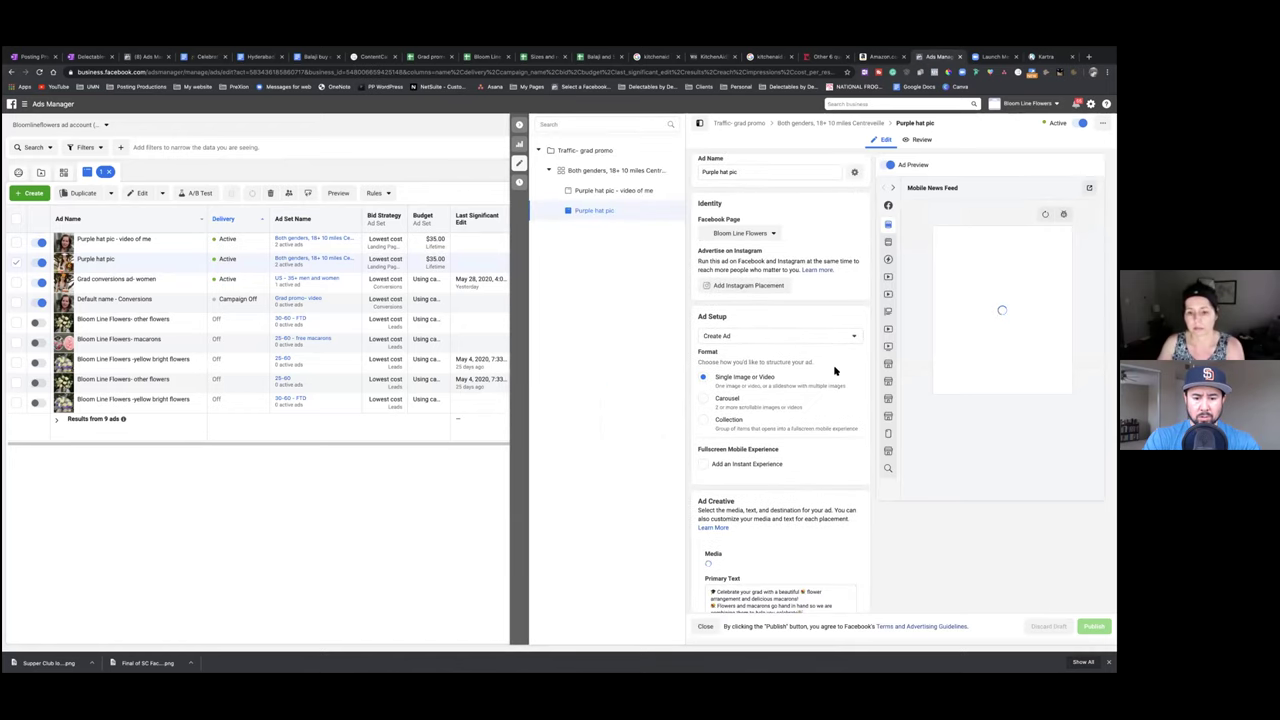
{"action": "scroll", "coordinate": [836, 372], "scroll_direction": "down", "scroll_amount": 5}
{"action": "scroll", "coordinate": [836, 372], "scroll_direction": "down", "scroll_amount": 8}
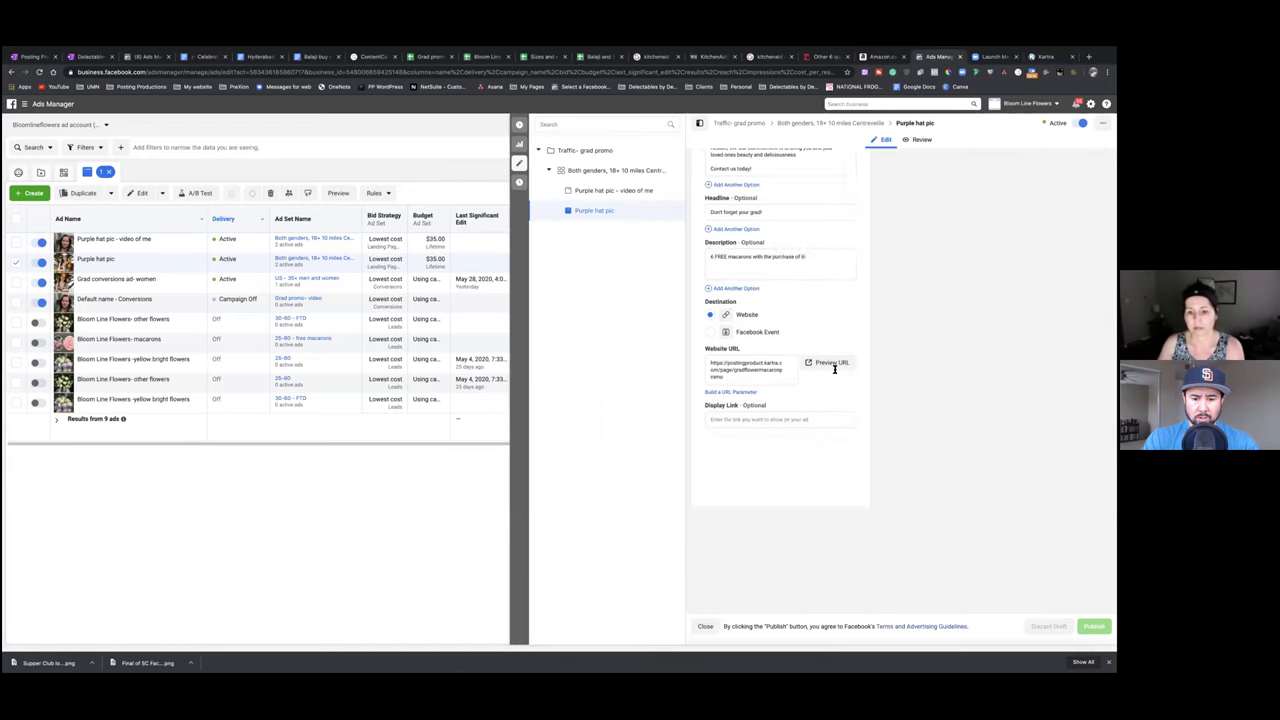
{"action": "scroll", "coordinate": [780, 380], "scroll_direction": "down", "scroll_amount": 1}
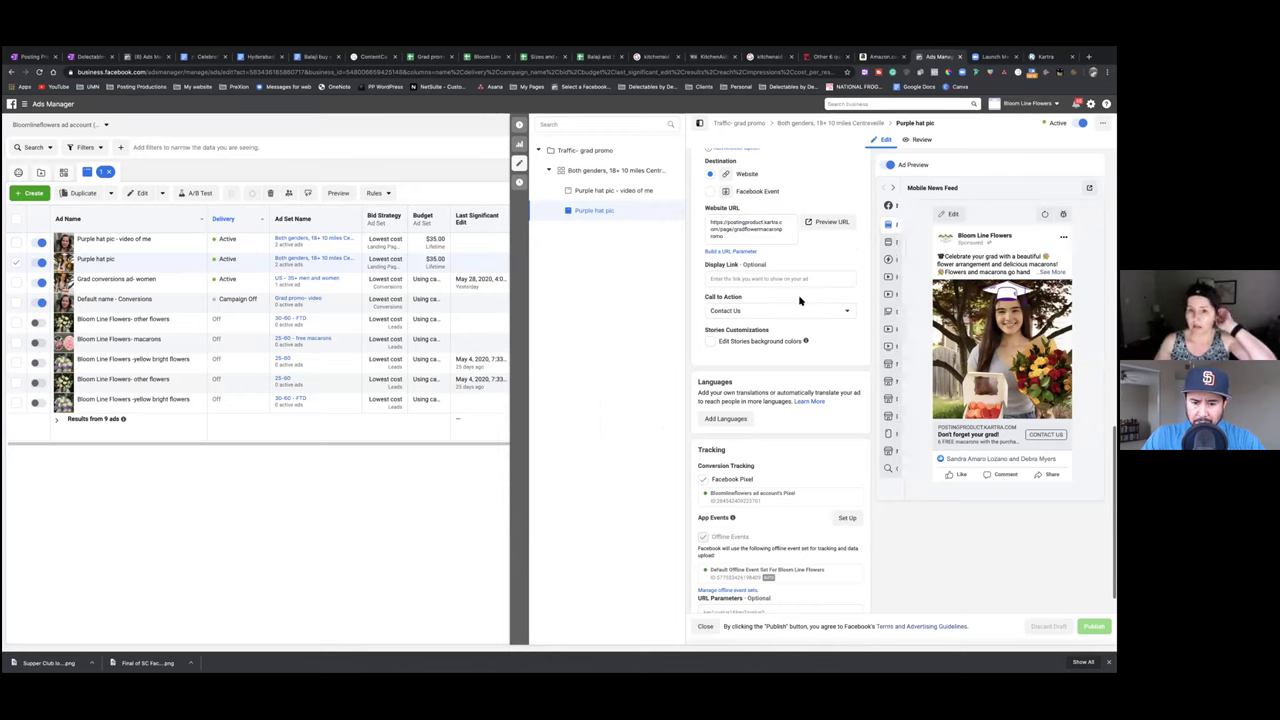
Try a placeholder display link on the "Purple hat pic" ad to check its effect in the preview, and clear it
{"action": "left_click", "coordinate": [777, 278]}
{"action": "type", "text": "tbd"}
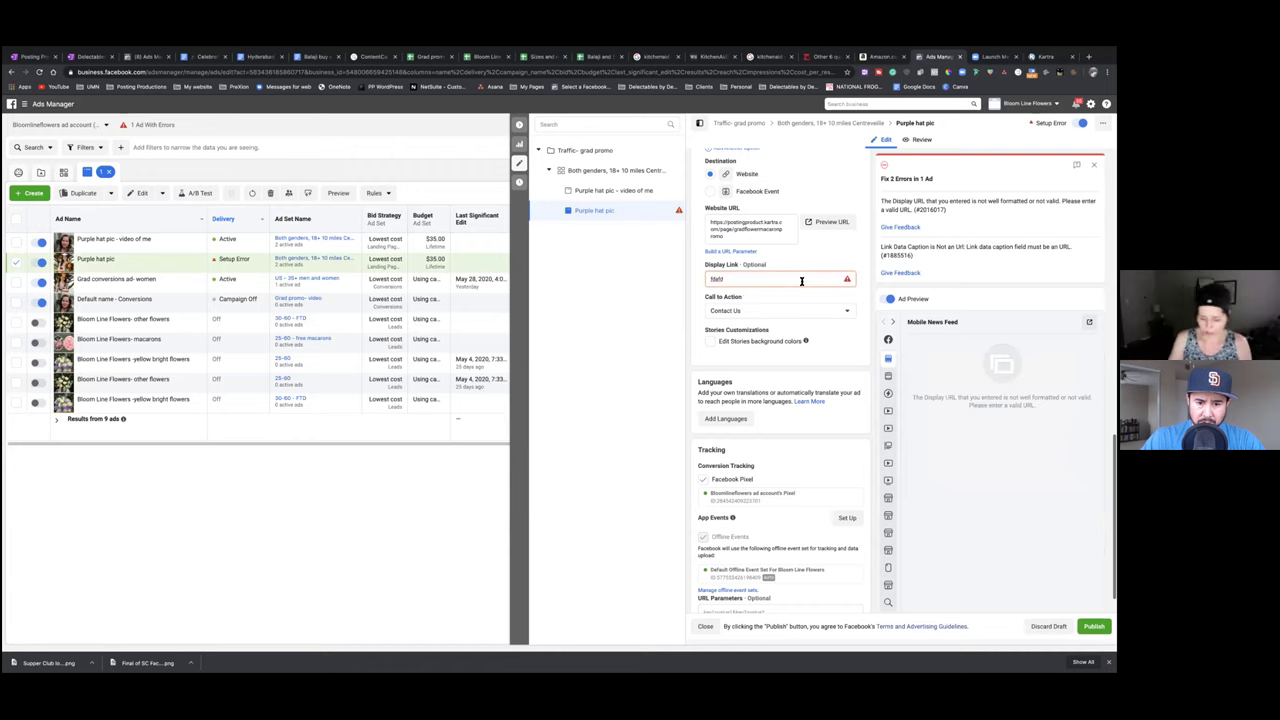
{"action": "type", "text": ".com"}
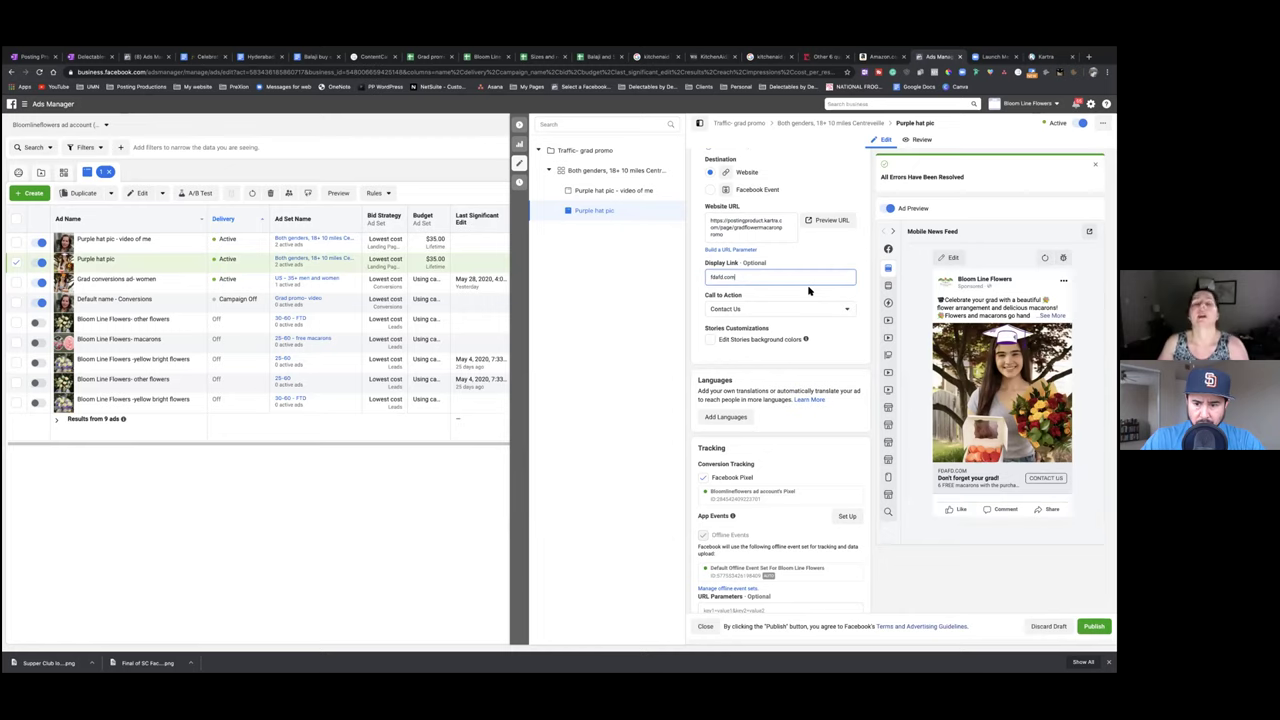
{"action": "double_click", "coordinate": [731, 276]}
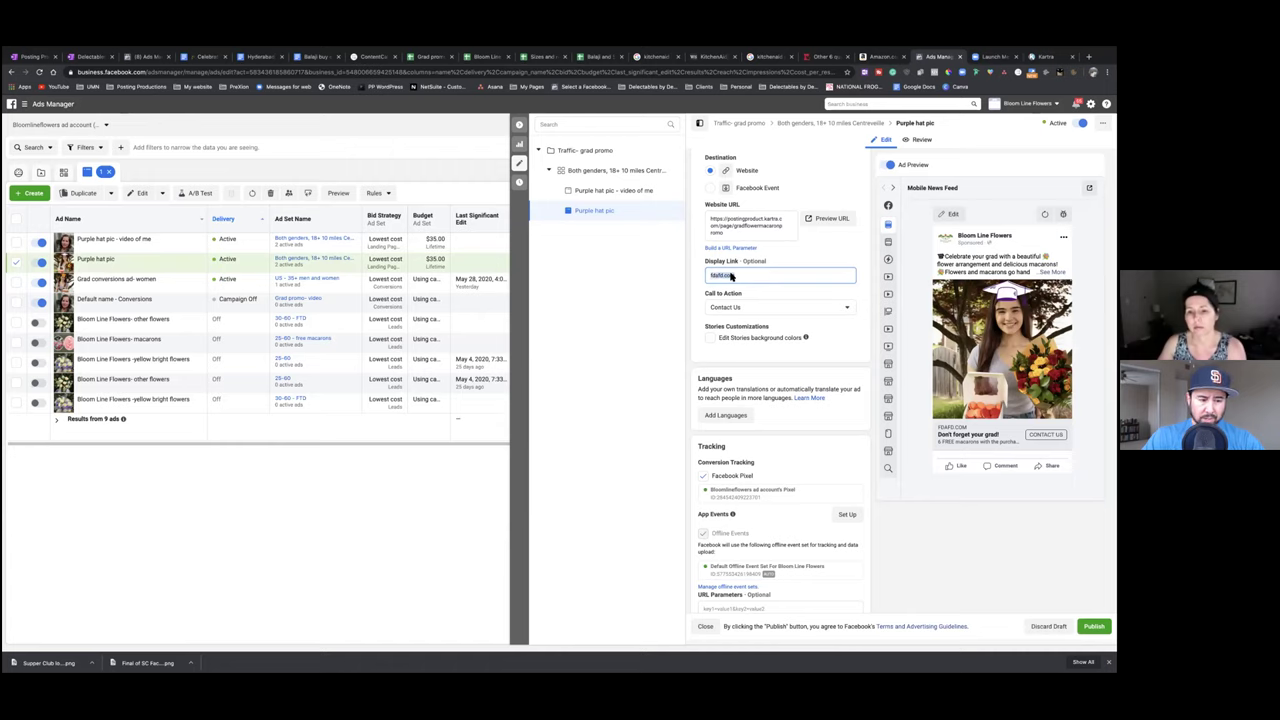
{"action": "key", "text": "BackSpace"}
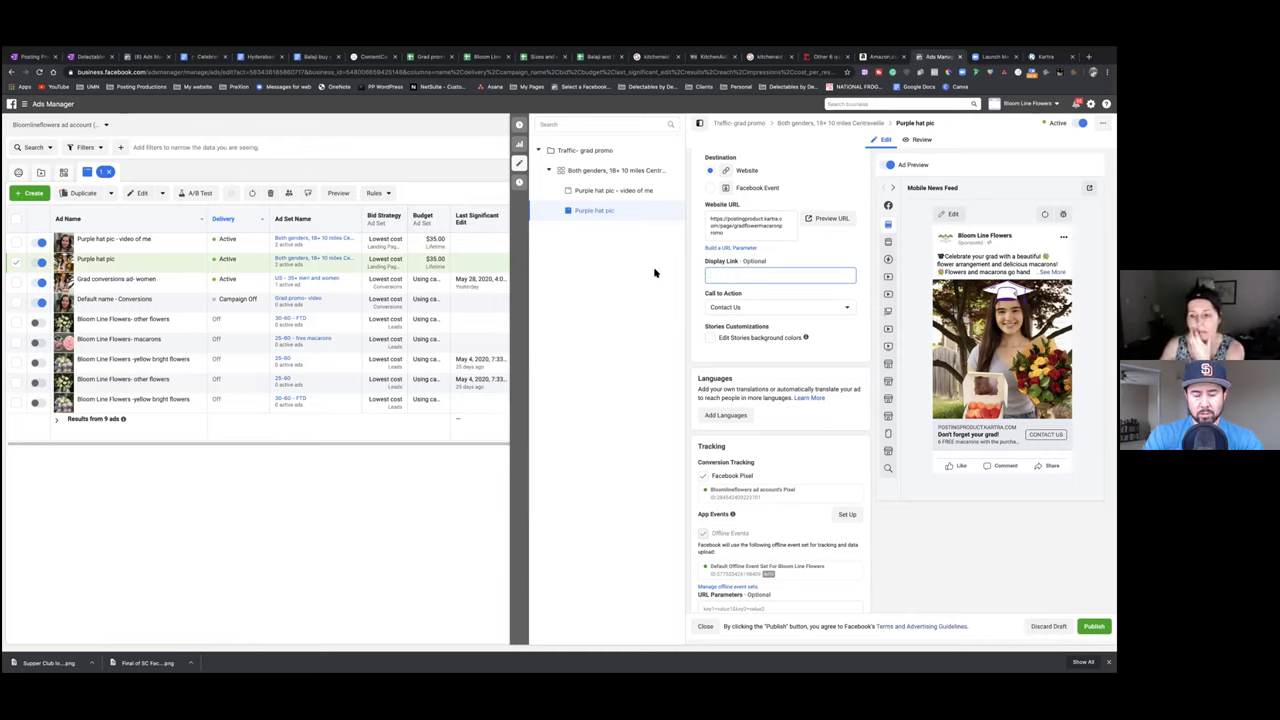
{"action": "type", "text": "www.bloomlineflowers.com"}
{"action": "left_click", "coordinate": [663, 364]}
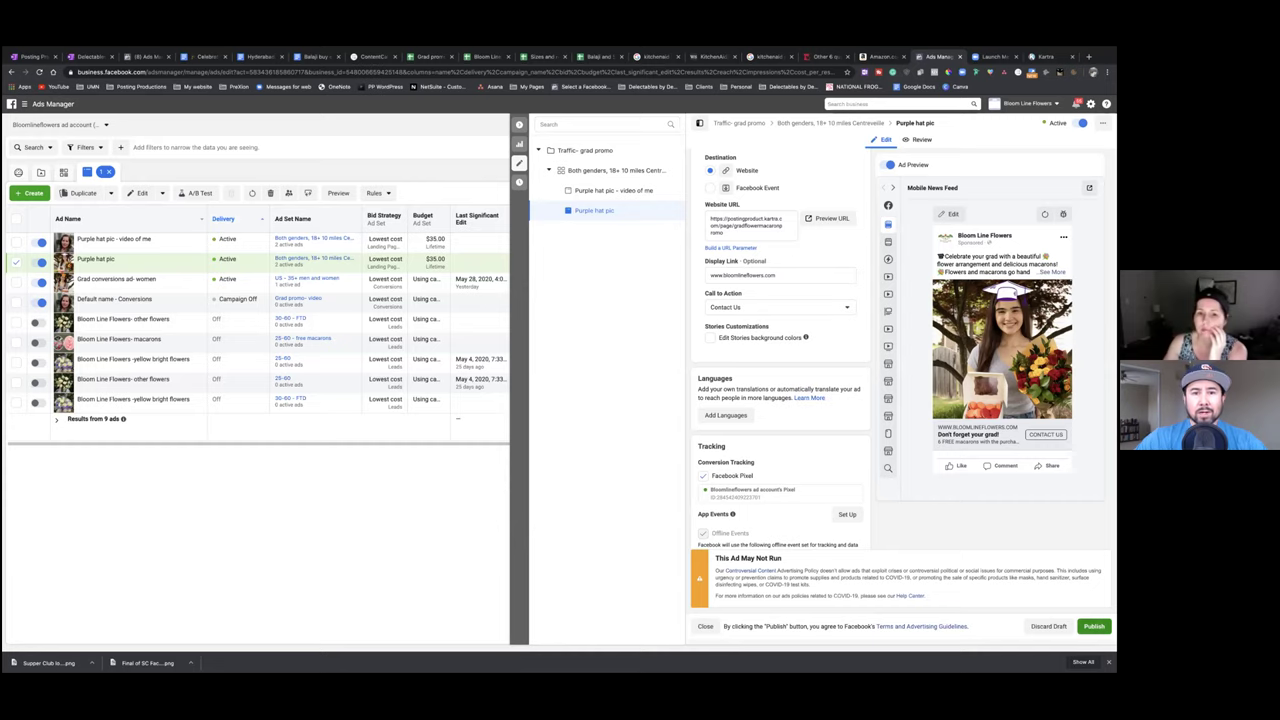
{"action": "left_click", "coordinate": [600, 190]}
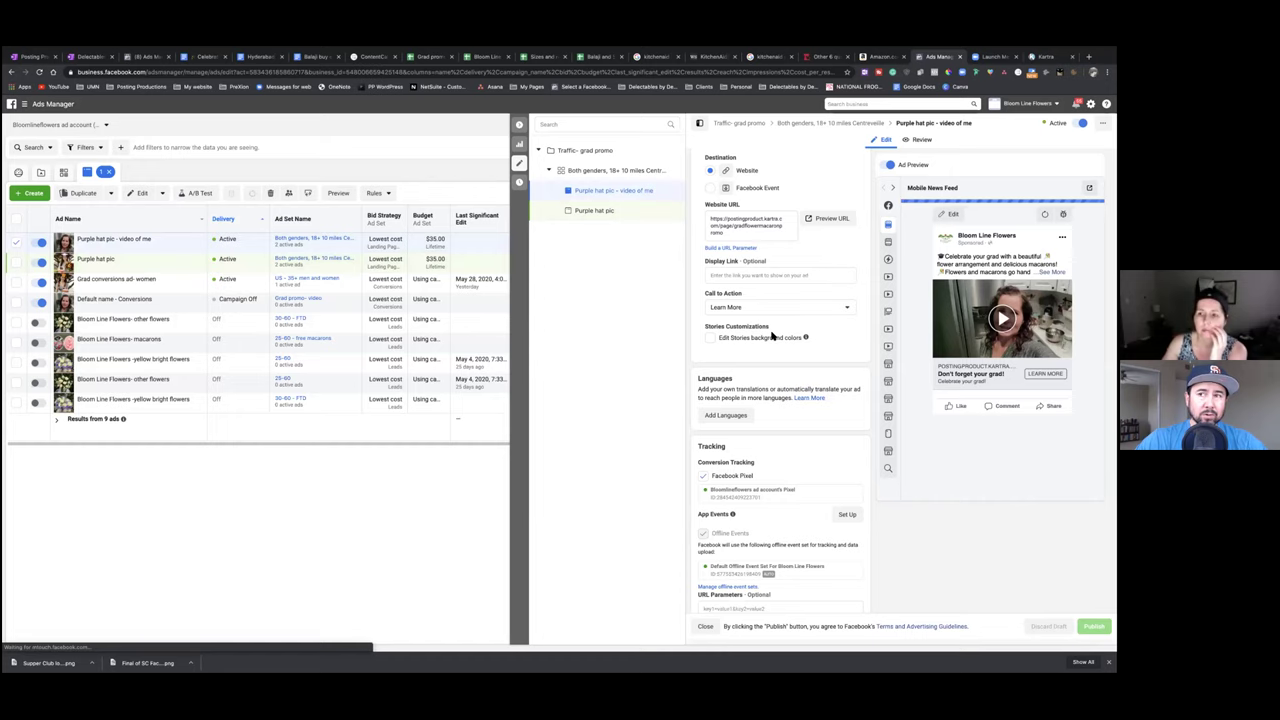
{"action": "mouse_move", "coordinate": [817, 340]}
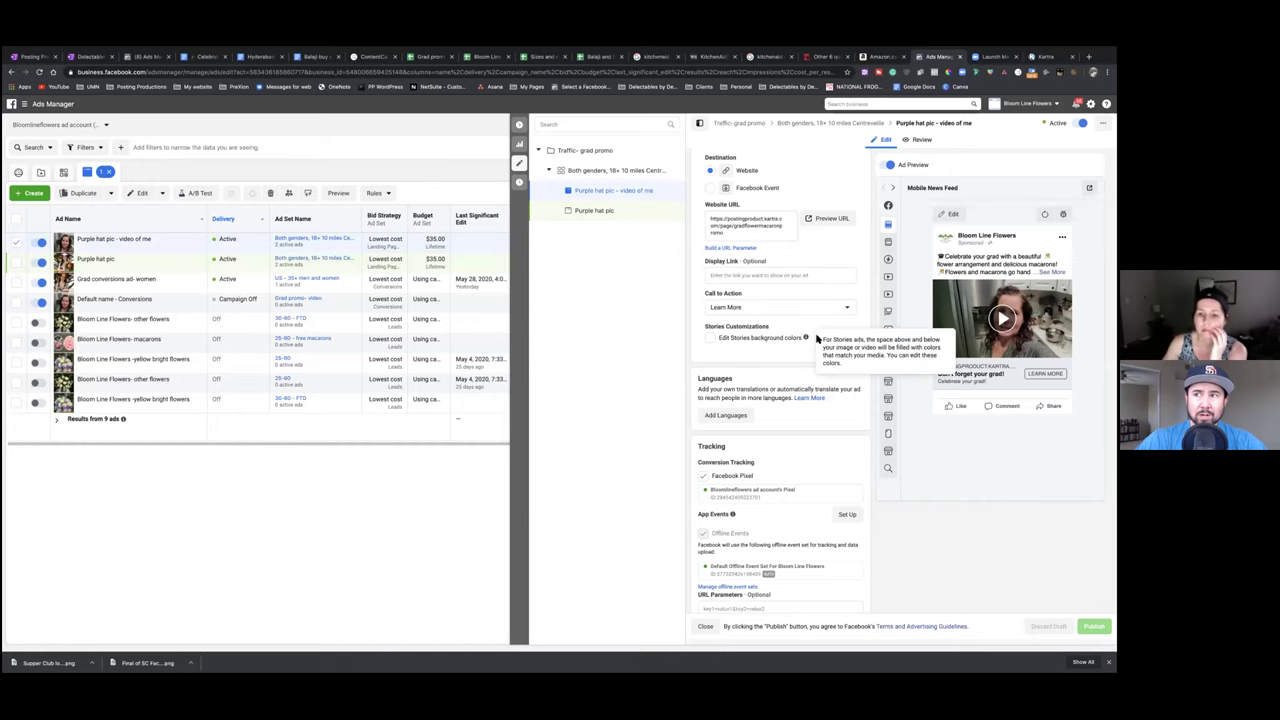
{"action": "scroll", "coordinate": [826, 375], "scroll_direction": "down", "scroll_amount": 1}
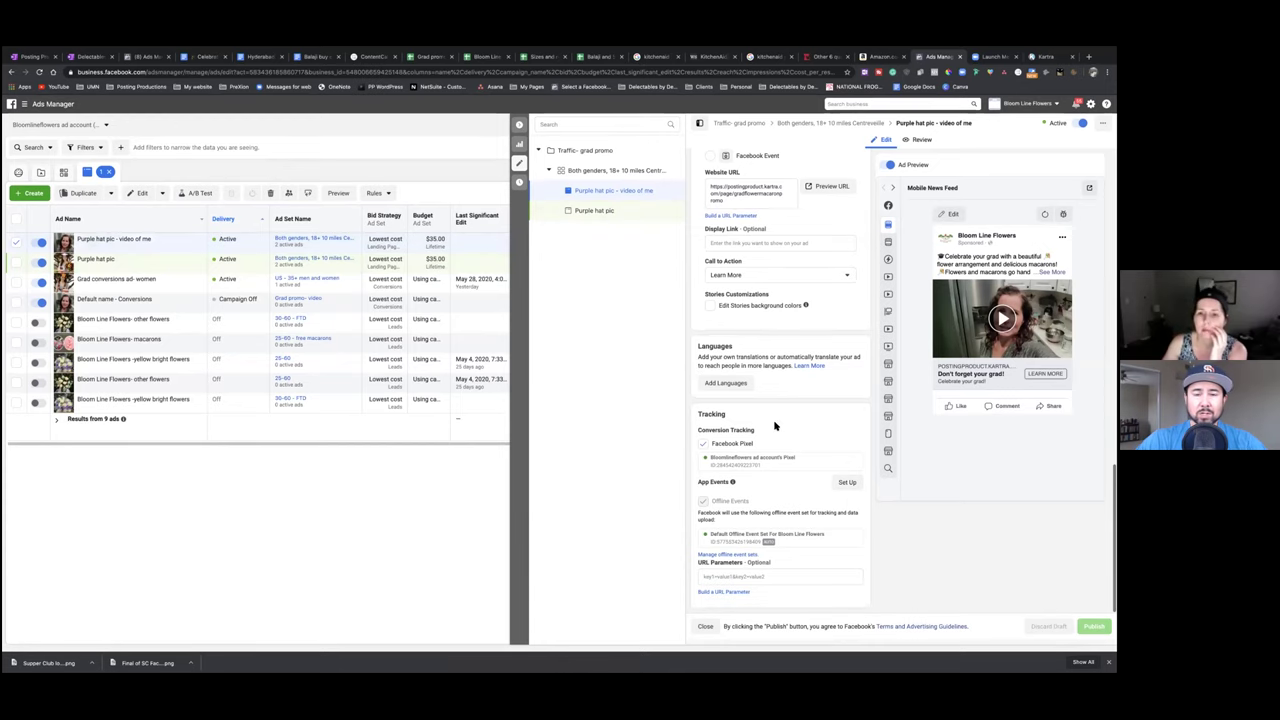
{"action": "scroll", "coordinate": [774, 426], "scroll_direction": "up", "scroll_amount": 2}
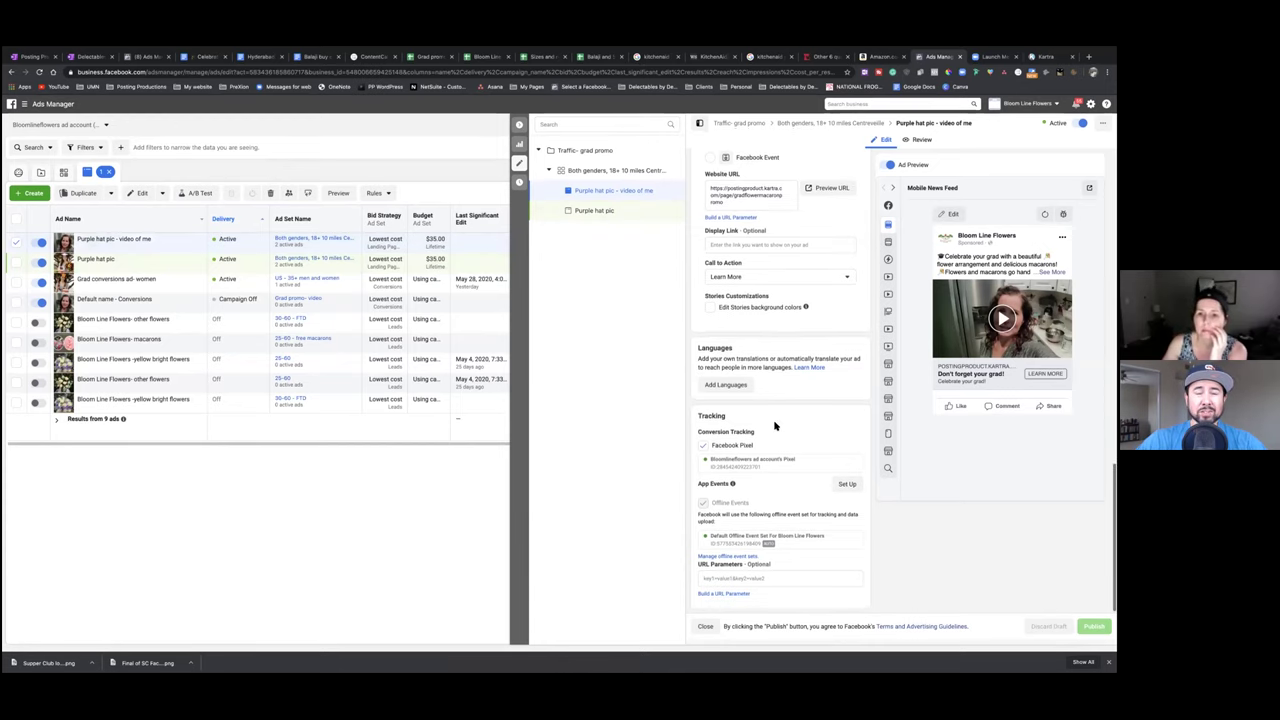
{"action": "left_click", "coordinate": [736, 300]}
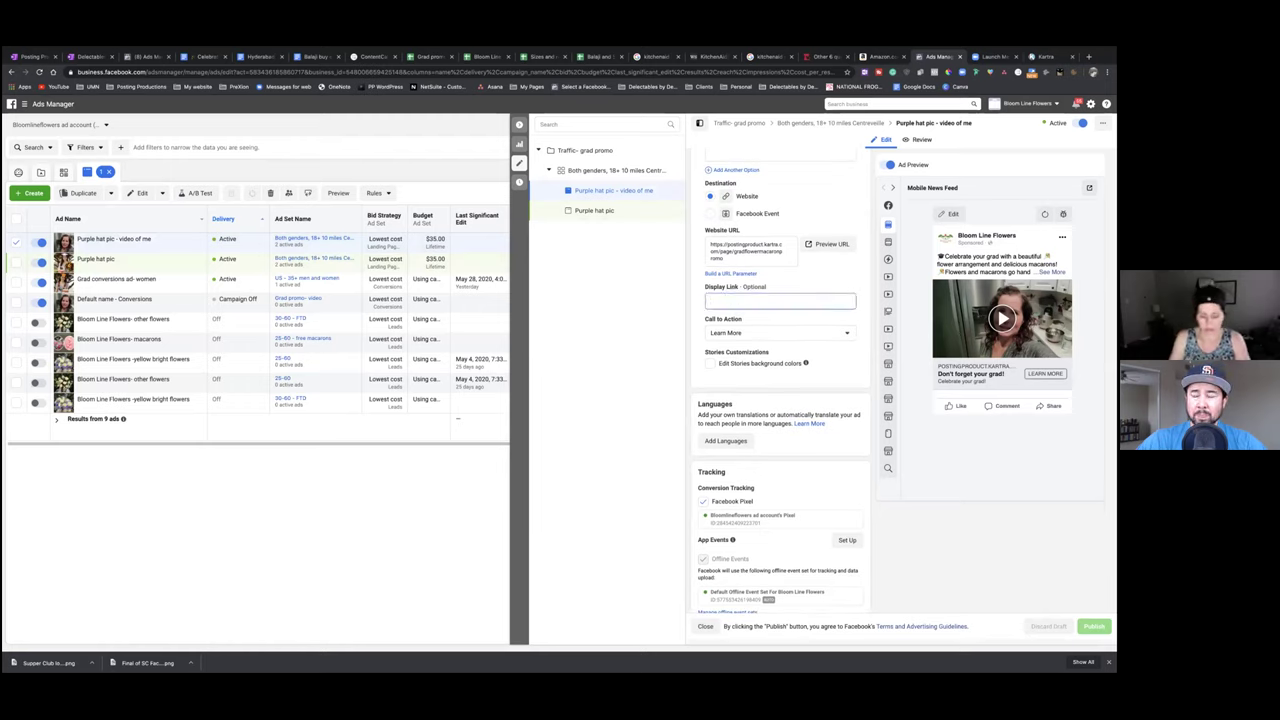
{"action": "type", "text": "www.blooml"}
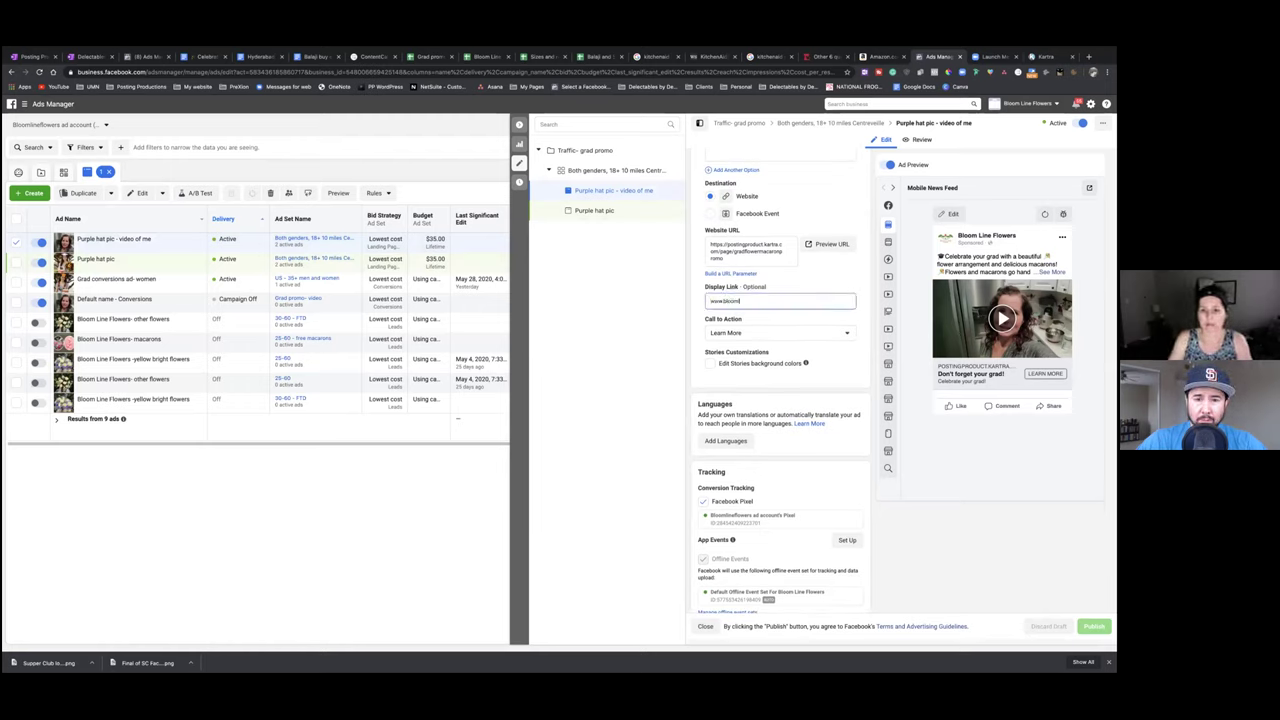
{"action": "type", "text": "ineflowers.com"}
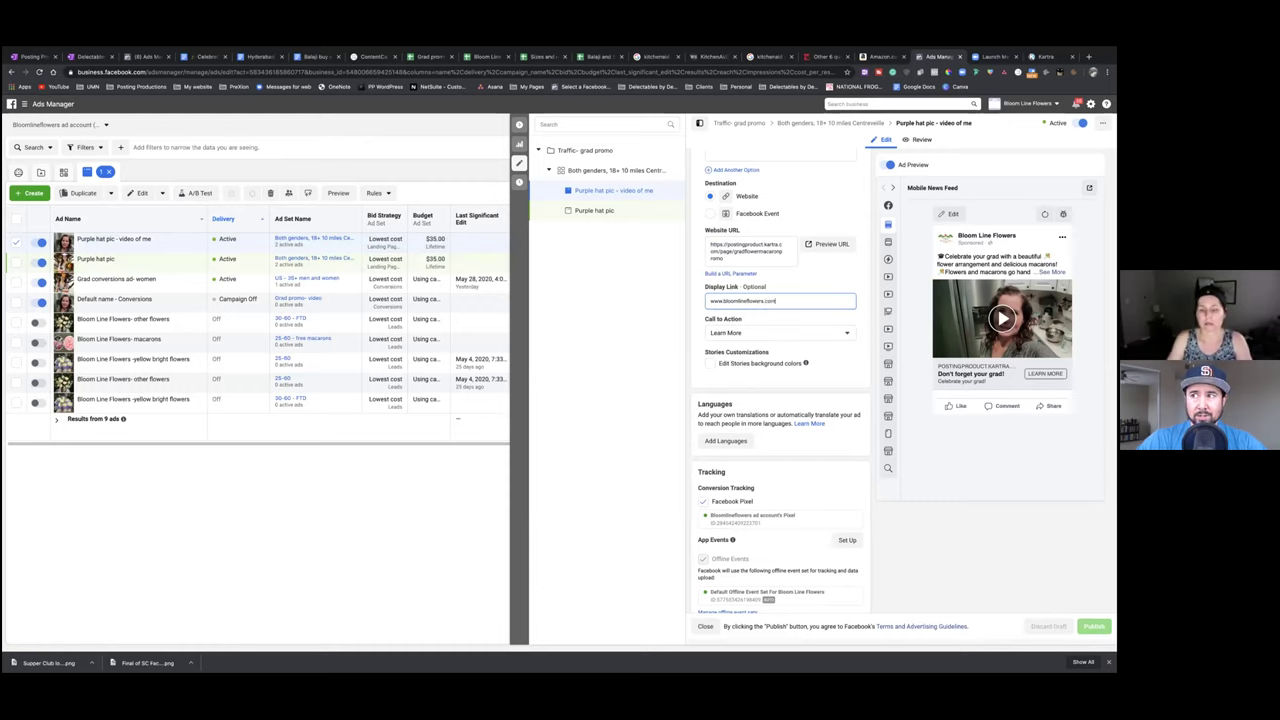
{"action": "left_click", "coordinate": [837, 385]}
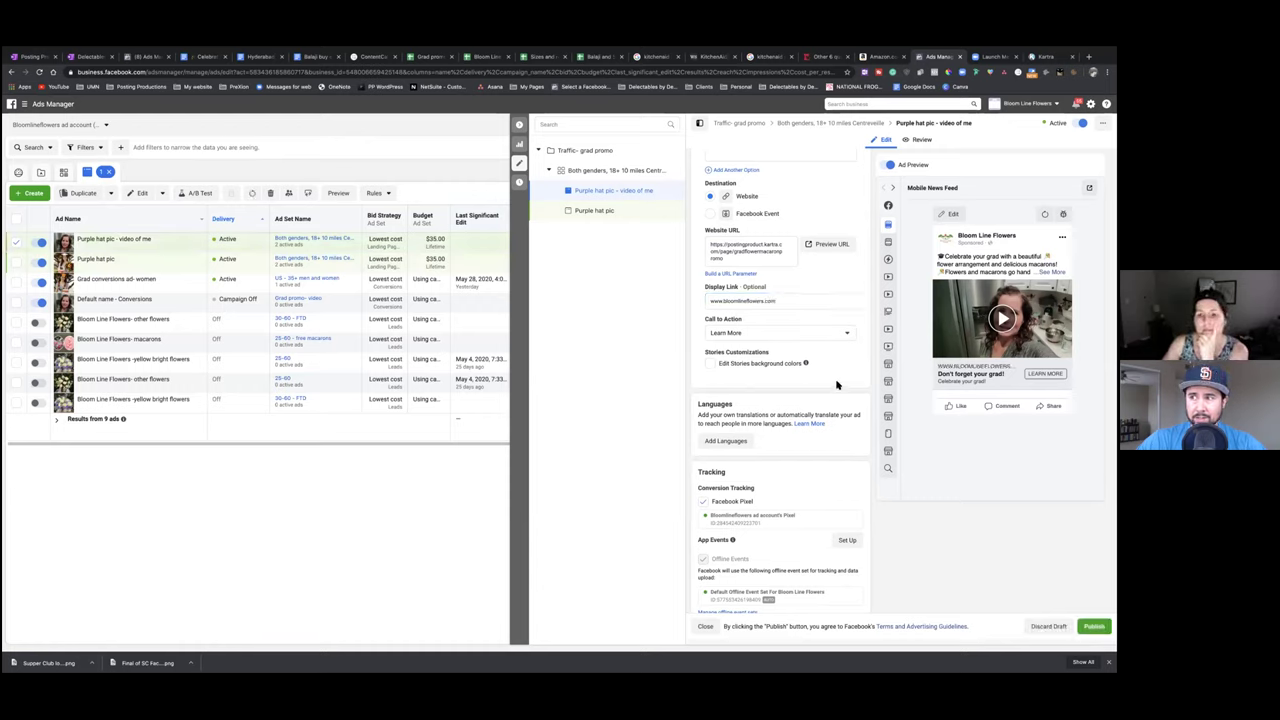
{"action": "left_click", "coordinate": [1092, 626]}
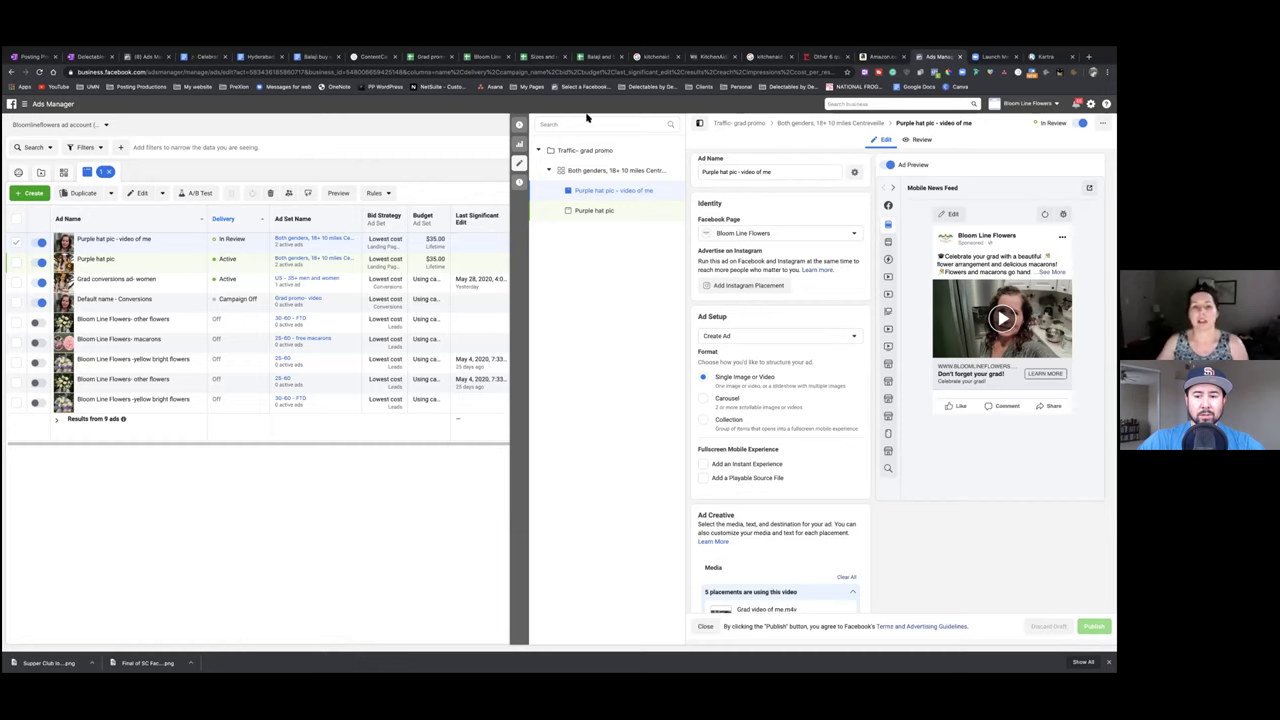
{"action": "left_click", "coordinate": [518, 127]}
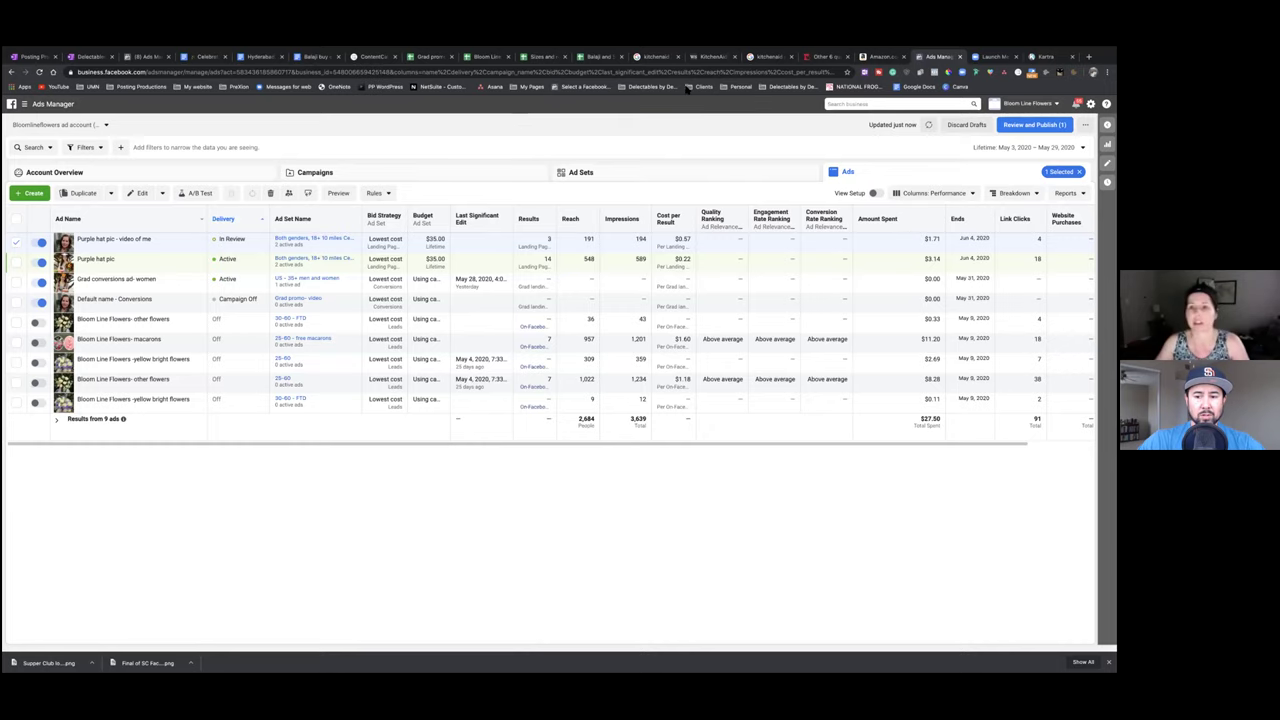
Switch to the Kartra pages list and look through the available account options without choosing any
{"action": "left_click", "coordinate": [1045, 56]}
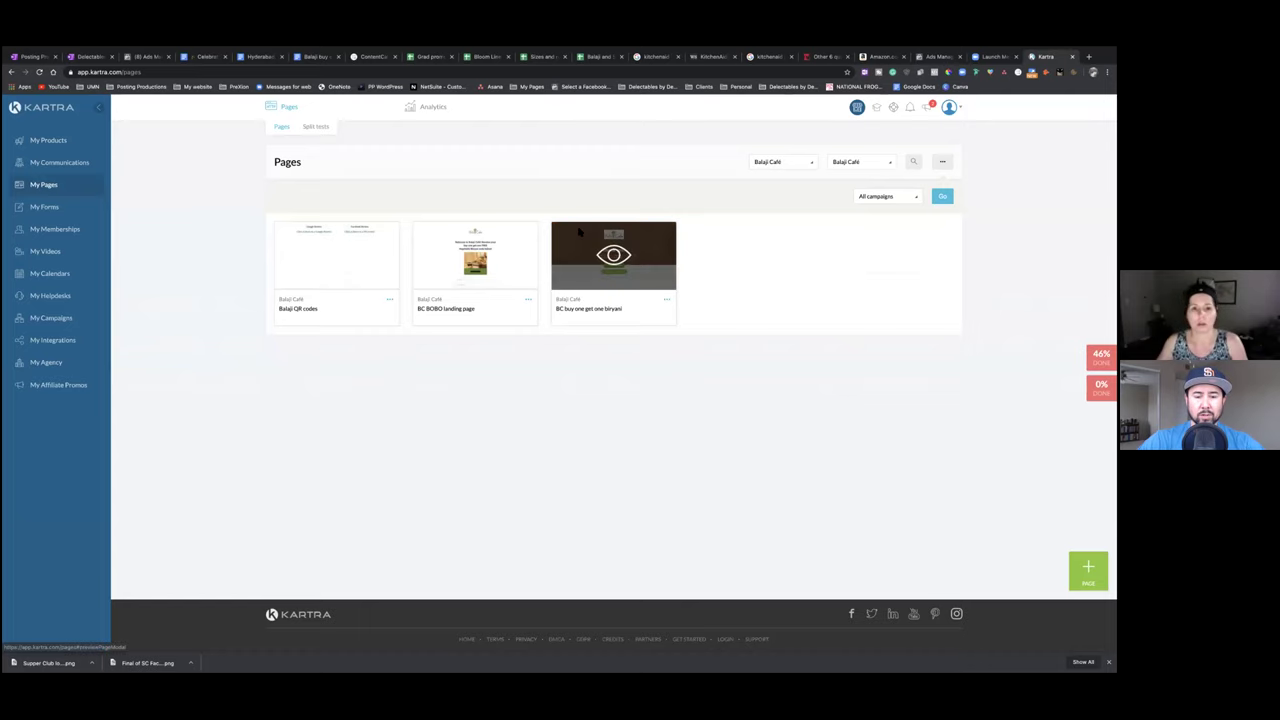
{"action": "left_click", "coordinate": [958, 107]}
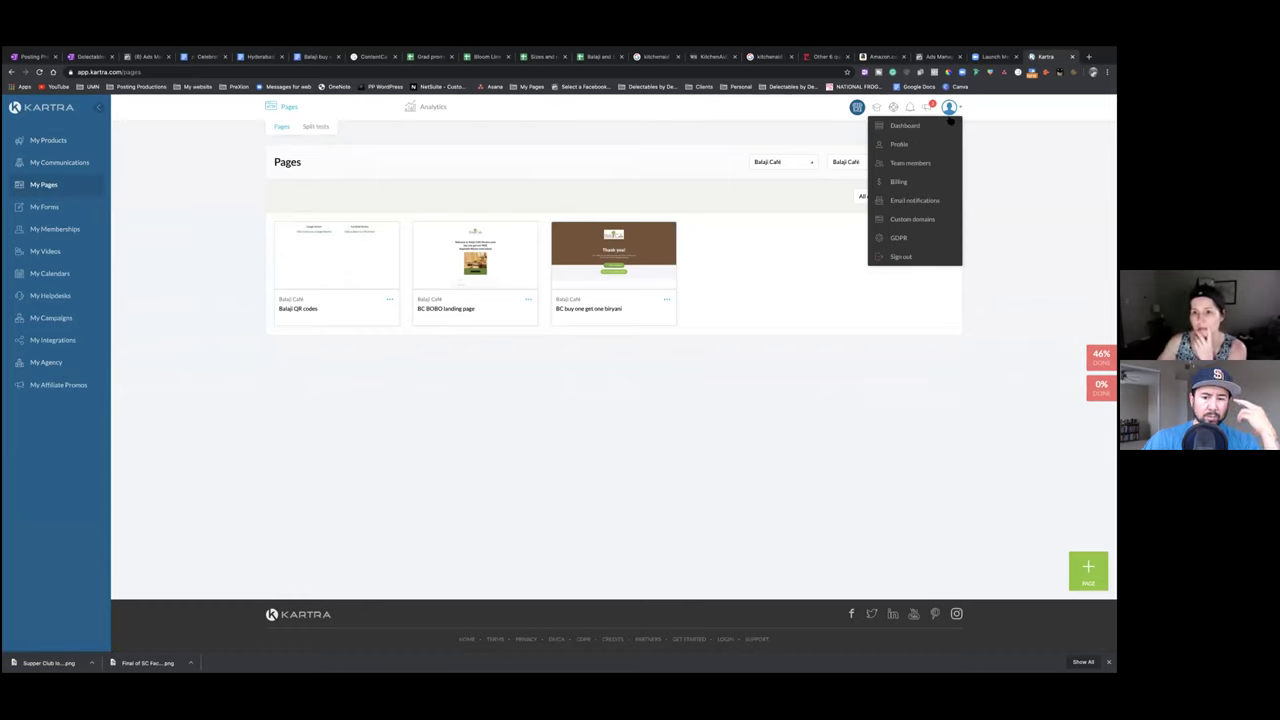
{"action": "left_click", "coordinate": [956, 110]}
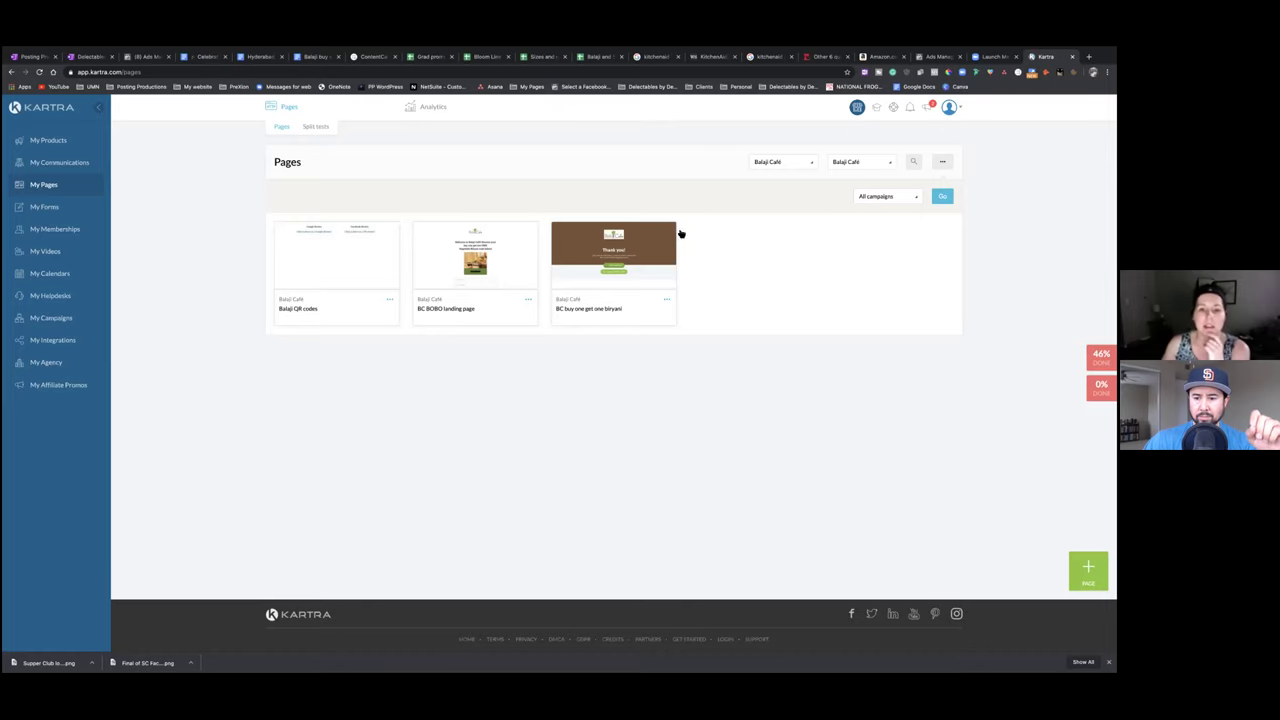
{"action": "mouse_move", "coordinate": [594, 270]}
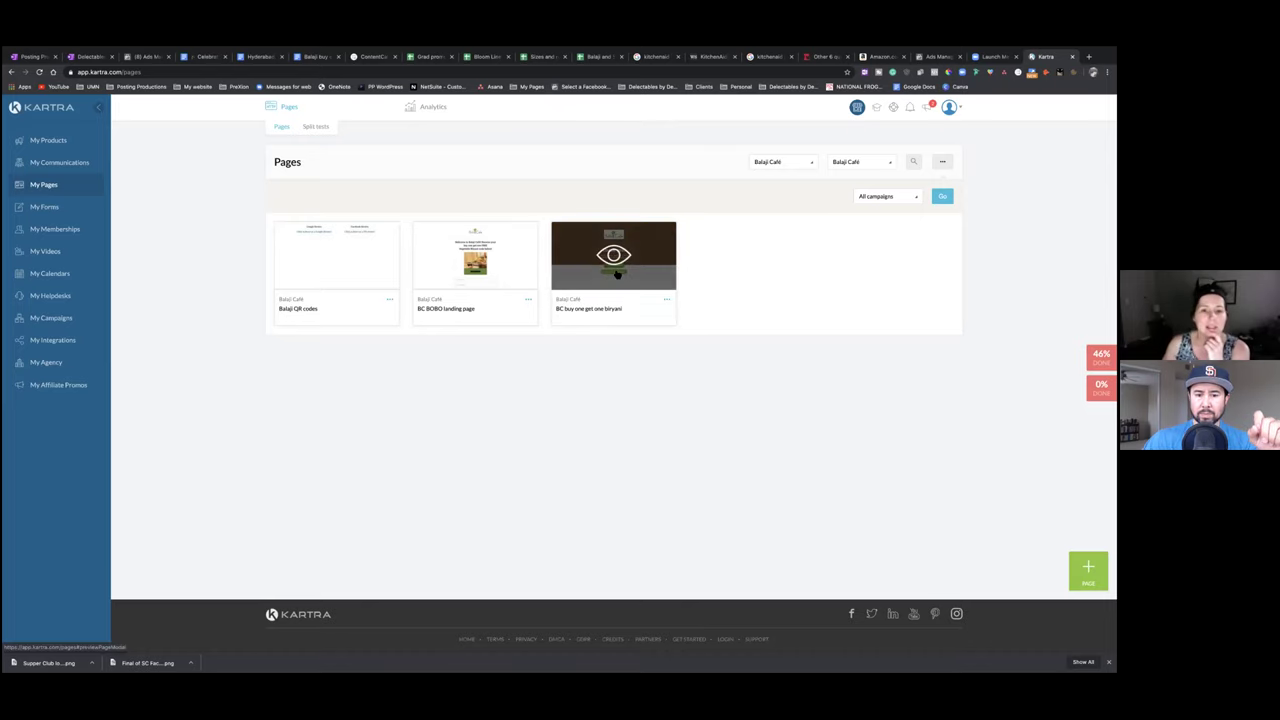